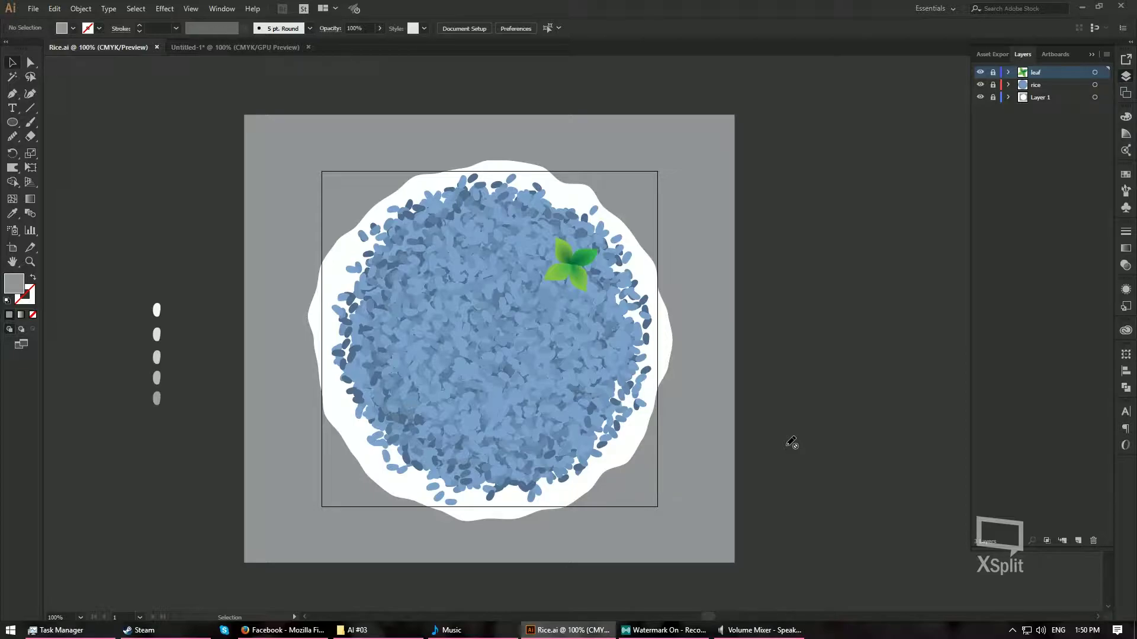
Switch to the Untitled-1 document and draw a circle about 167 mm in diameter near the artboard's center on Layer 2.
{"action": "left_click", "coordinate": [237, 47]}
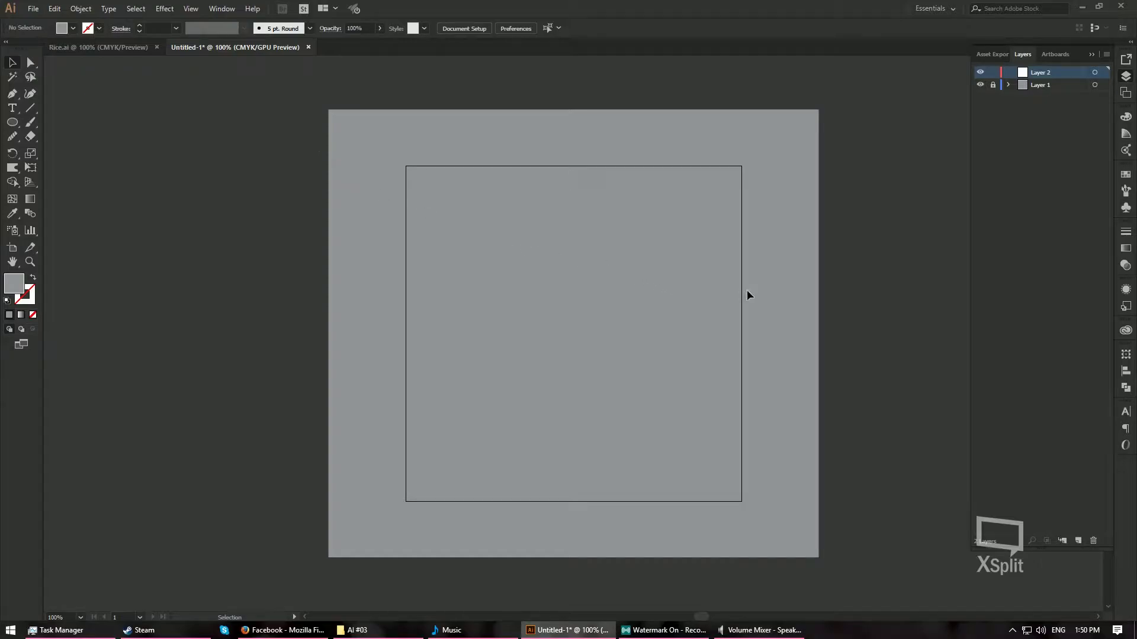
{"action": "scroll", "coordinate": [747, 294], "scroll_direction": "right", "scroll_amount": 3}
{"action": "left_click", "coordinate": [14, 124]}
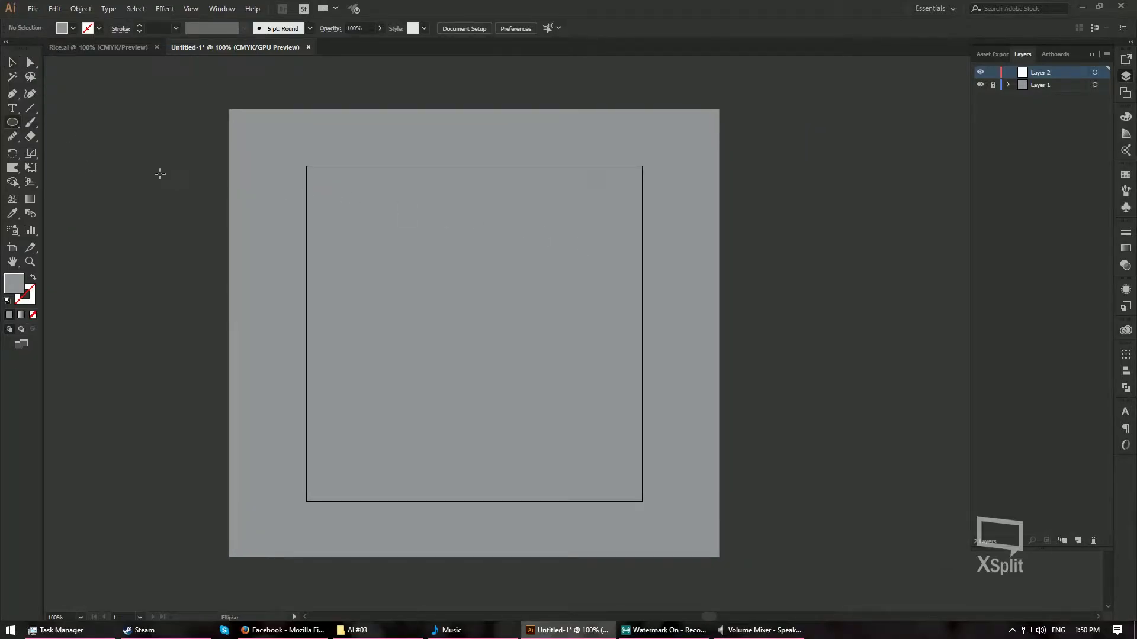
{"action": "left_click_drag", "start_coordinate": [338, 183], "coordinate": [602, 469]}
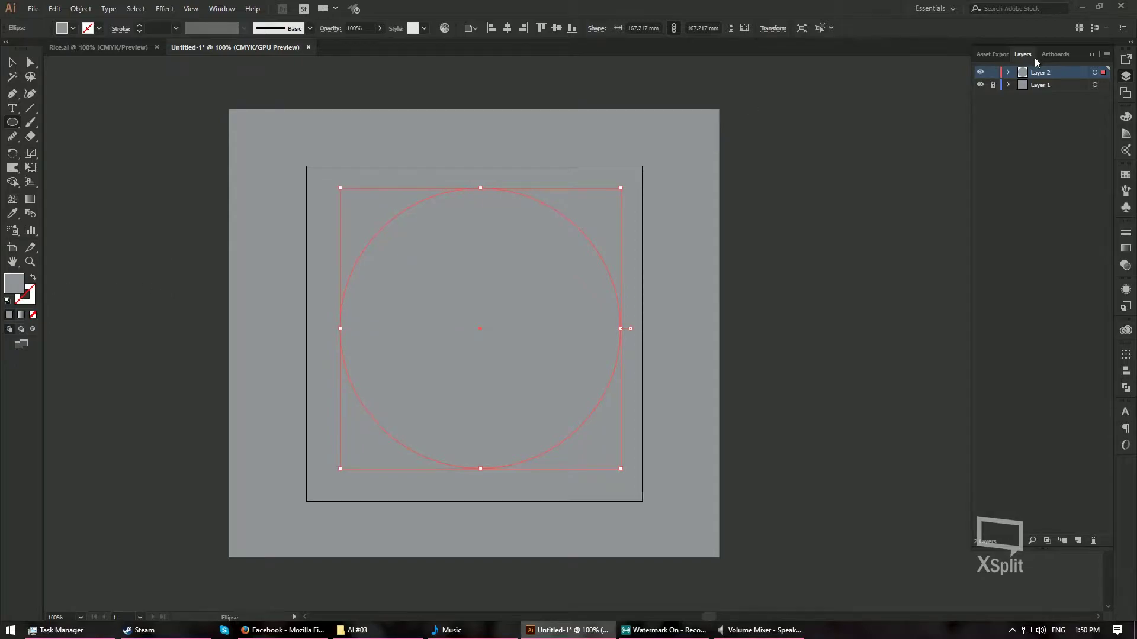
Fill the circle with white and keep it selected.
{"action": "left_click", "coordinate": [1125, 118]}
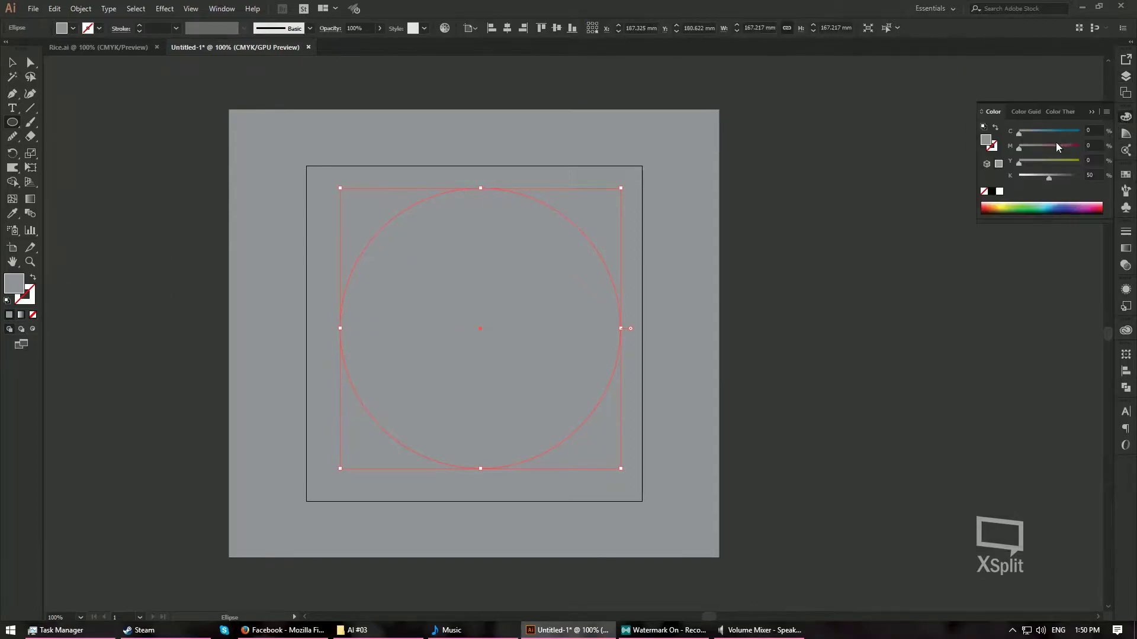
{"action": "left_click", "coordinate": [1000, 192]}
{"action": "key", "text": "v"}
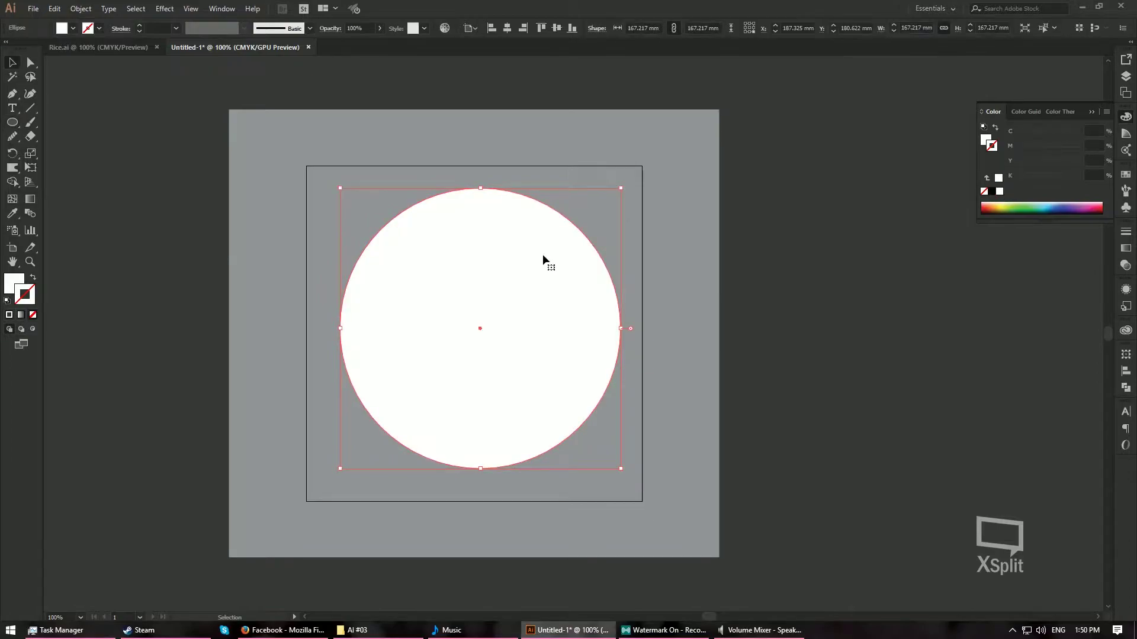
{"action": "left_click", "coordinate": [623, 234]}
{"action": "left_click", "coordinate": [566, 274]}
Apply a Roughen effect to the white circle with absolute size 3.53 mm, detail 2/in and smooth points.
{"action": "left_click", "coordinate": [162, 9]}
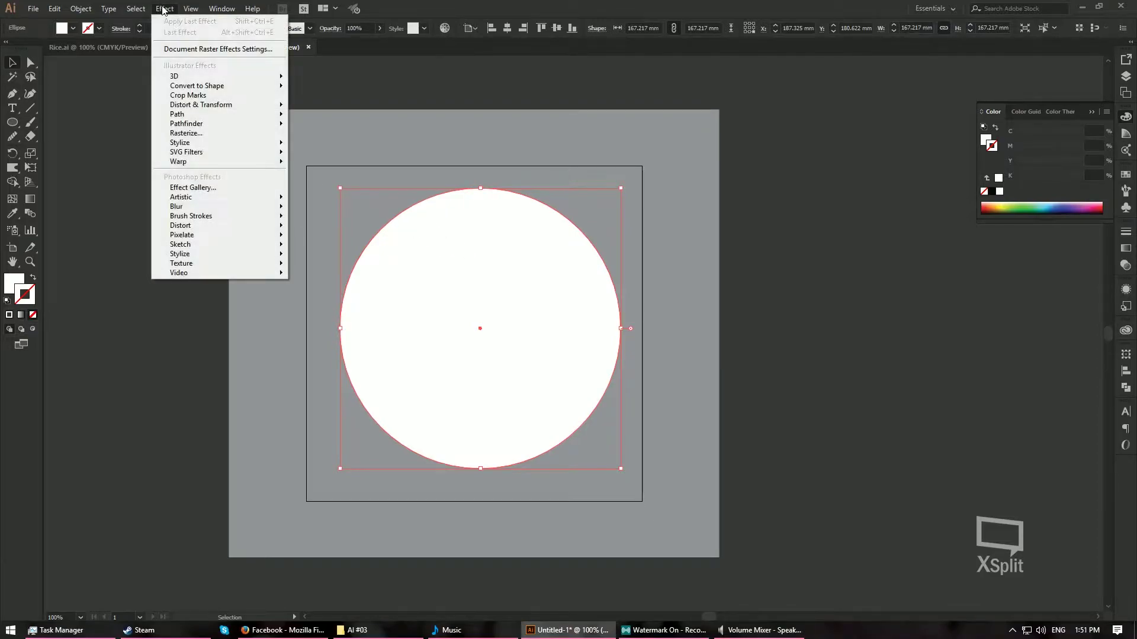
{"action": "mouse_move", "coordinate": [228, 106]}
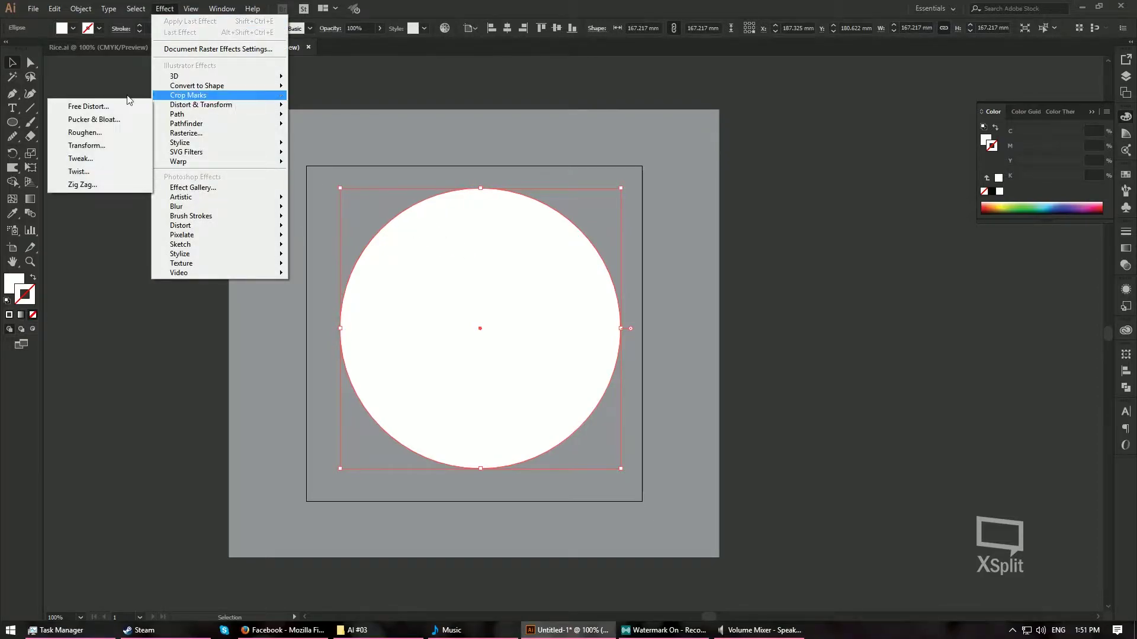
{"action": "left_click", "coordinate": [102, 131]}
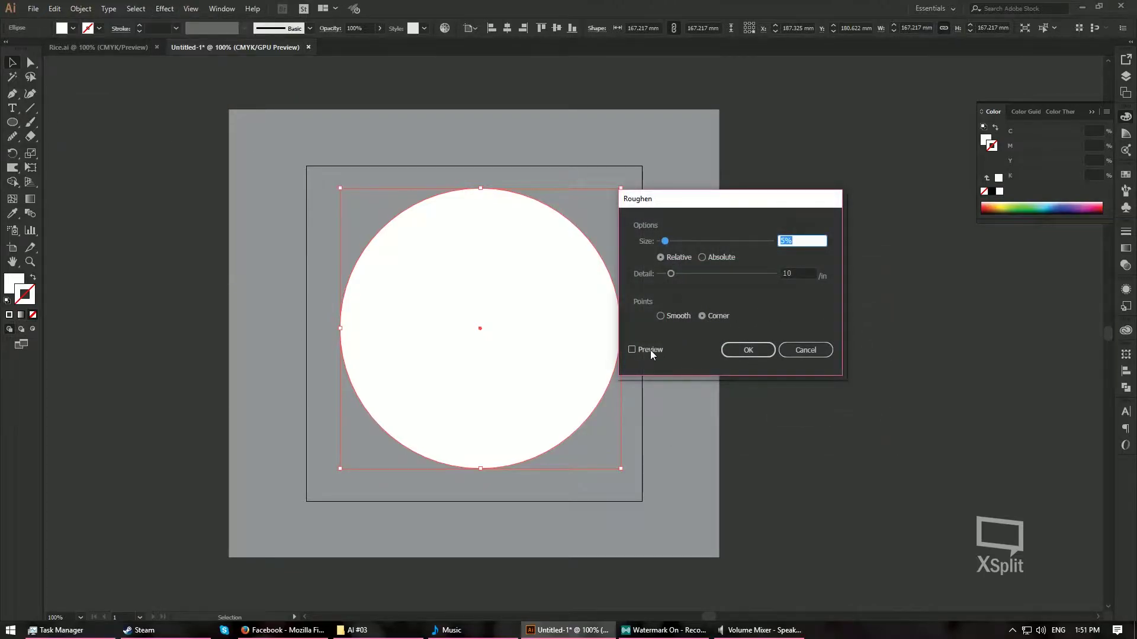
{"action": "left_click", "coordinate": [650, 350]}
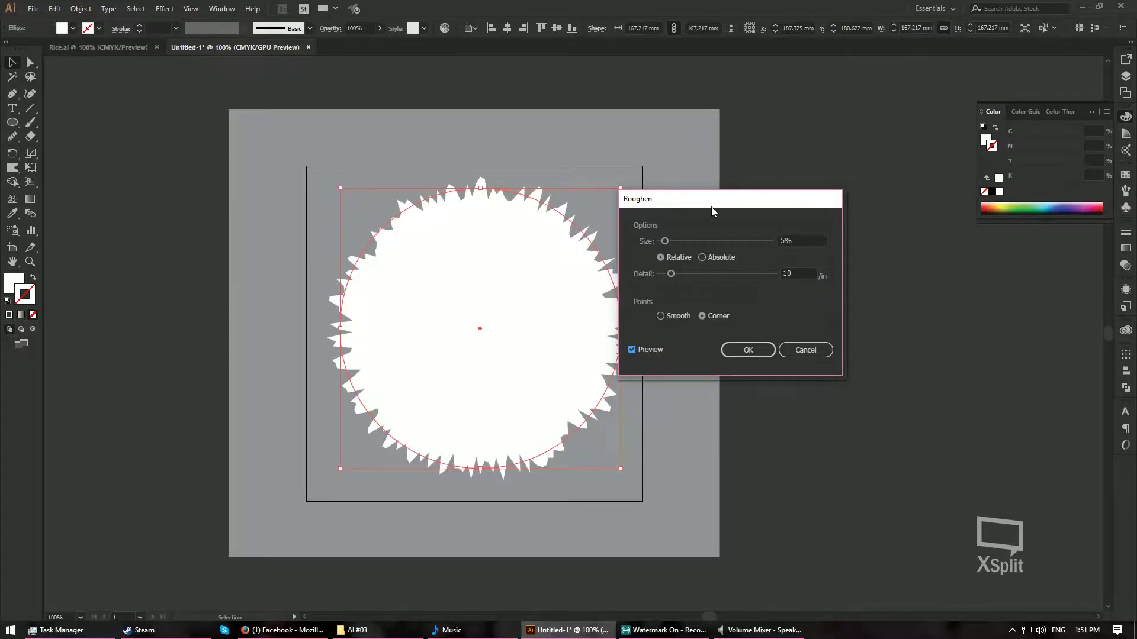
{"action": "left_click_drag", "start_coordinate": [712, 207], "coordinate": [771, 206]}
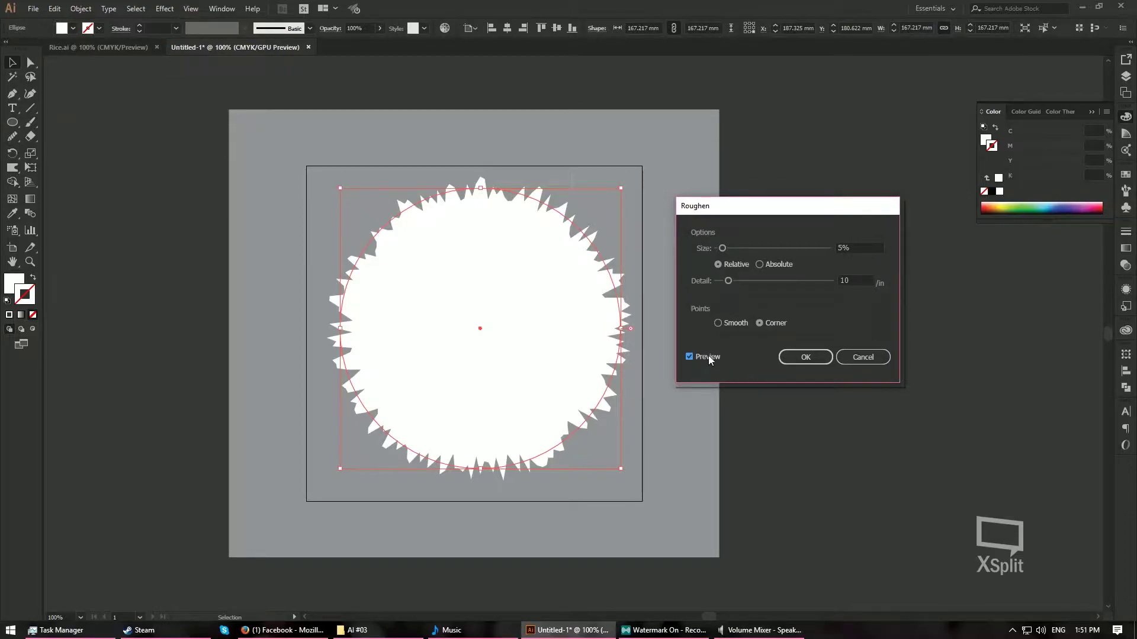
{"action": "left_click", "coordinate": [719, 323]}
{"action": "left_click", "coordinate": [761, 265]}
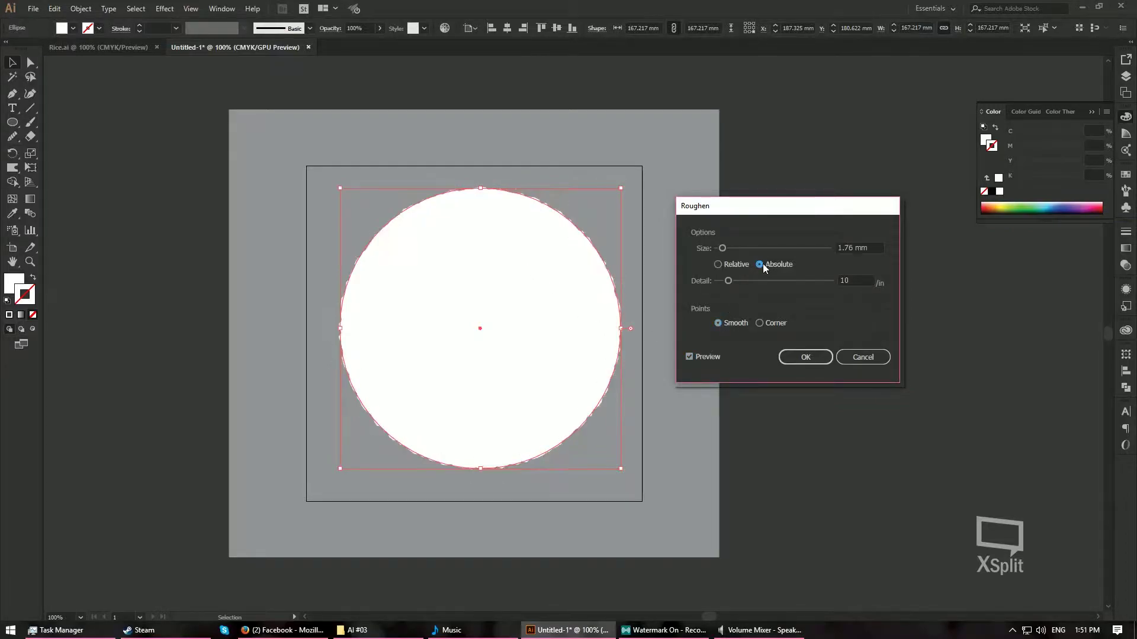
{"action": "mouse_move", "coordinate": [728, 281]}
{"action": "left_mouse_down"}
{"action": "mouse_move", "coordinate": [748, 284]}
{"action": "mouse_move", "coordinate": [725, 282]}
{"action": "mouse_move", "coordinate": [724, 249]}
{"action": "mouse_move", "coordinate": [719, 284]}
{"action": "left_mouse_up"}
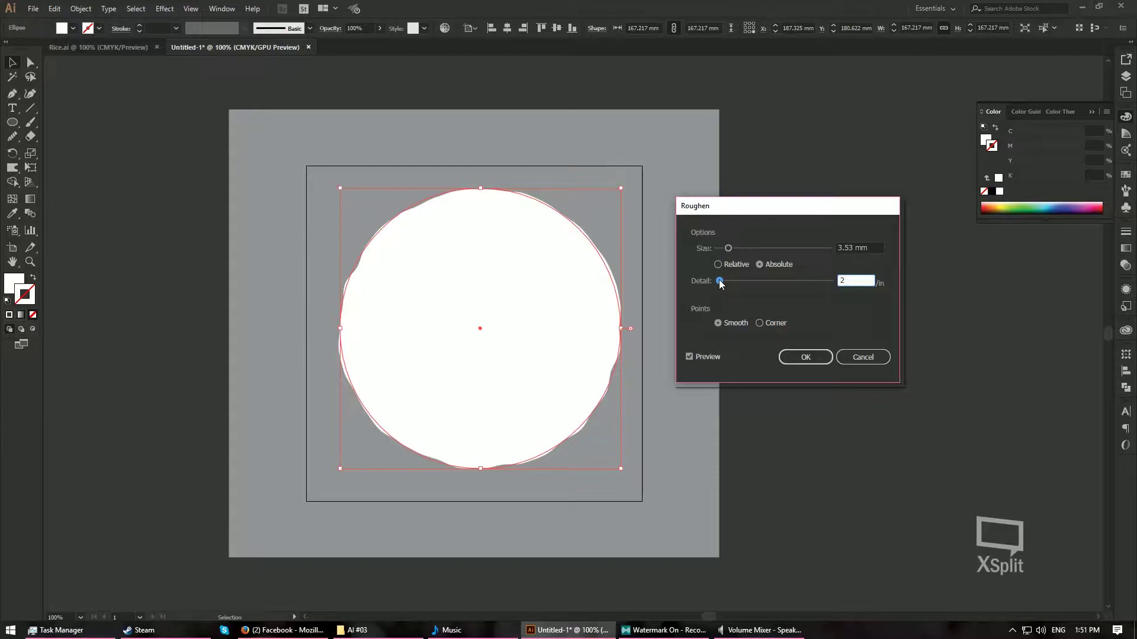
{"action": "left_click", "coordinate": [812, 357]}
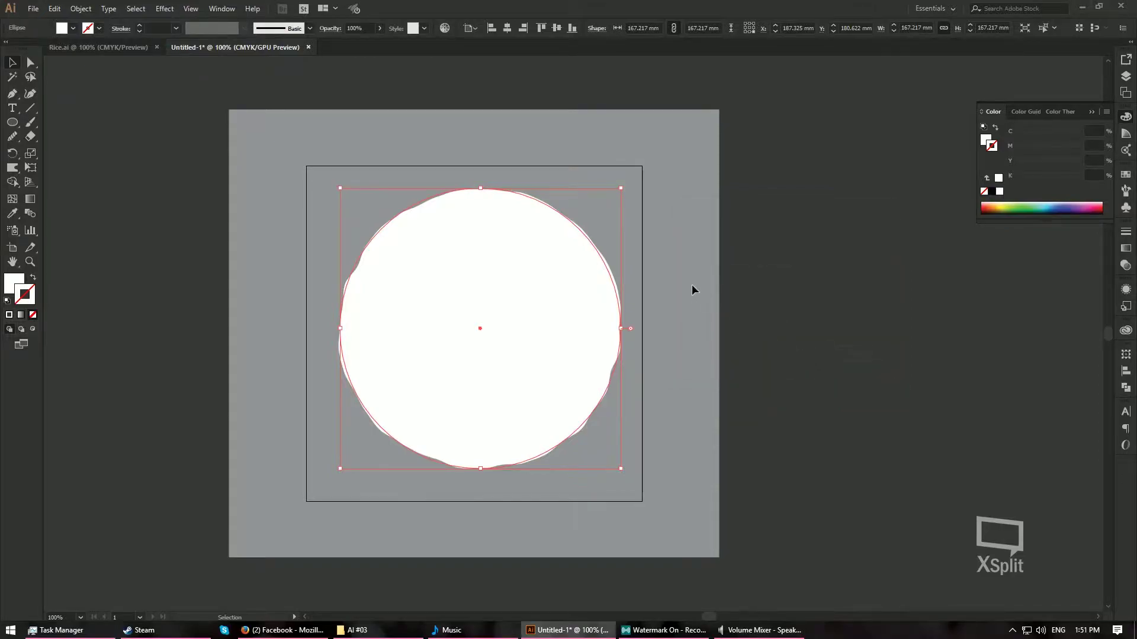
{"action": "left_click", "coordinate": [690, 283]}
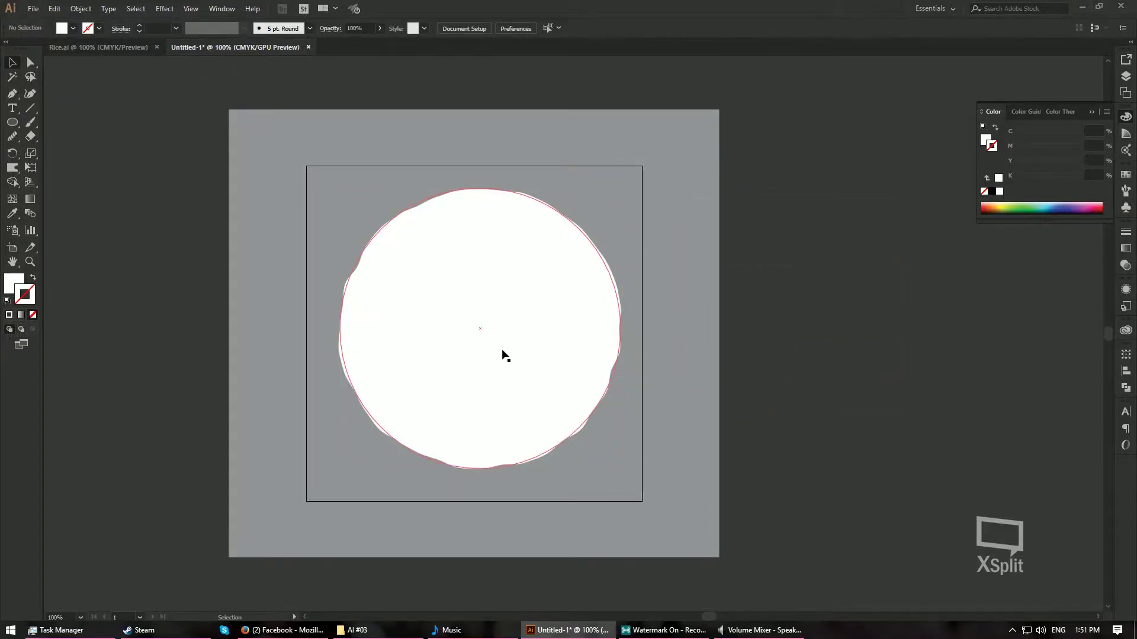
Expand the appearance of the roughened circle so its wavy edge becomes the actual path.
{"action": "left_click", "coordinate": [514, 287]}
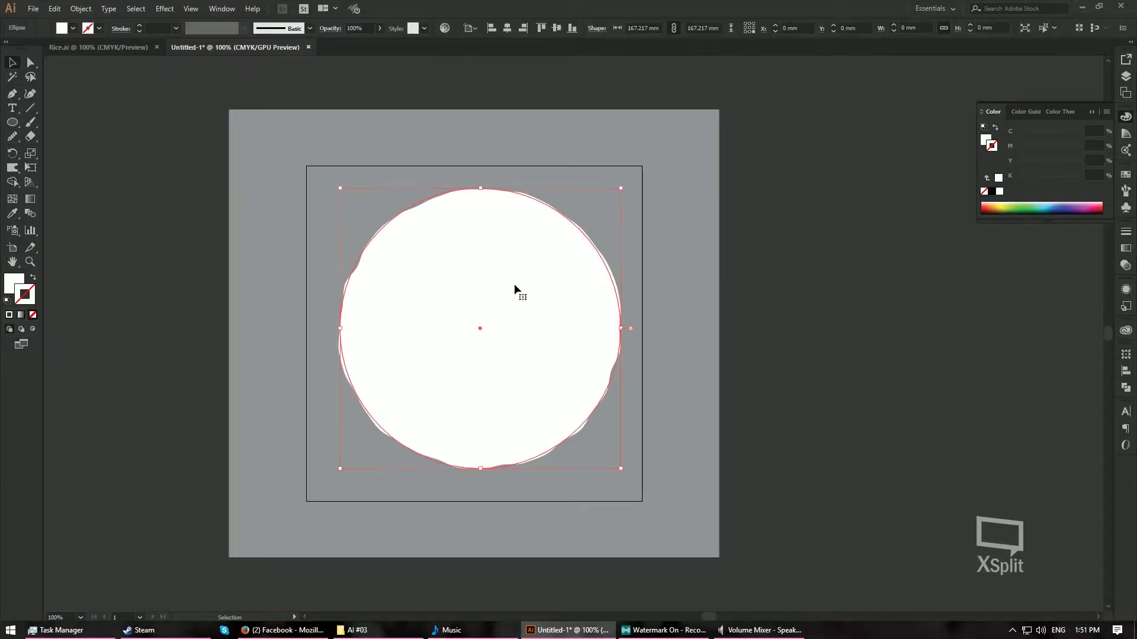
{"action": "left_click", "coordinate": [82, 8]}
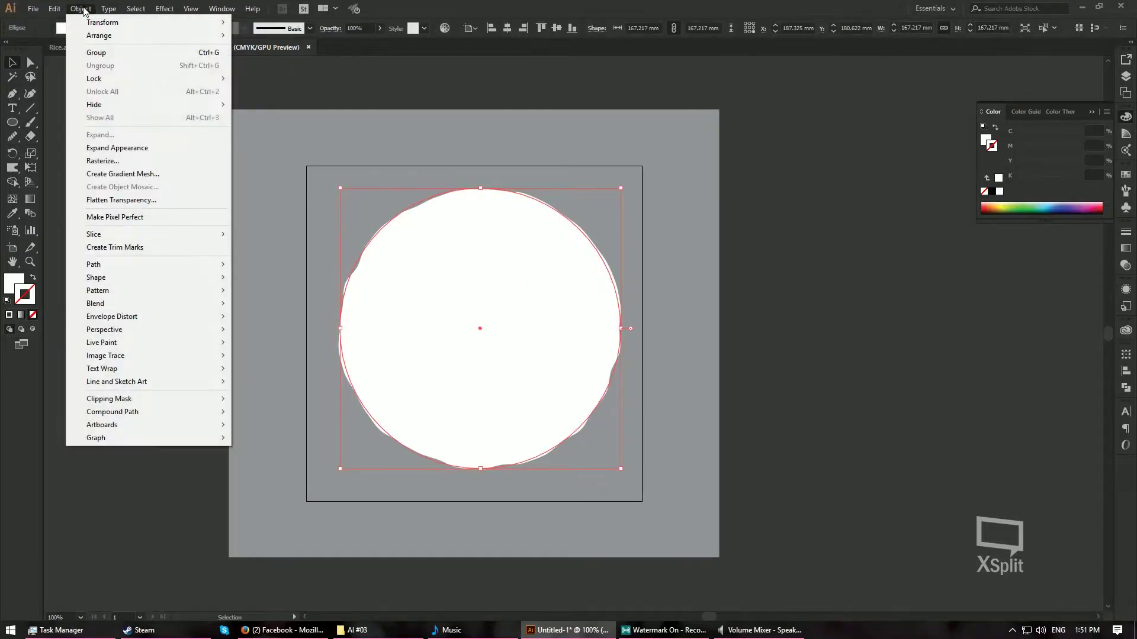
{"action": "left_click", "coordinate": [146, 150]}
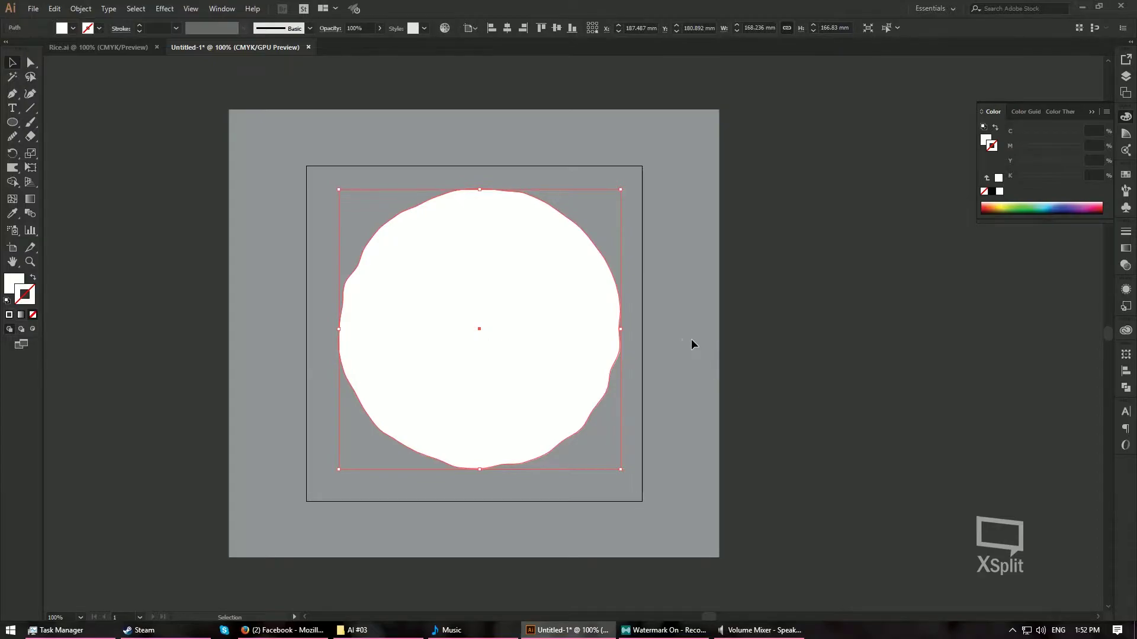
{"action": "left_click", "coordinate": [672, 340]}
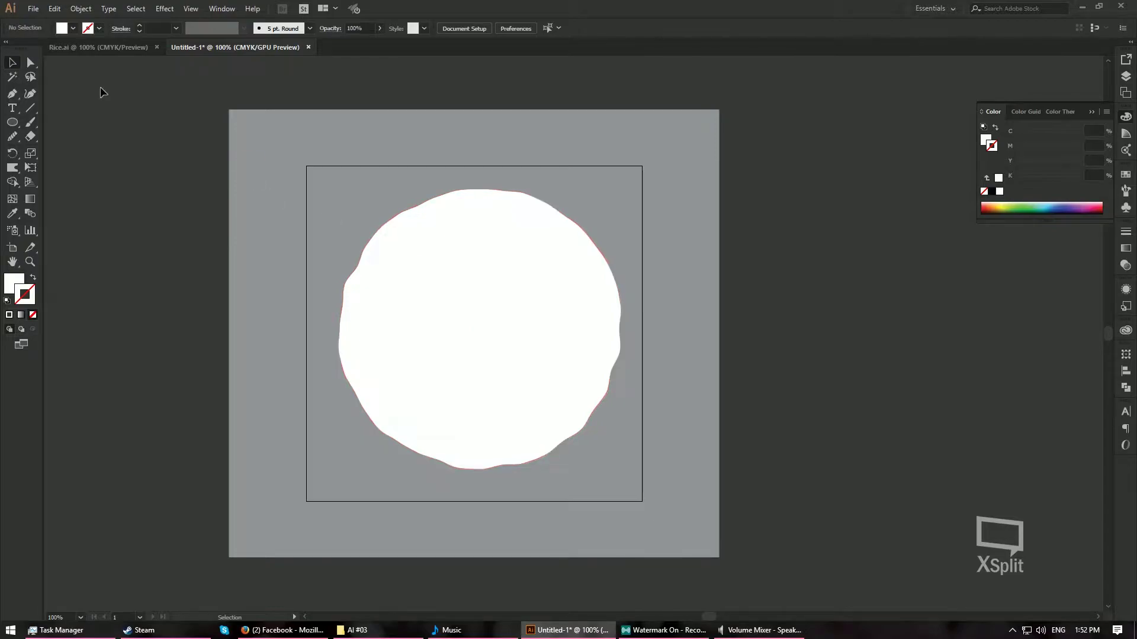
Check the rice grain samples in Rice.ai, then draw a narrow upright ellipse about 11 by 43 mm left of the Untitled-1 artboard.
{"action": "left_click", "coordinate": [116, 47]}
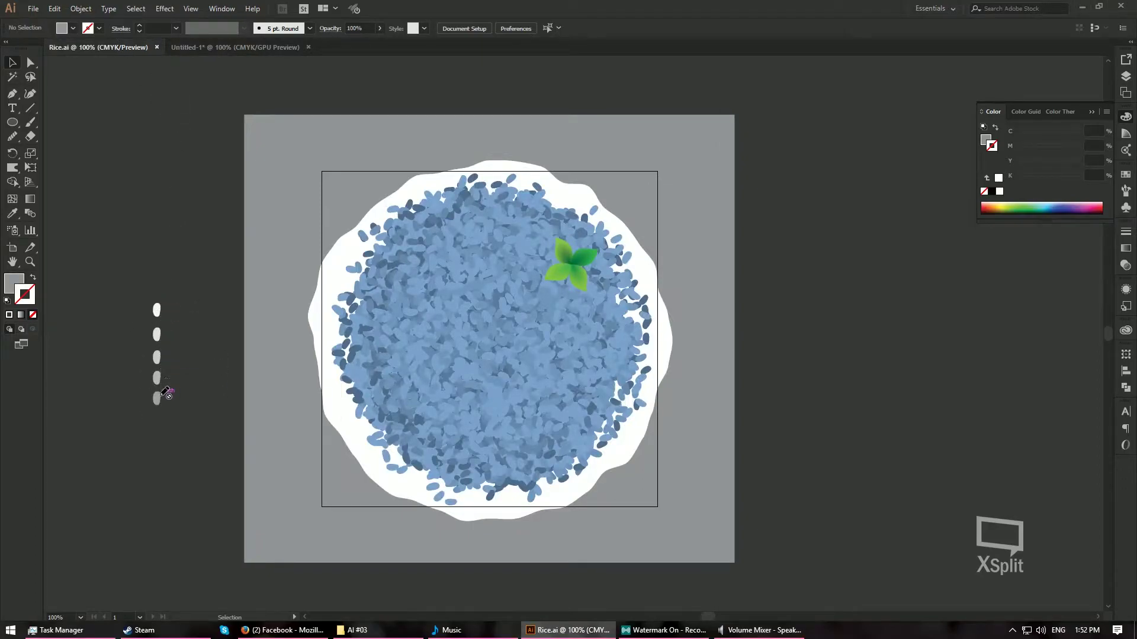
{"action": "left_click", "coordinate": [233, 47]}
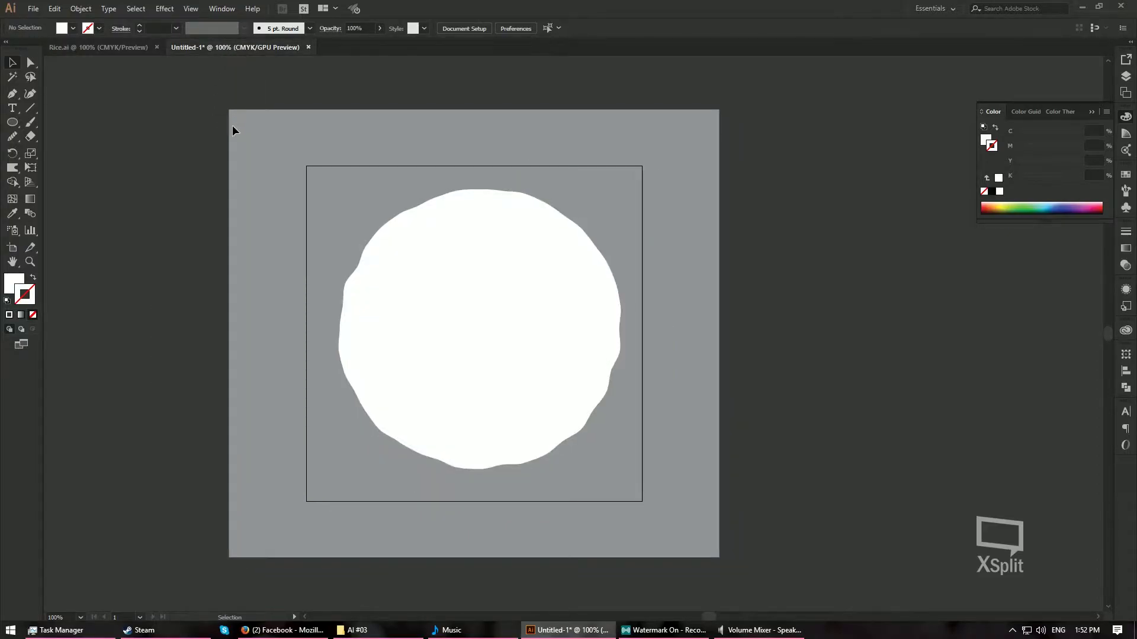
{"action": "left_click", "coordinate": [13, 122]}
{"action": "key", "text": "ctrl+equal"}
{"action": "key", "text": "ctrl+equal"}
{"action": "key", "text": "ctrl+equal"}
{"action": "scroll", "coordinate": [531, 291], "scroll_direction": "left", "scroll_amount": 15}
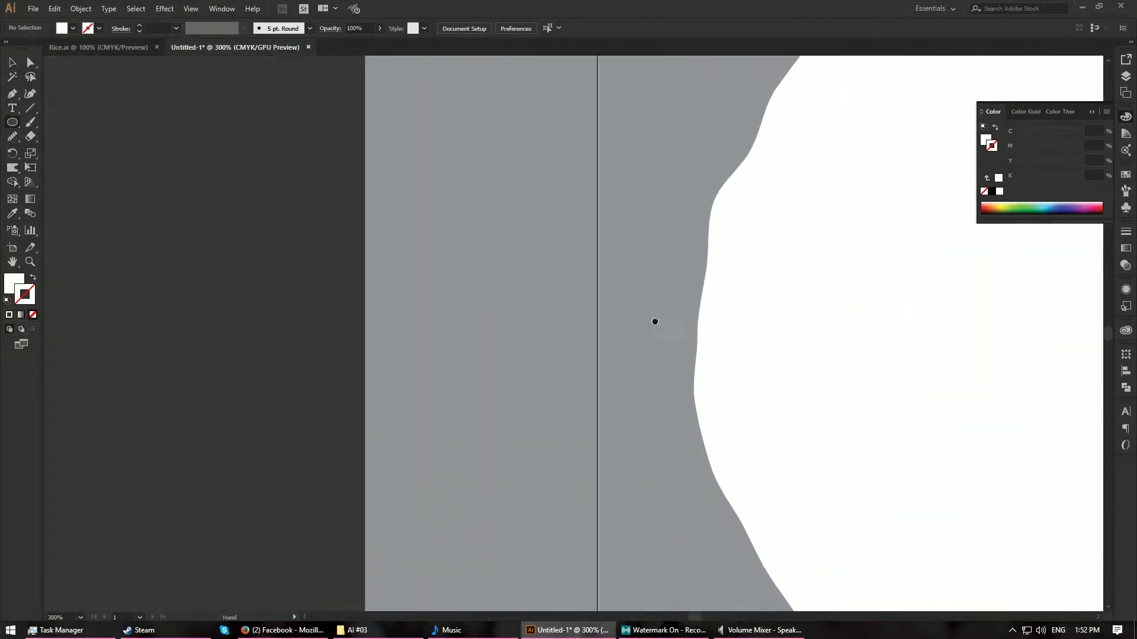
{"action": "scroll", "coordinate": [470, 321], "scroll_direction": "left", "scroll_amount": 3}
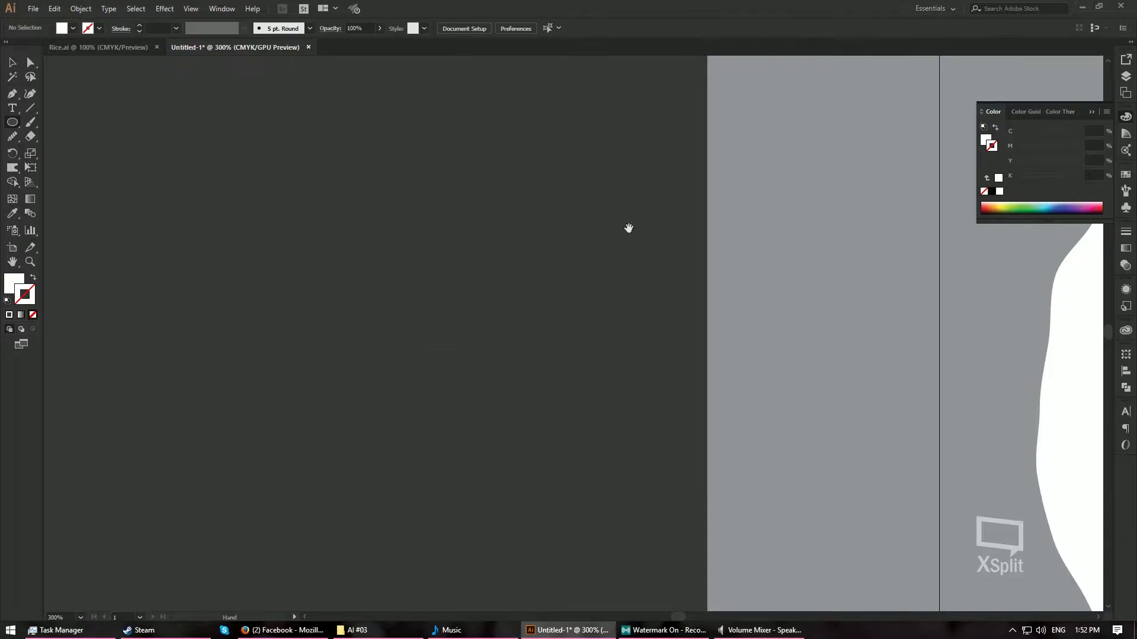
{"action": "left_click_drag", "start_coordinate": [423, 160], "coordinate": [477, 377]}
Move the narrow ellipse's right anchor point slightly inward to flatten that side.
{"action": "key", "text": "a"}
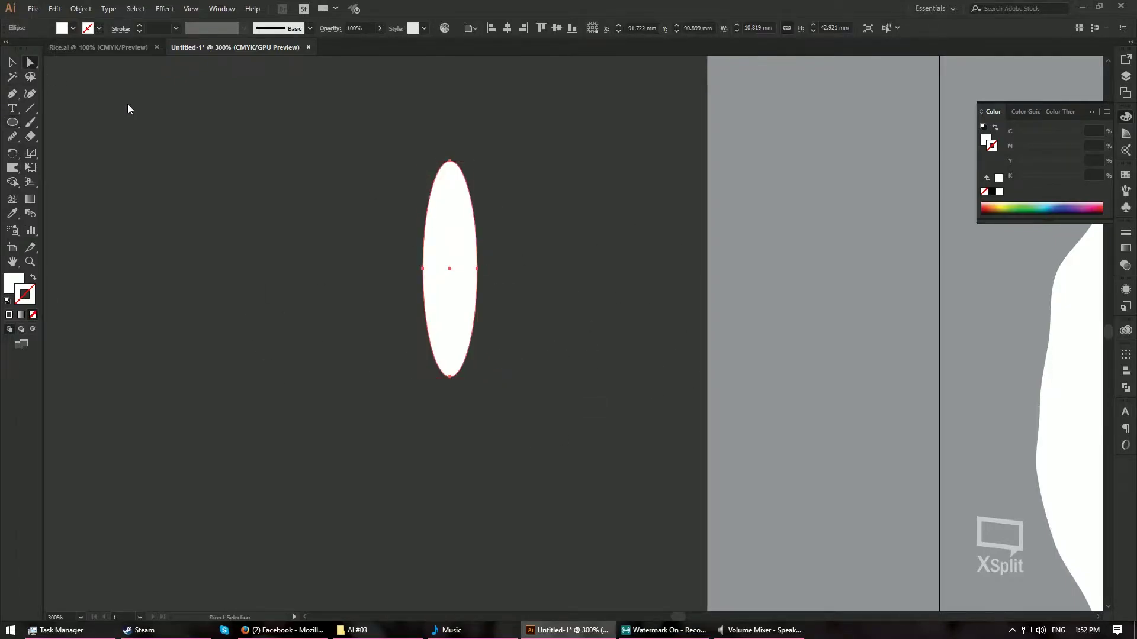
{"action": "left_click", "coordinate": [478, 269]}
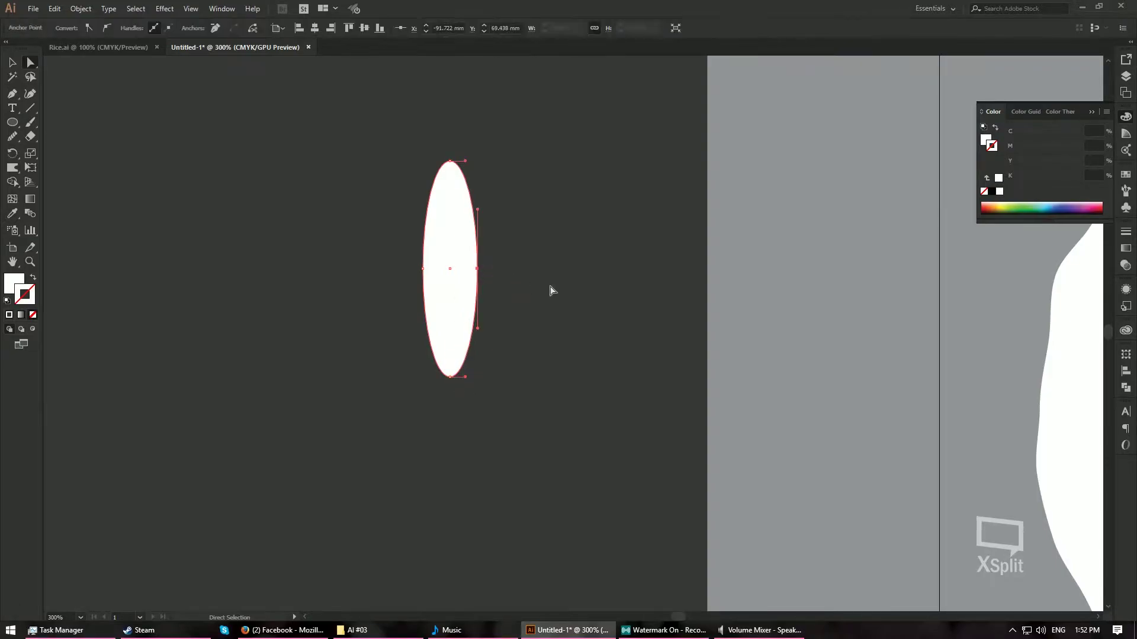
{"action": "key", "text": "Left"}
{"action": "key", "text": "Left"}
{"action": "key", "text": "Left"}
{"action": "key", "text": "Left"}
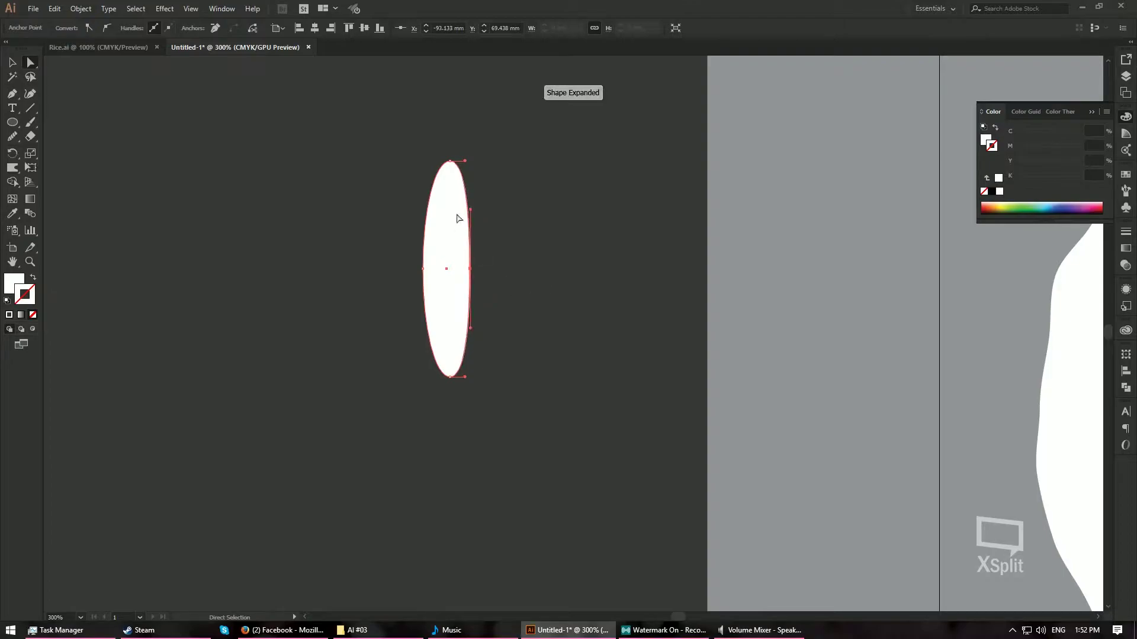
Lower the ellipse's top anchor point slightly and lengthen its right handle to round the upper end.
{"action": "left_click", "coordinate": [450, 161]}
{"action": "key", "text": "Down"}
{"action": "key", "text": "Down"}
{"action": "key", "text": "Down"}
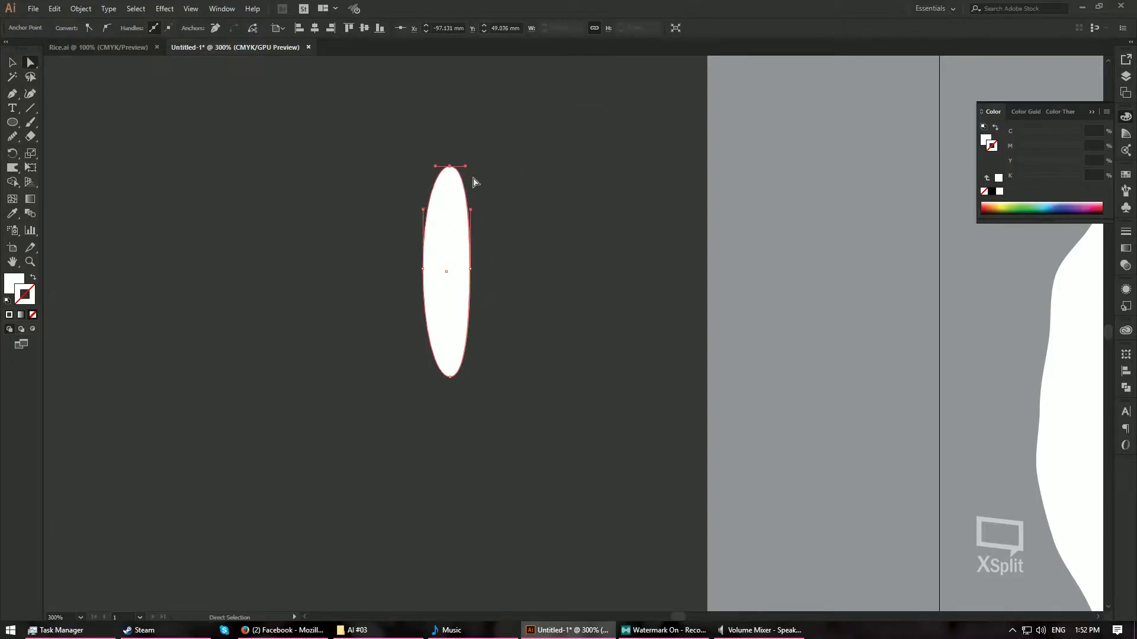
{"action": "left_click_drag", "start_coordinate": [466, 166], "coordinate": [471, 165]}
Lengthen the bottom anchor's right handle and raise the left anchor slightly to finish the rice grain shape.
{"action": "left_click", "coordinate": [452, 379]}
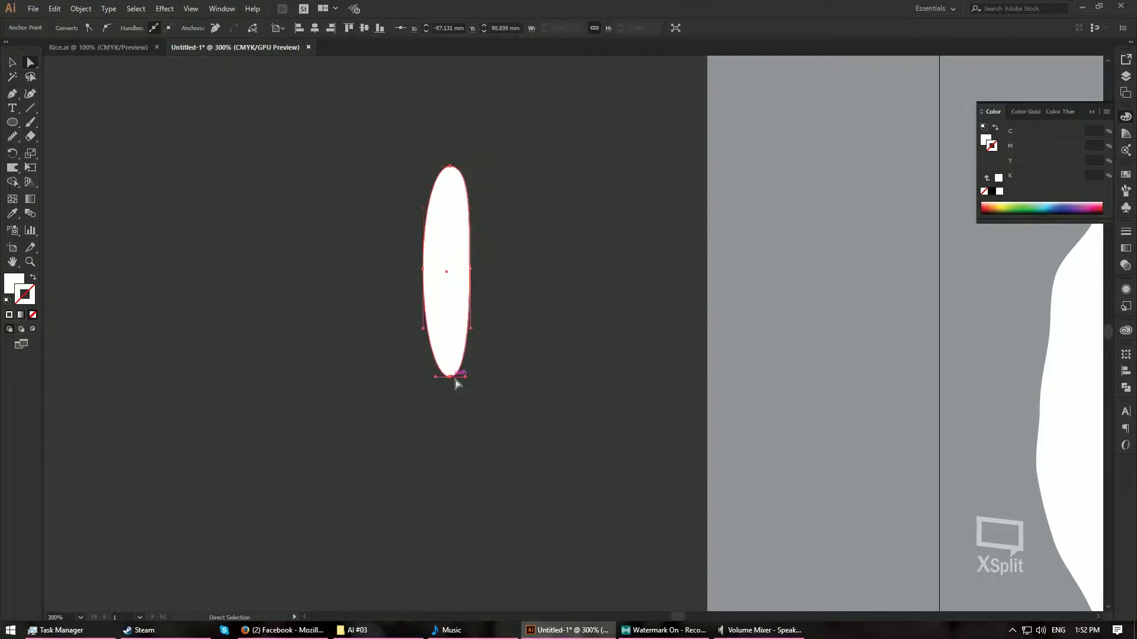
{"action": "left_click", "coordinate": [473, 384]}
{"action": "left_click_drag", "start_coordinate": [472, 380], "coordinate": [471, 377]}
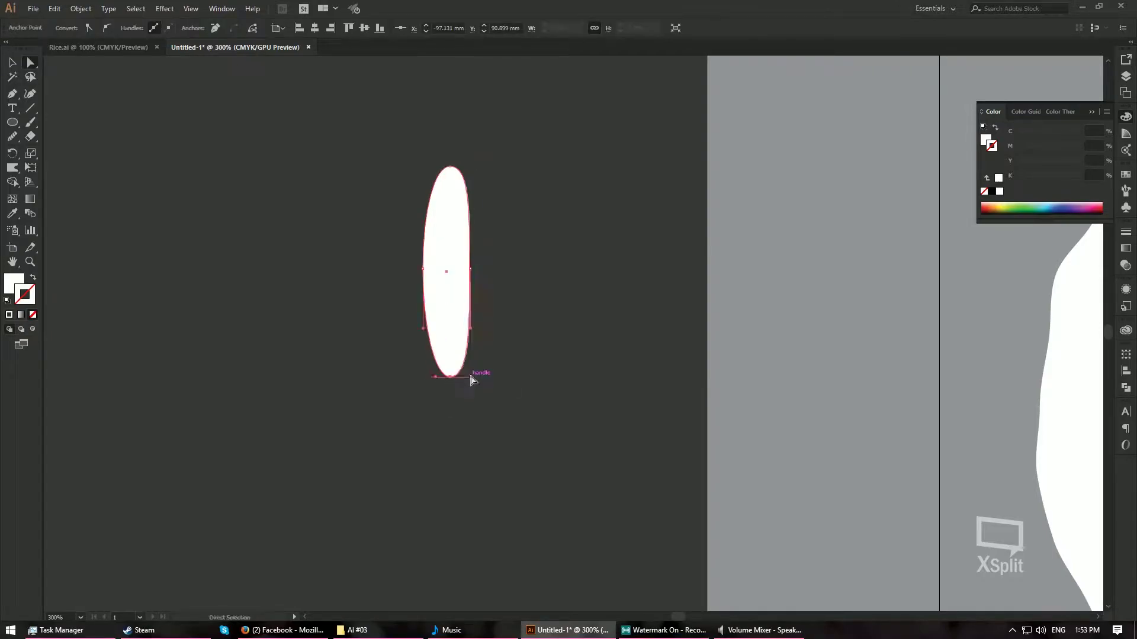
{"action": "left_click", "coordinate": [423, 267]}
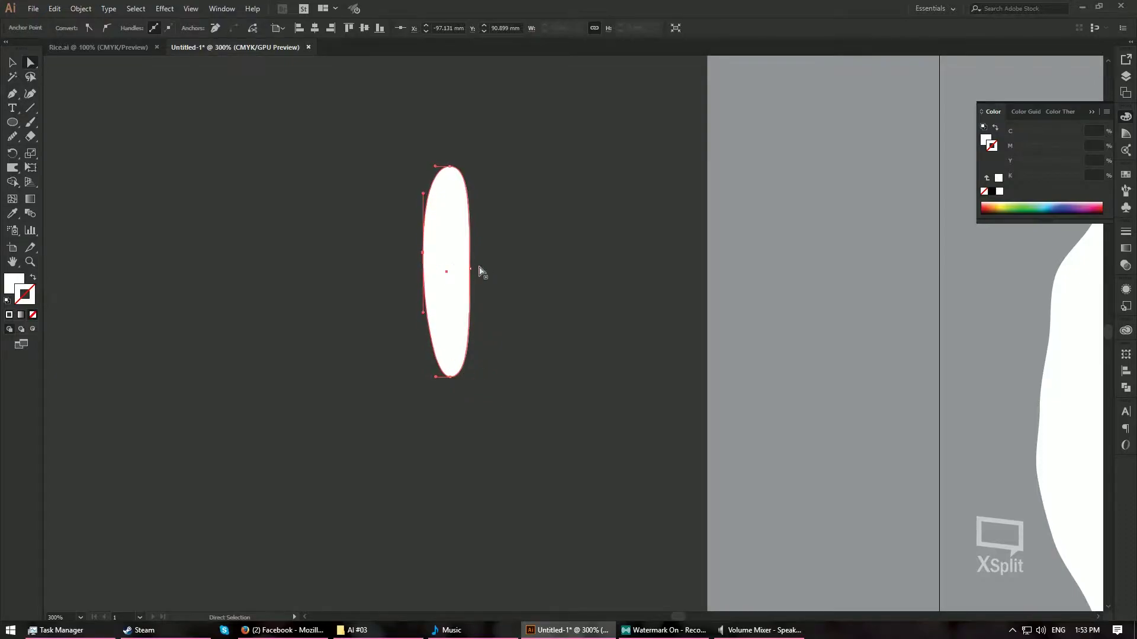
{"action": "key", "text": "v"}
{"action": "left_click", "coordinate": [530, 261]}
Move the rice grain over the white wavy circle and set its fill to 3% black.
{"action": "key", "text": "ctrl+minus"}
{"action": "key", "text": "ctrl+minus"}
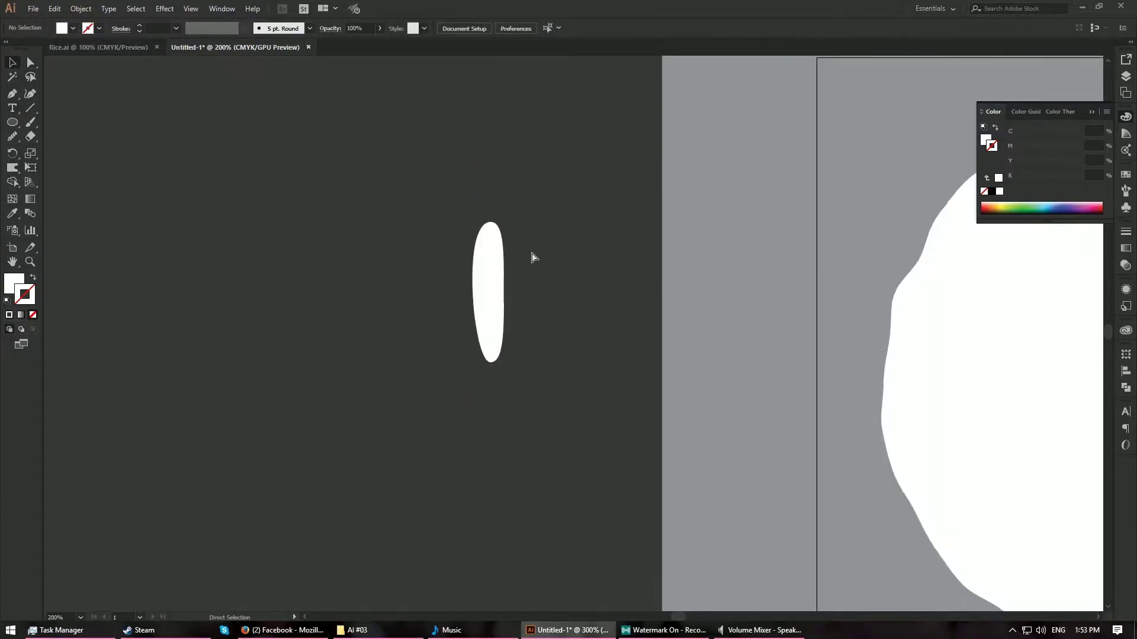
{"action": "left_click_drag", "start_coordinate": [551, 292], "coordinate": [621, 297]}
{"action": "key", "text": "ctrl+minus"}
{"action": "left_click", "coordinate": [357, 264]}
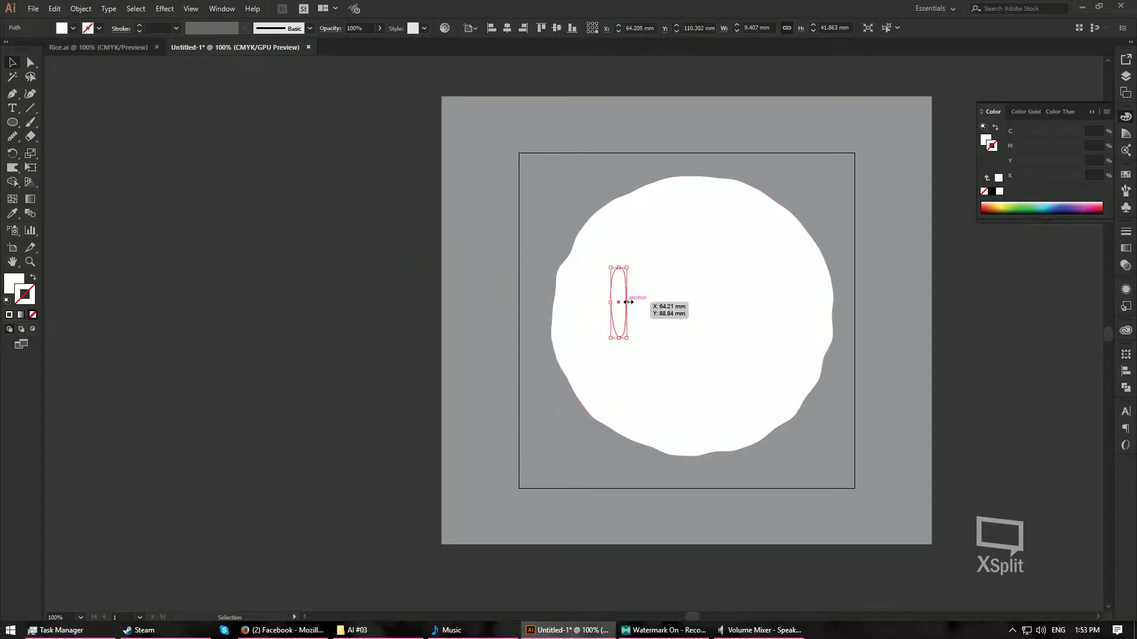
{"action": "left_click", "coordinate": [985, 139]}
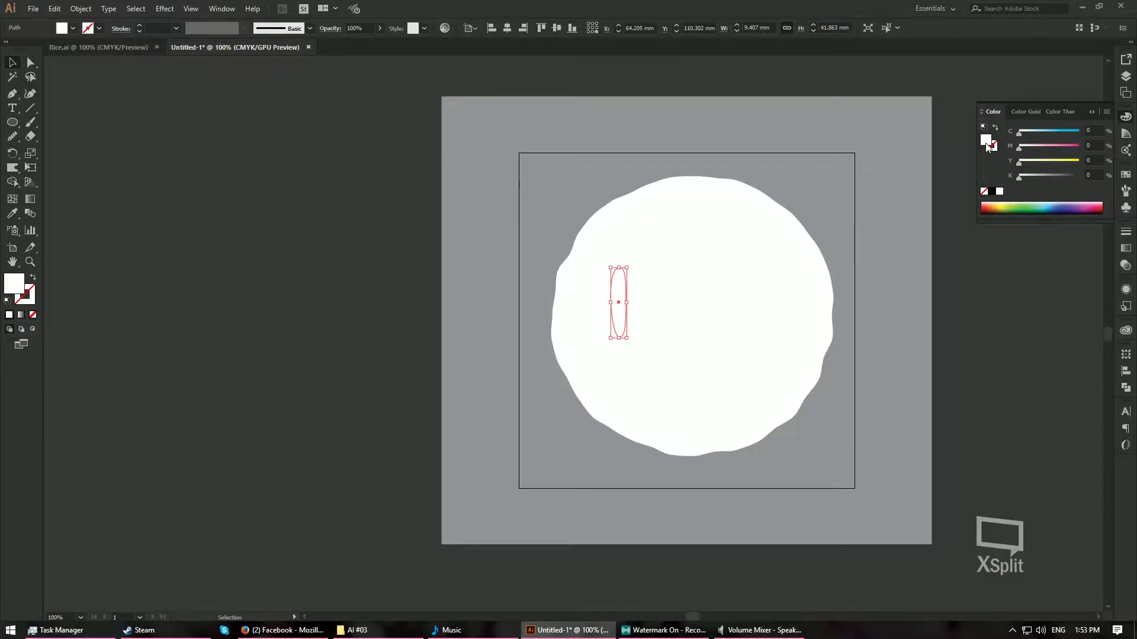
{"action": "left_click", "coordinate": [1093, 176]}
{"action": "type", "text": "3"}
{"action": "key", "text": "Return"}
{"action": "key", "text": "ctrl+shift+a"}
Scale the rice grain down to a small size and move it off the artboard to its left.
{"action": "key", "text": "ctrl+plus"}
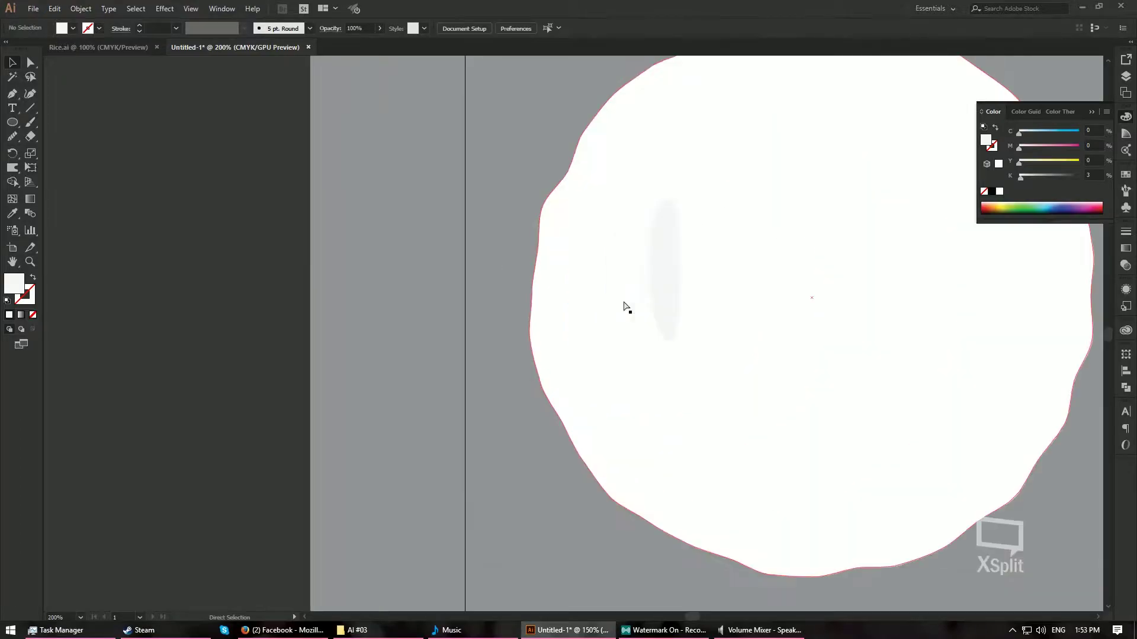
{"action": "left_click_drag", "start_coordinate": [718, 302], "coordinate": [493, 307]}
{"action": "left_click", "coordinate": [488, 283]}
{"action": "left_click", "coordinate": [304, 408]}
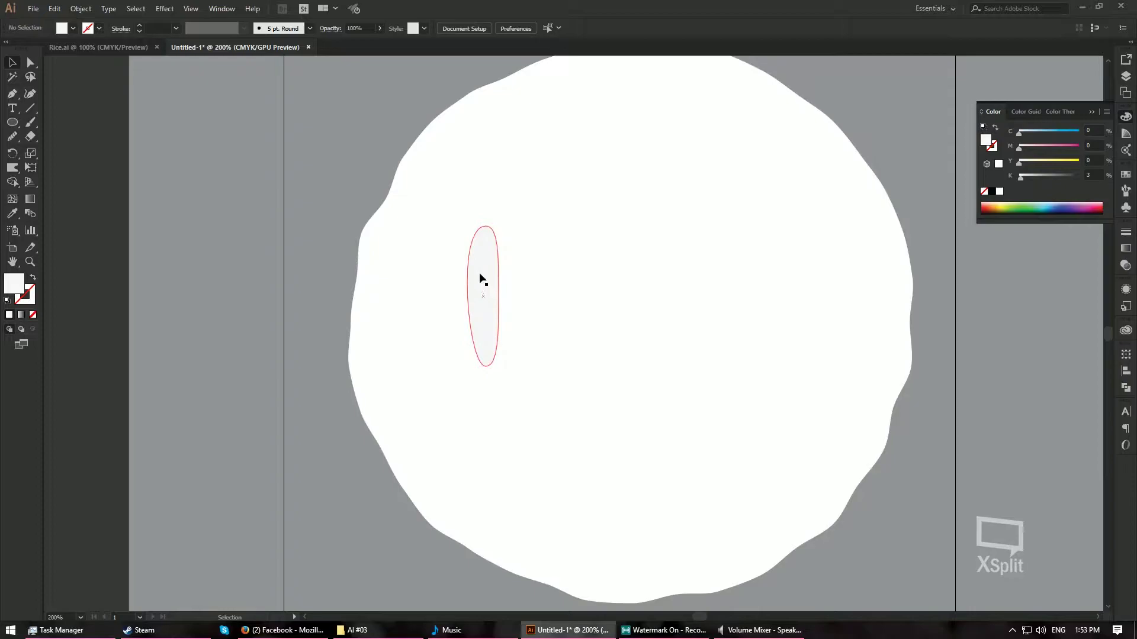
{"action": "left_click_drag", "start_coordinate": [483, 280], "coordinate": [461, 273]}
{"action": "left_click_drag", "start_coordinate": [473, 382], "coordinate": [449, 270]}
{"action": "left_click", "coordinate": [460, 286]}
{"action": "left_click", "coordinate": [444, 253]}
{"action": "left_click_drag", "start_coordinate": [448, 253], "coordinate": [479, 255]}
{"action": "left_click_drag", "start_coordinate": [540, 301], "coordinate": [293, 242]}
{"action": "left_click", "coordinate": [178, 256]}
{"action": "left_click", "coordinate": [320, 241]}
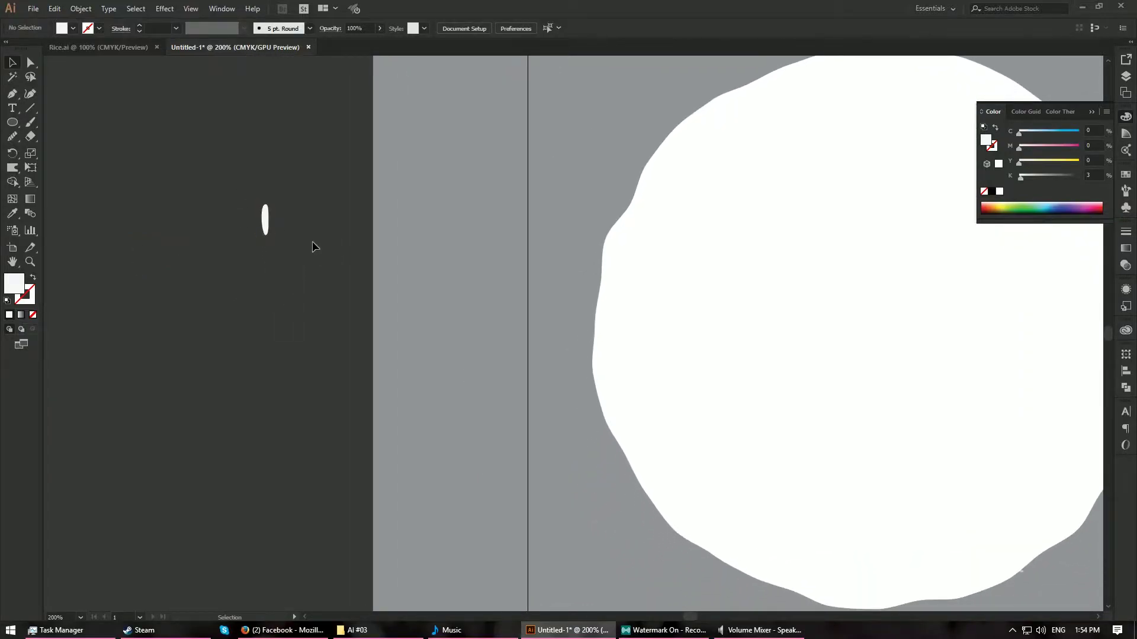
Duplicate the rice grain straight down to make a column of five evenly spaced grains.
{"action": "left_click", "coordinate": [266, 220]}
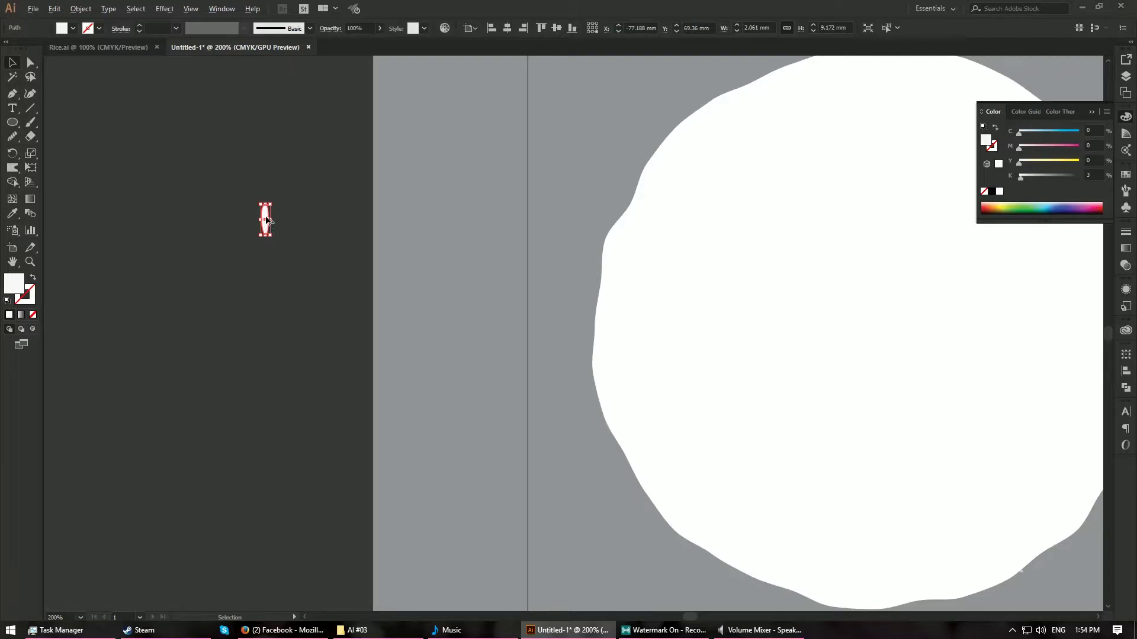
{"action": "left_click_drag", "start_coordinate": [265, 215], "coordinate": [266, 268]}
{"action": "key", "text": "ctrl+d"}
{"action": "scroll", "coordinate": [312, 350], "scroll_direction": "down", "scroll_amount": 3}
{"action": "left_click_drag", "start_coordinate": [272, 201], "coordinate": [274, 247]}
{"action": "key", "text": "ctrl+d"}
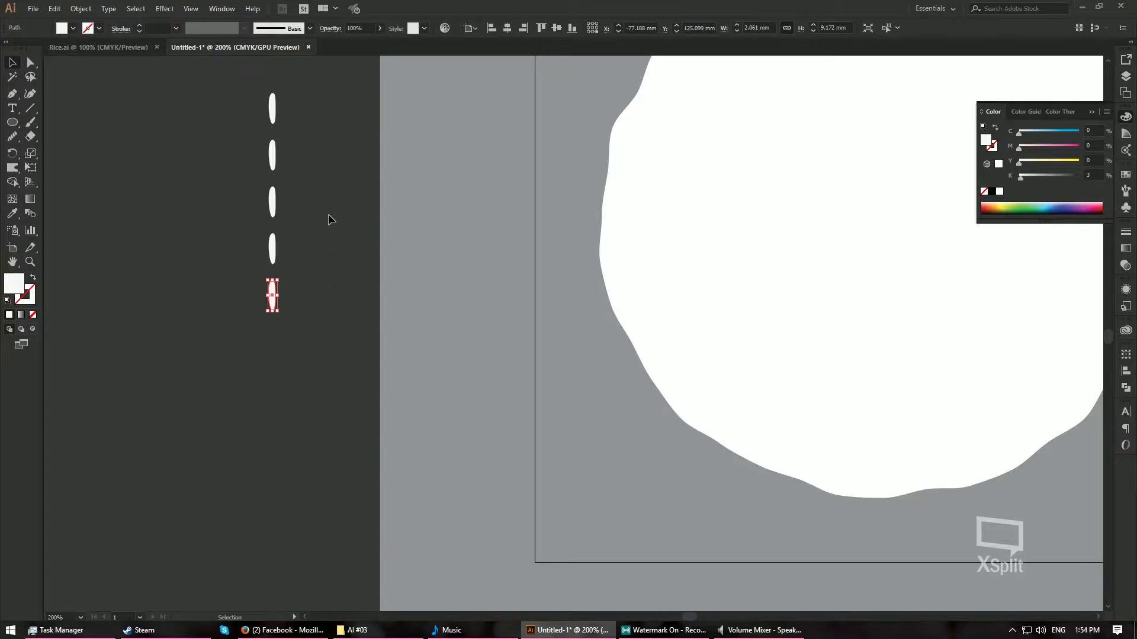
Darken the second grain's fill slightly and set the third grain's fill to 23% black.
{"action": "left_click", "coordinate": [273, 155]}
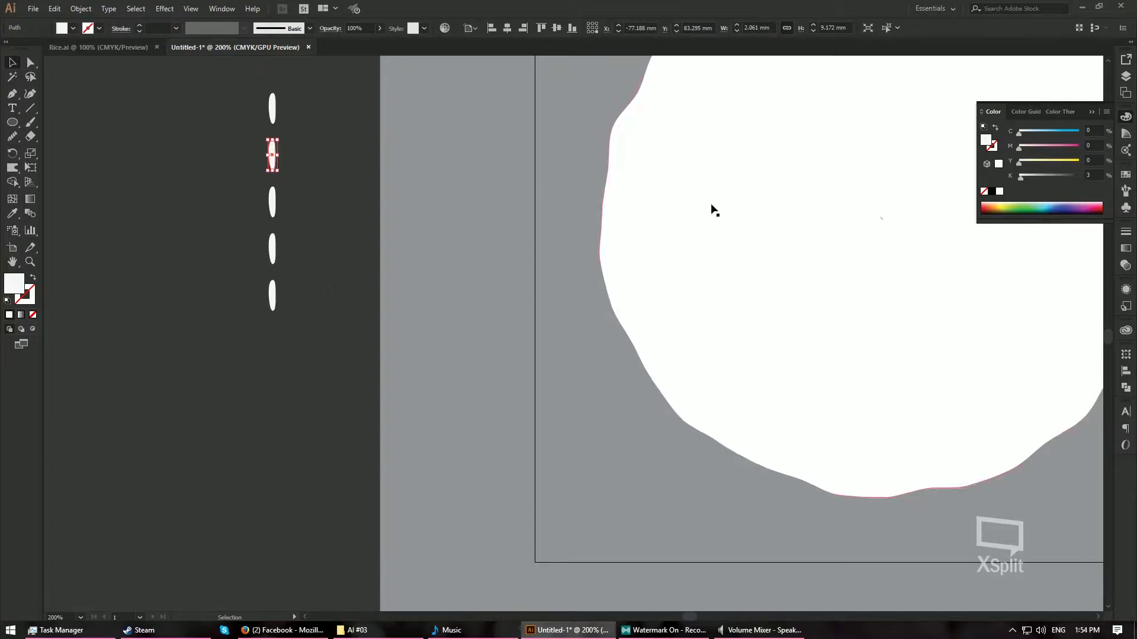
{"action": "left_click", "coordinate": [1091, 175]}
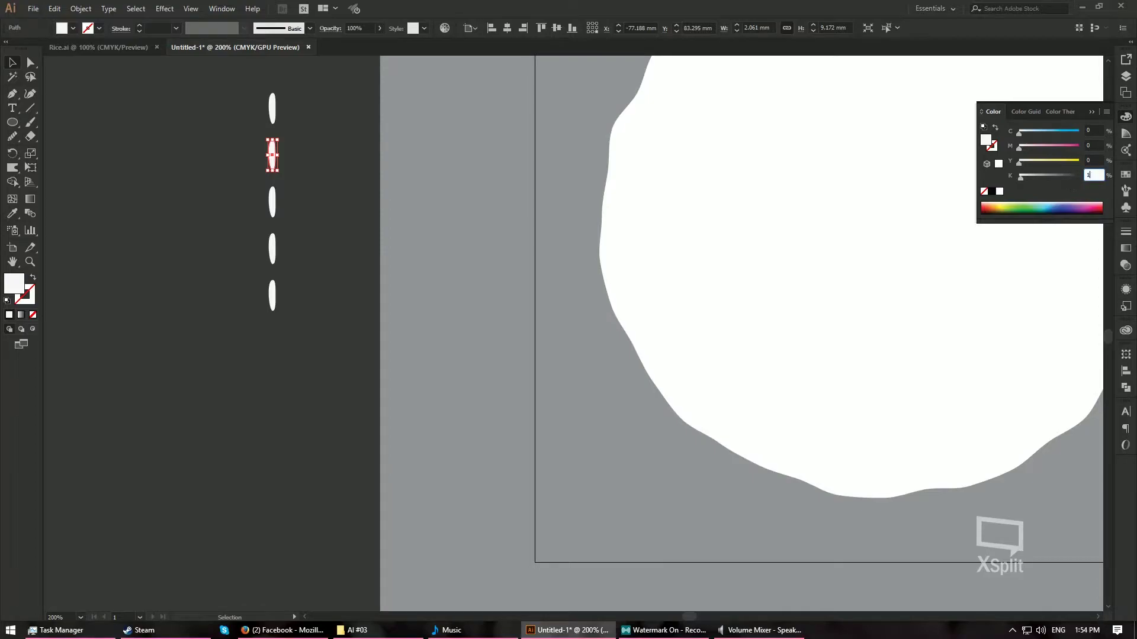
{"action": "type", "text": "3"}
{"action": "key", "text": "Return"}
{"action": "left_click", "coordinate": [272, 203]}
{"action": "left_click", "coordinate": [1094, 174]}
{"action": "type", "text": "23"}
{"action": "key", "text": "Return"}
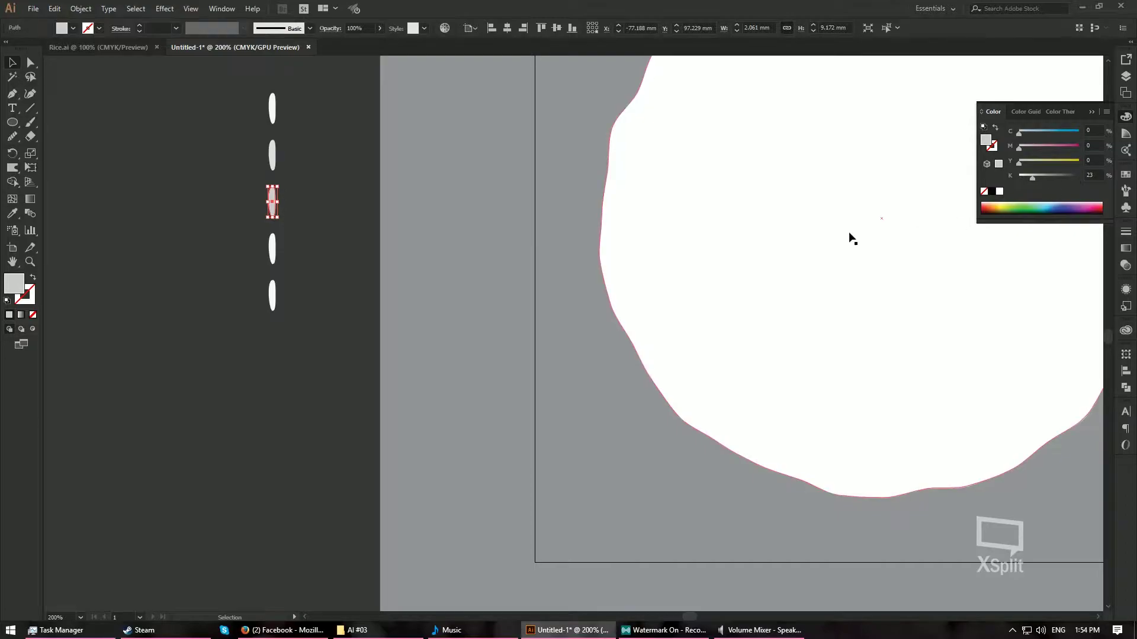
Set the fourth grain's fill to 33% black and the fifth grain's fill to 43% black.
{"action": "left_click", "coordinate": [273, 249]}
{"action": "left_click", "coordinate": [1093, 175]}
{"action": "type", "text": "33"}
{"action": "key", "text": "Return"}
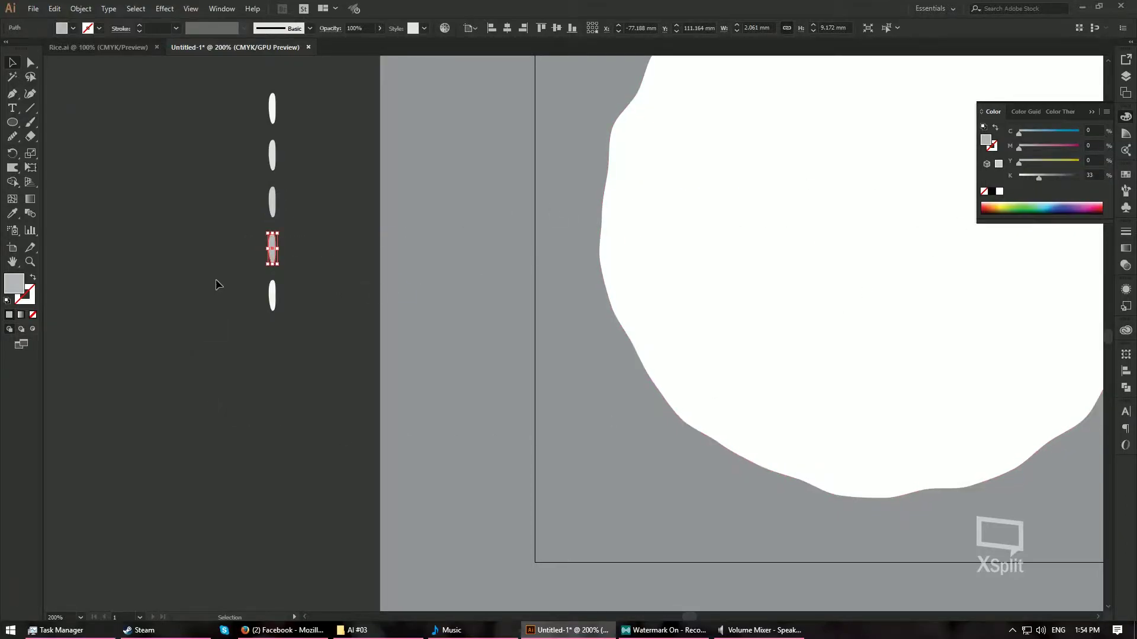
{"action": "left_click", "coordinate": [272, 295]}
{"action": "left_click", "coordinate": [1092, 174]}
{"action": "type", "text": "43"}
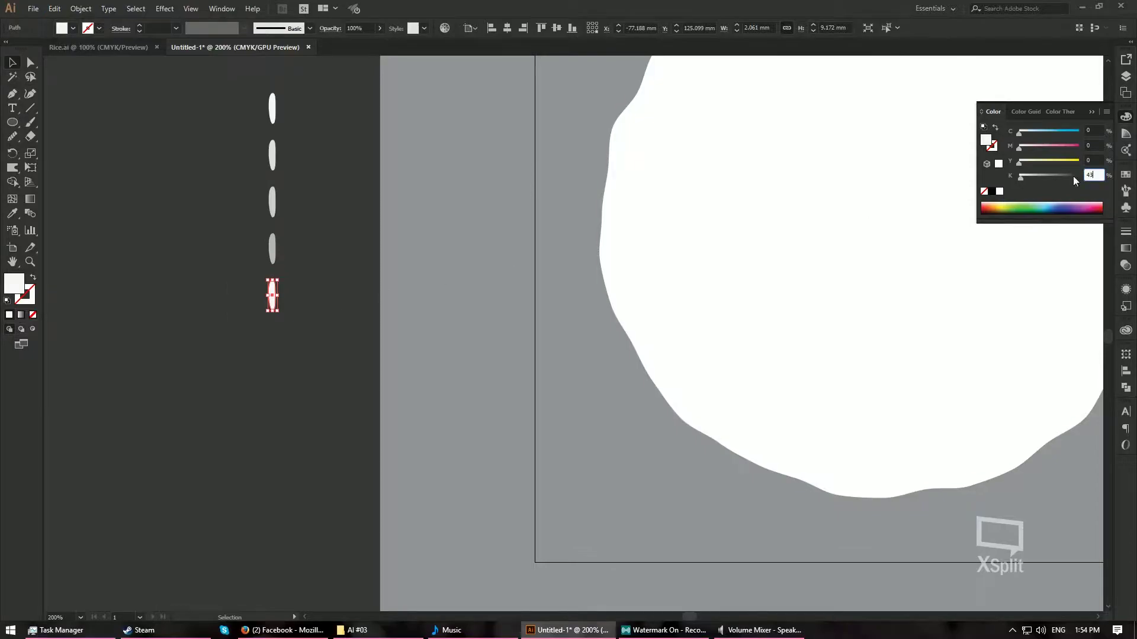
{"action": "key", "text": "Return"}
{"action": "left_click", "coordinate": [347, 208]}
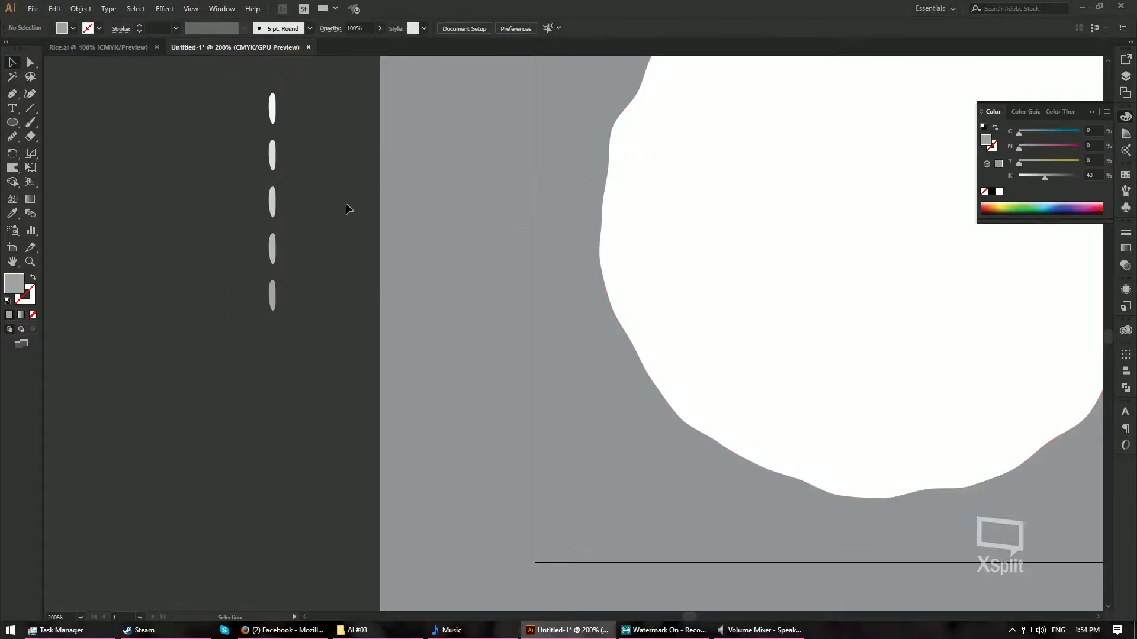
Create a scatter brush from the lightest grain at the top of the column, named "Rice _level 1 brightness".
{"action": "key", "text": "ctrl+minus"}
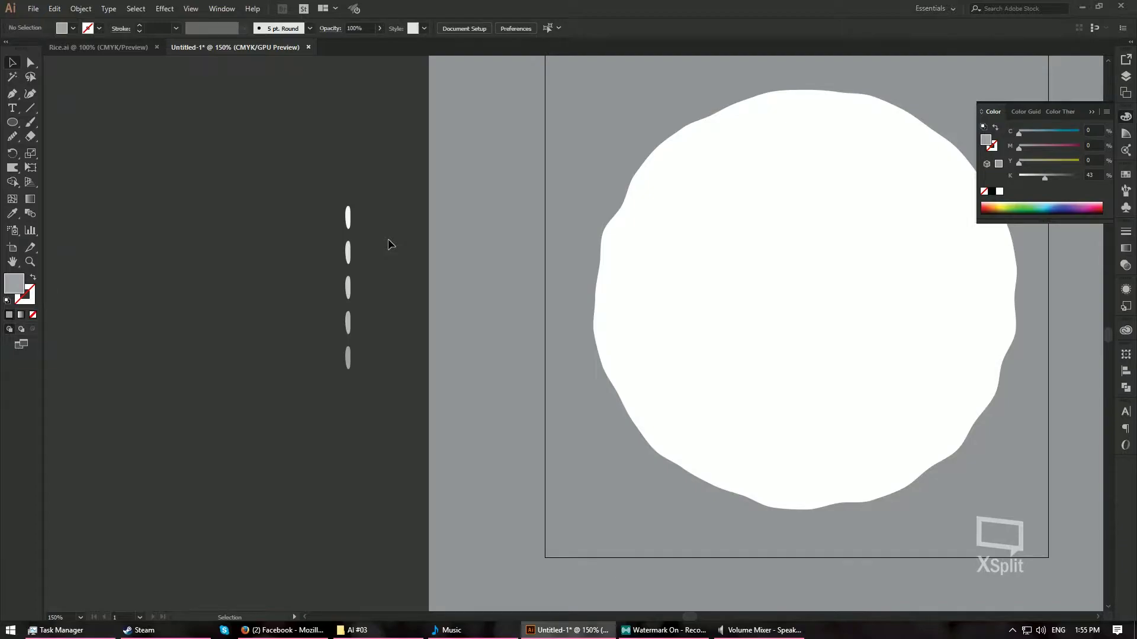
{"action": "left_click", "coordinate": [349, 217]}
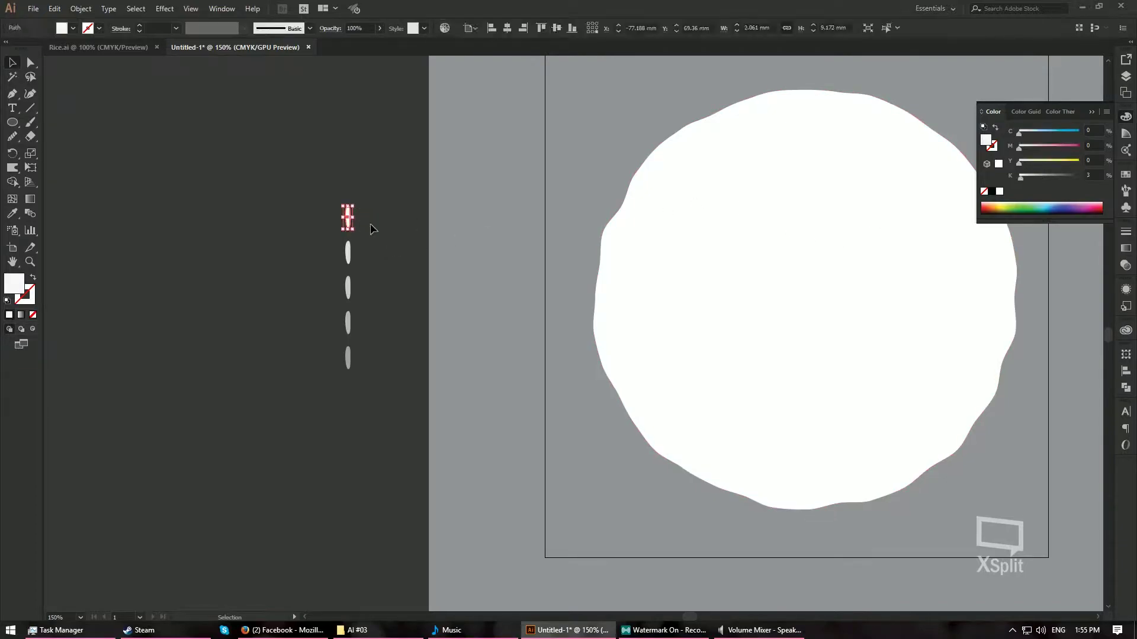
{"action": "scroll", "coordinate": [388, 246], "scroll_direction": "right", "scroll_amount": 2}
{"action": "left_click", "coordinate": [1126, 190]}
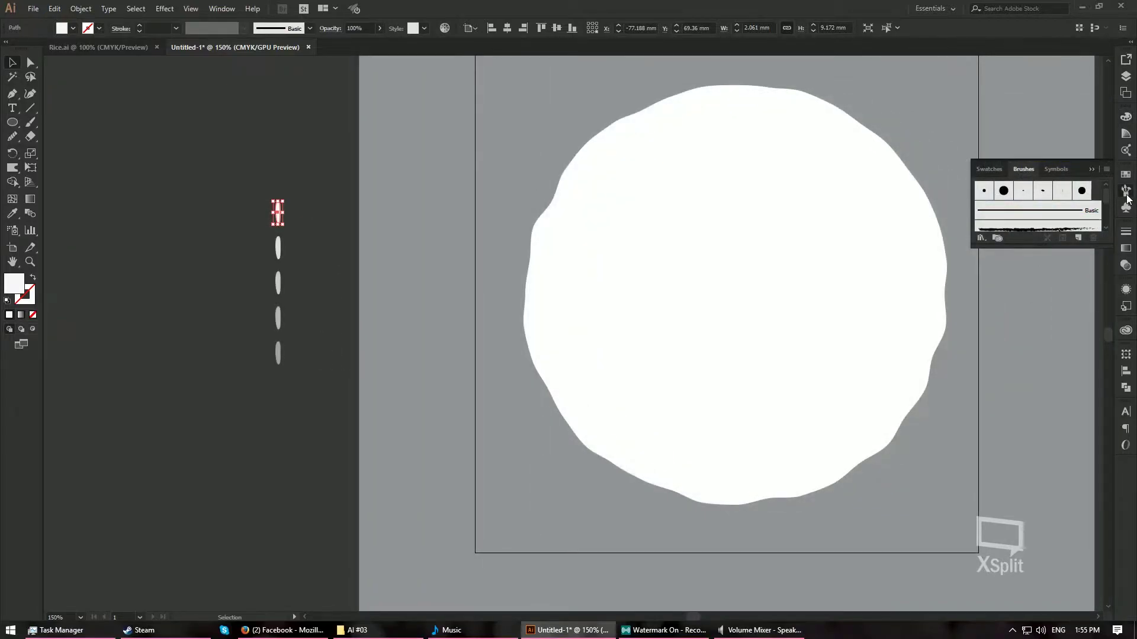
{"action": "left_click_drag", "start_coordinate": [1036, 247], "coordinate": [1027, 405]}
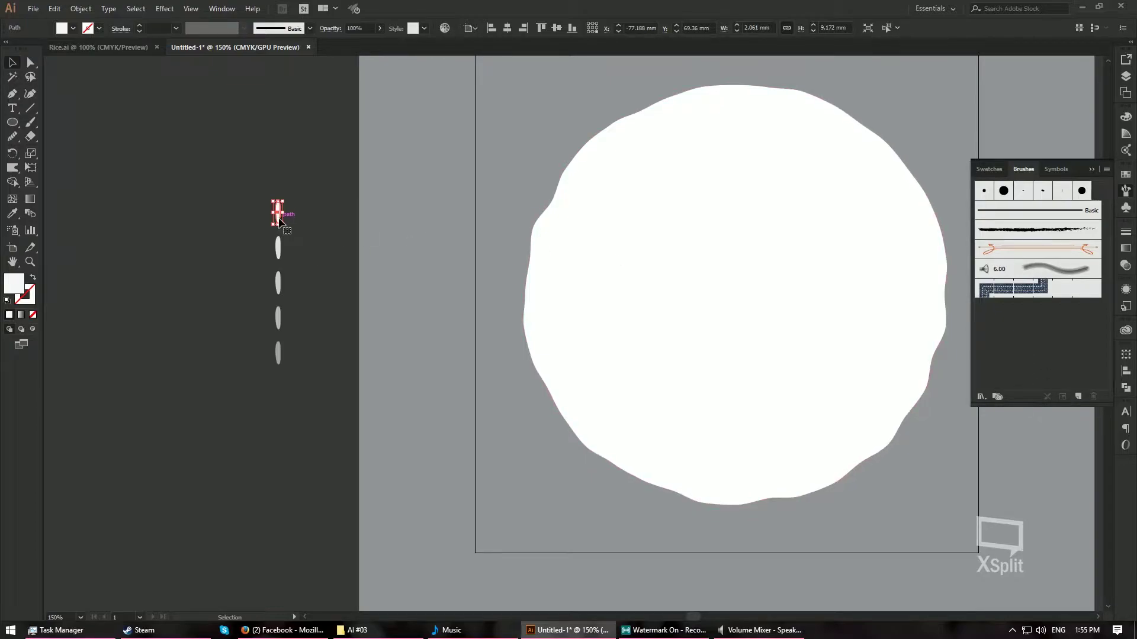
{"action": "left_click", "coordinate": [1078, 396]}
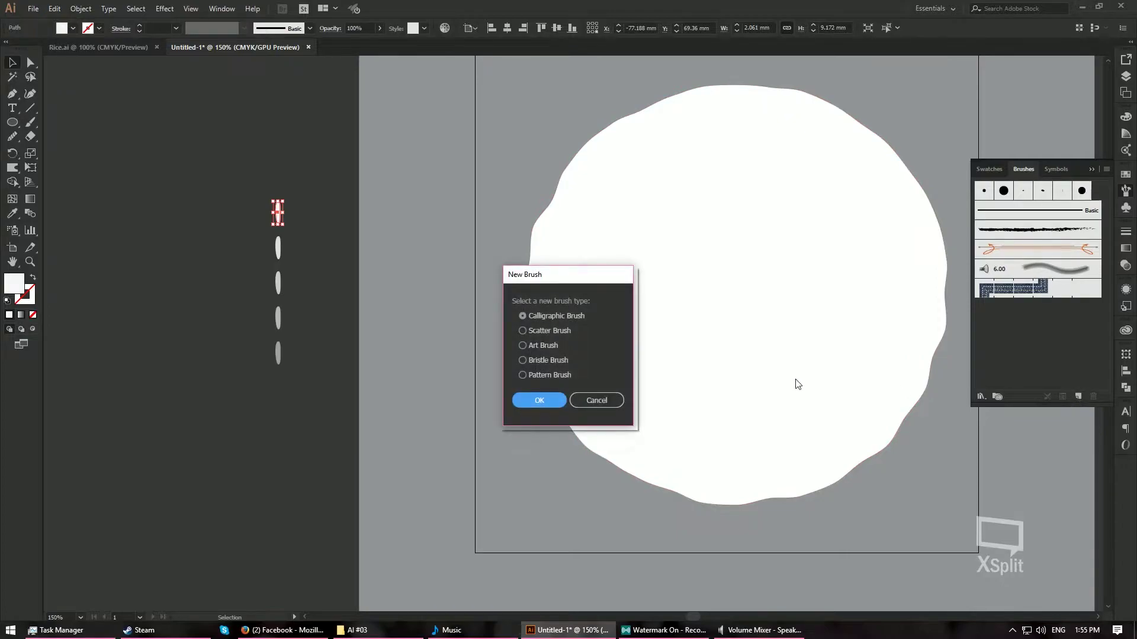
{"action": "left_click", "coordinate": [495, 289]}
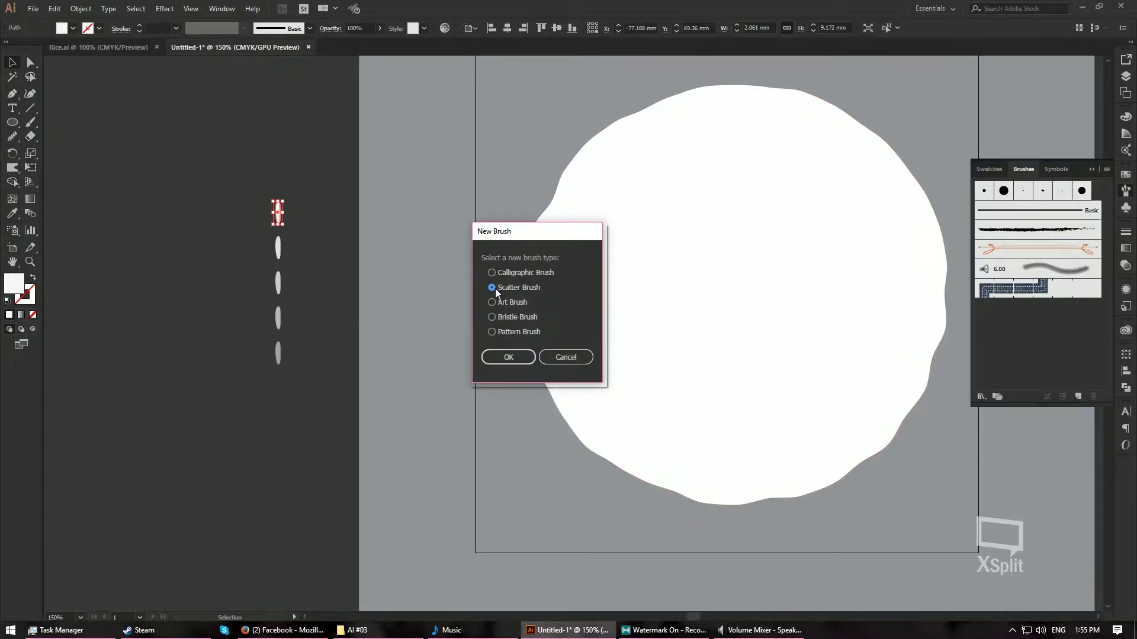
{"action": "left_click", "coordinate": [508, 357]}
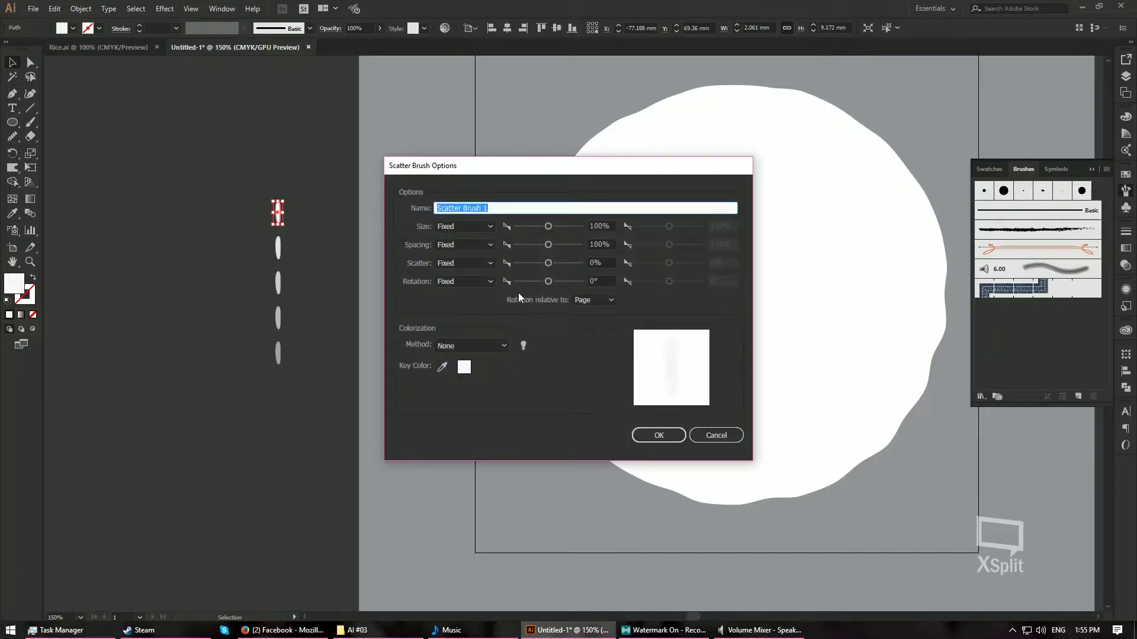
{"action": "left_click", "coordinate": [507, 207]}
{"action": "triple_click", "coordinate": [501, 208]}
{"action": "type", "text": "Rice _level 1 brightness"}
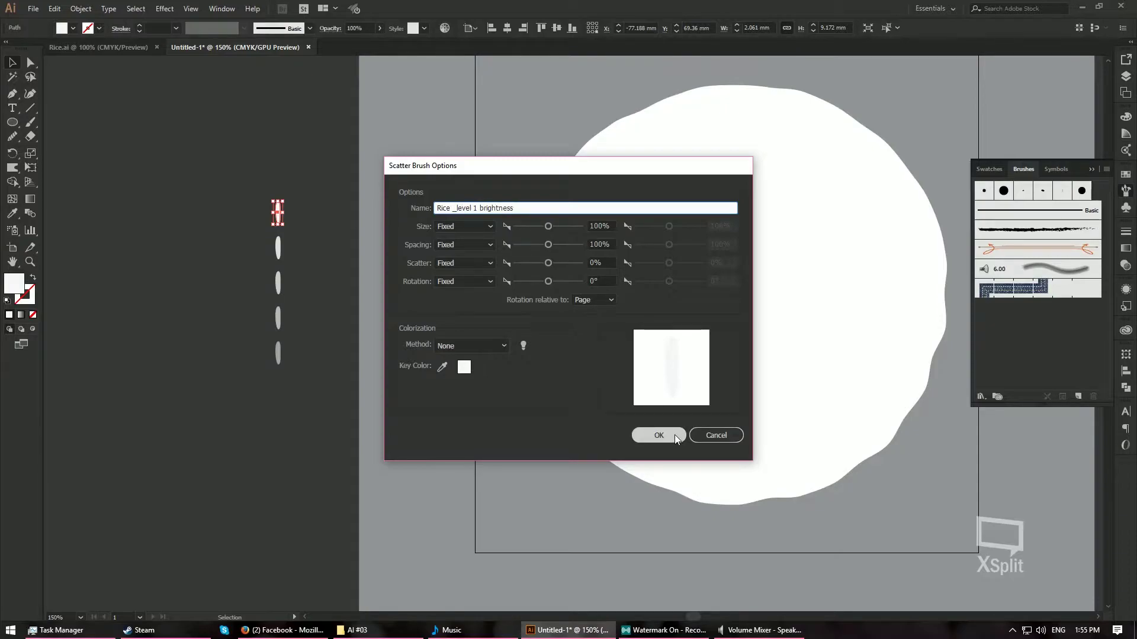
{"action": "left_click", "coordinate": [674, 434]}
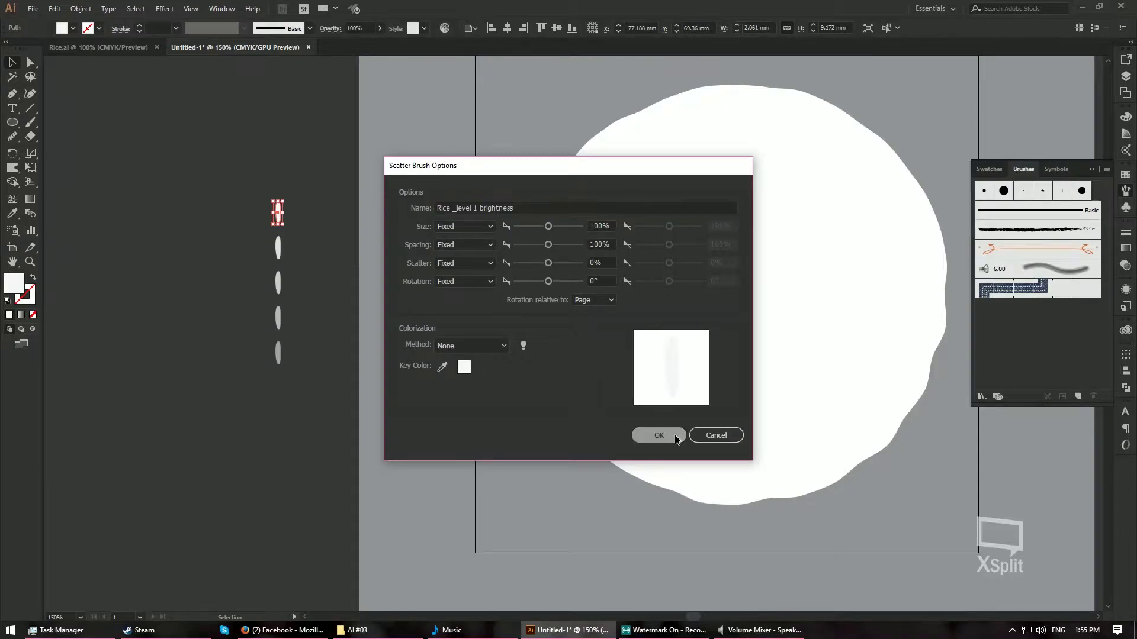
Create a scatter brush from the second grain, named "Rice _level 2 brightness".
{"action": "left_click", "coordinate": [1080, 396]}
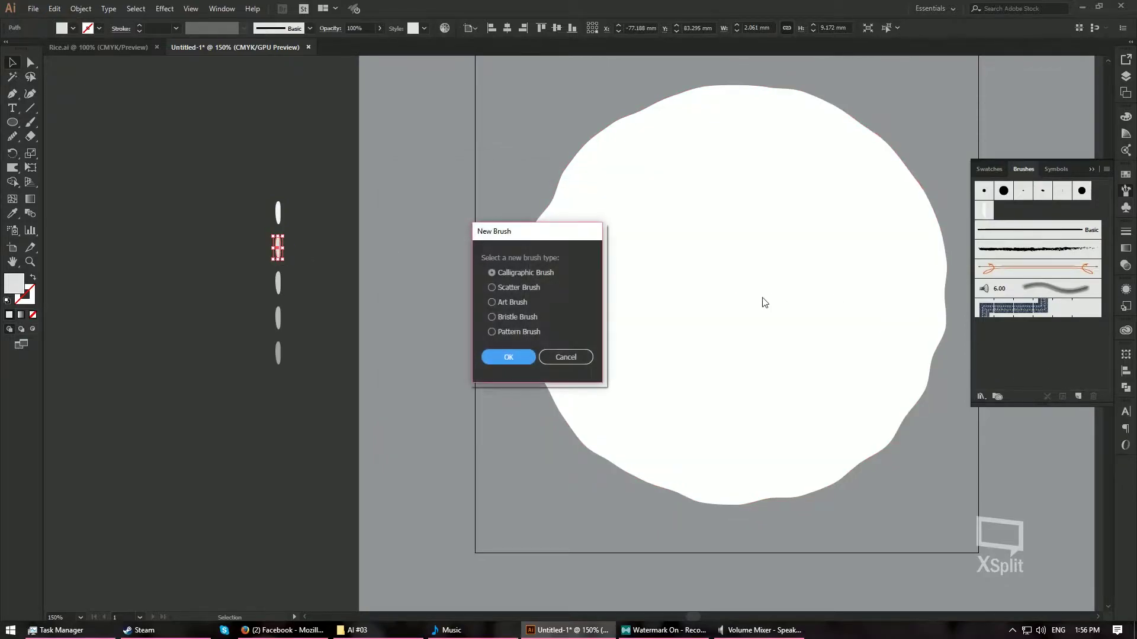
{"action": "left_click", "coordinate": [513, 289]}
{"action": "left_click", "coordinate": [508, 353]}
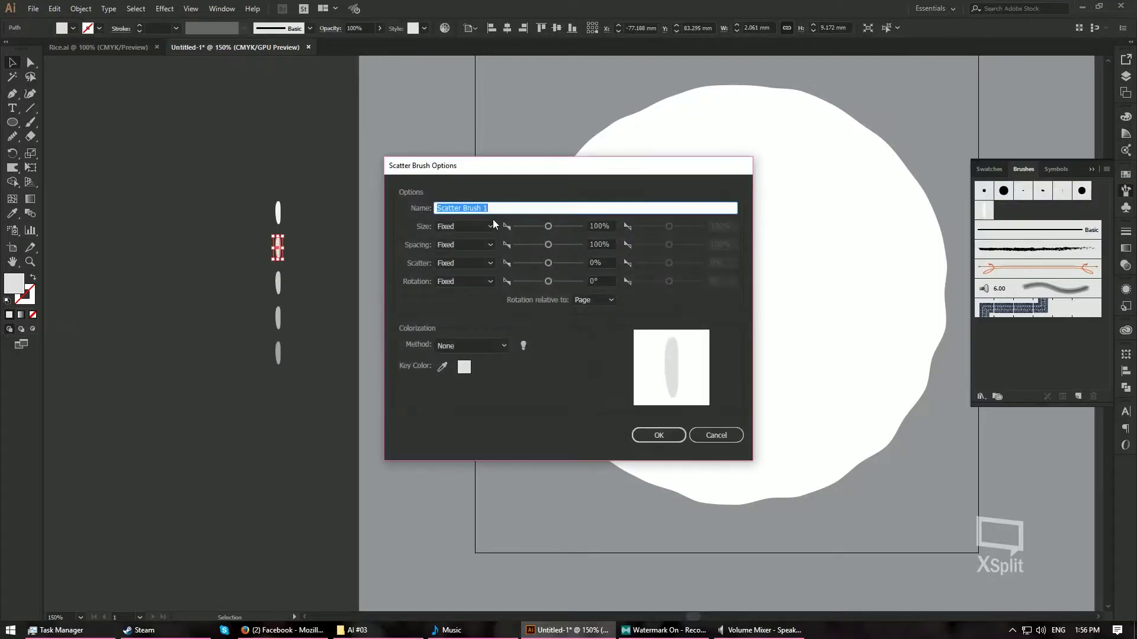
{"action": "type", "text": "Rice _level 2 brightness"}
{"action": "left_click", "coordinate": [640, 435]}
Create a scatter brush from the third grain, named "Rice _ level 3 brightness".
{"action": "left_click", "coordinate": [278, 282]}
{"action": "left_click", "coordinate": [1079, 397]}
{"action": "key", "text": "Down"}
{"action": "key", "text": "Return"}
{"action": "type", "text": "R"}
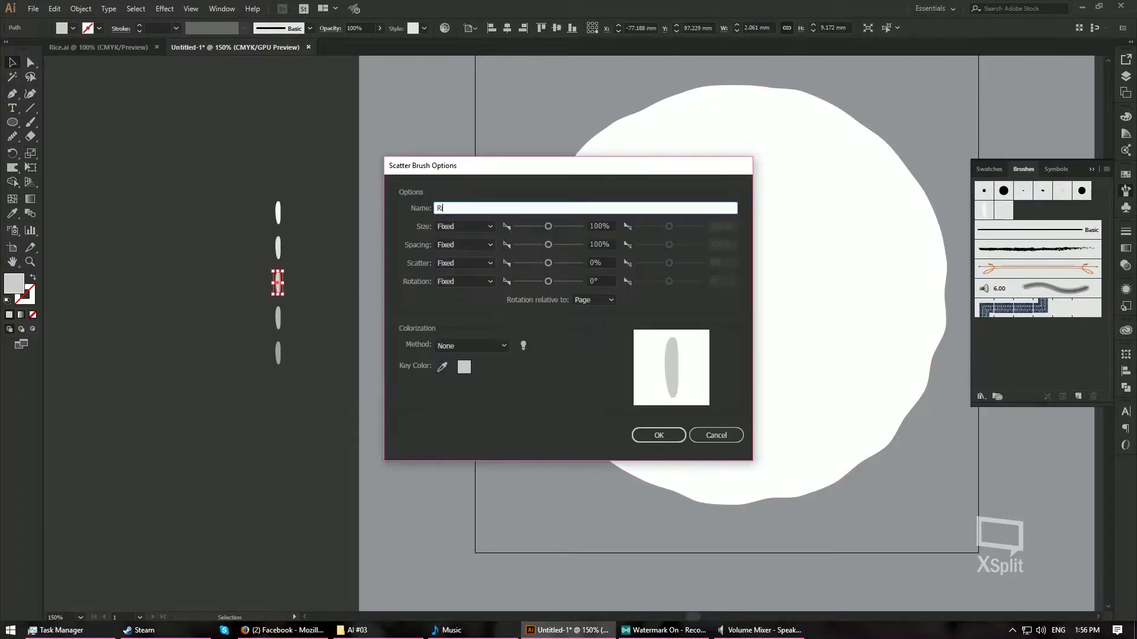
{"action": "type", "text": "ice _ level 3 brightness"}
{"action": "key", "text": "Return"}
Create a scatter brush from the fourth grain, named "Rice _level 4 brightnes".
{"action": "left_click", "coordinate": [277, 309]}
{"action": "left_click", "coordinate": [1079, 396]}
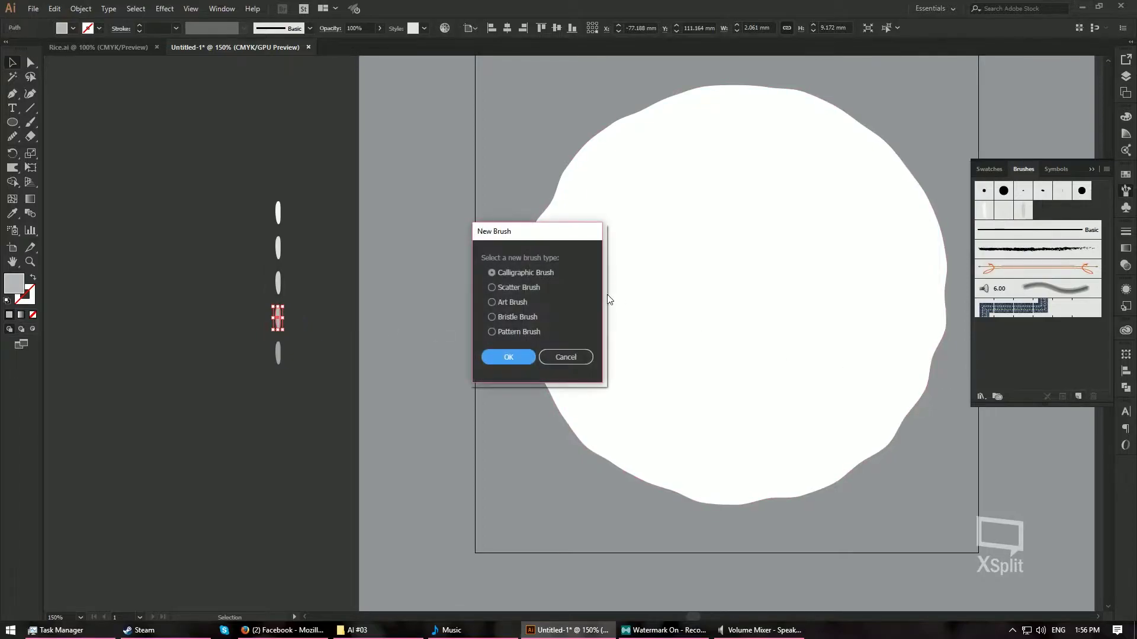
{"action": "left_click", "coordinate": [519, 288]}
{"action": "left_click", "coordinate": [508, 357]}
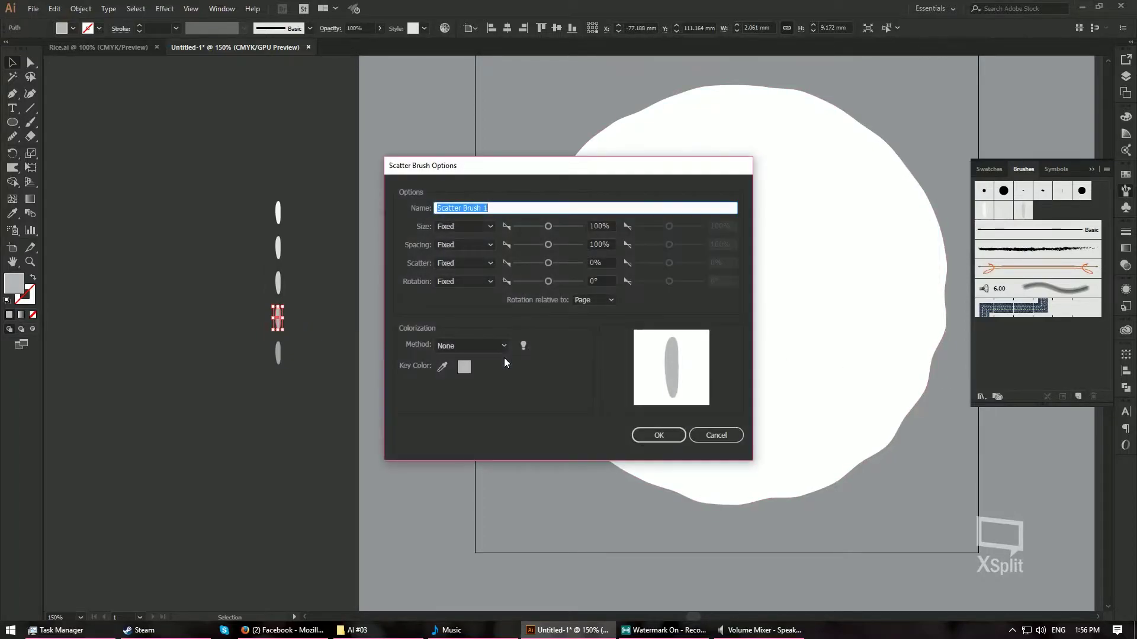
{"action": "type", "text": "Rice _level 4 brightnes"}
{"action": "key", "text": "Return"}
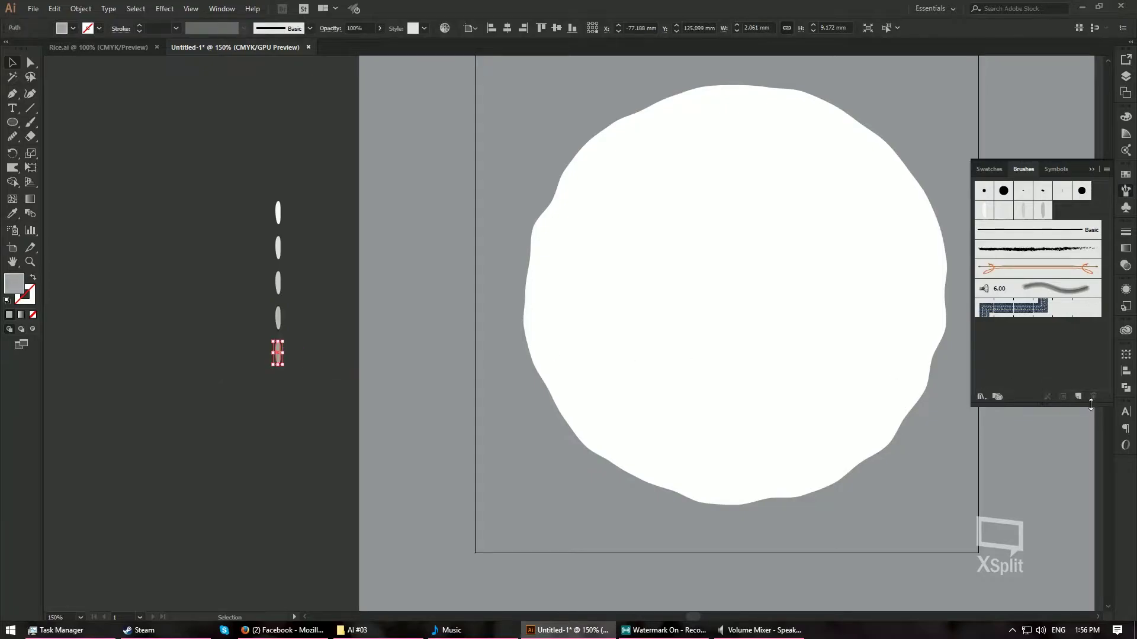
Create a scatter brush from the fifth, darkest grain, named "Rice _level 5 brush".
{"action": "left_click", "coordinate": [1078, 397]}
{"action": "left_click", "coordinate": [507, 287]}
{"action": "left_click", "coordinate": [508, 357]}
{"action": "type", "text": "Rice _leve"}
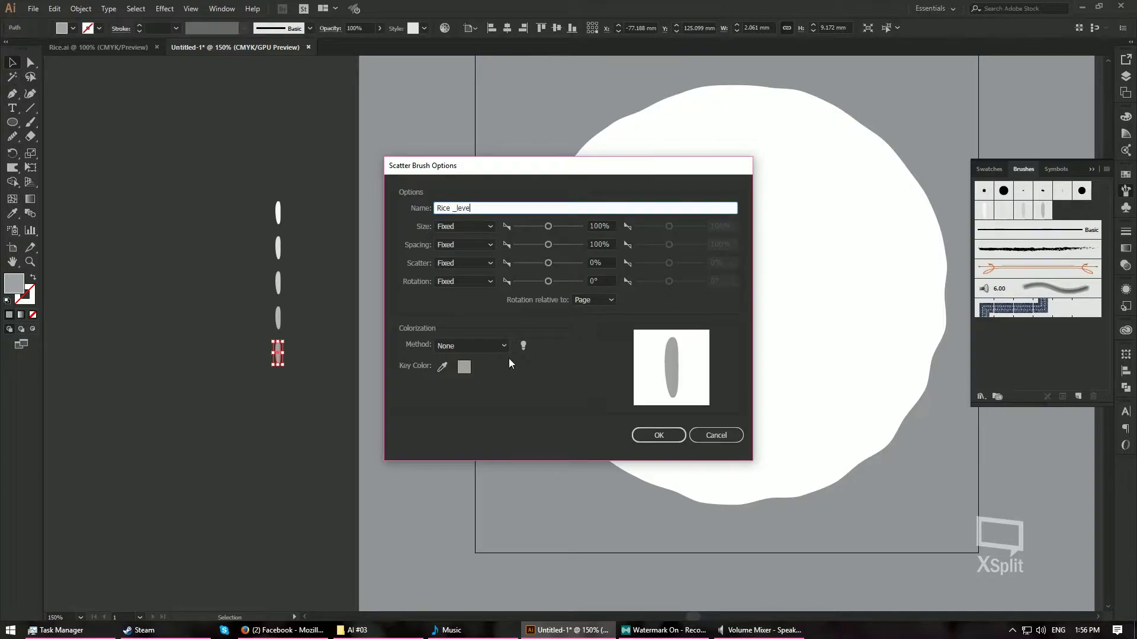
{"action": "type", "text": "l 5 brush"}
{"action": "key", "text": "Return"}
Try the level 1 rice brush as a stroke on the darkest grain and on the lightest grain.
{"action": "left_click", "coordinate": [984, 211]}
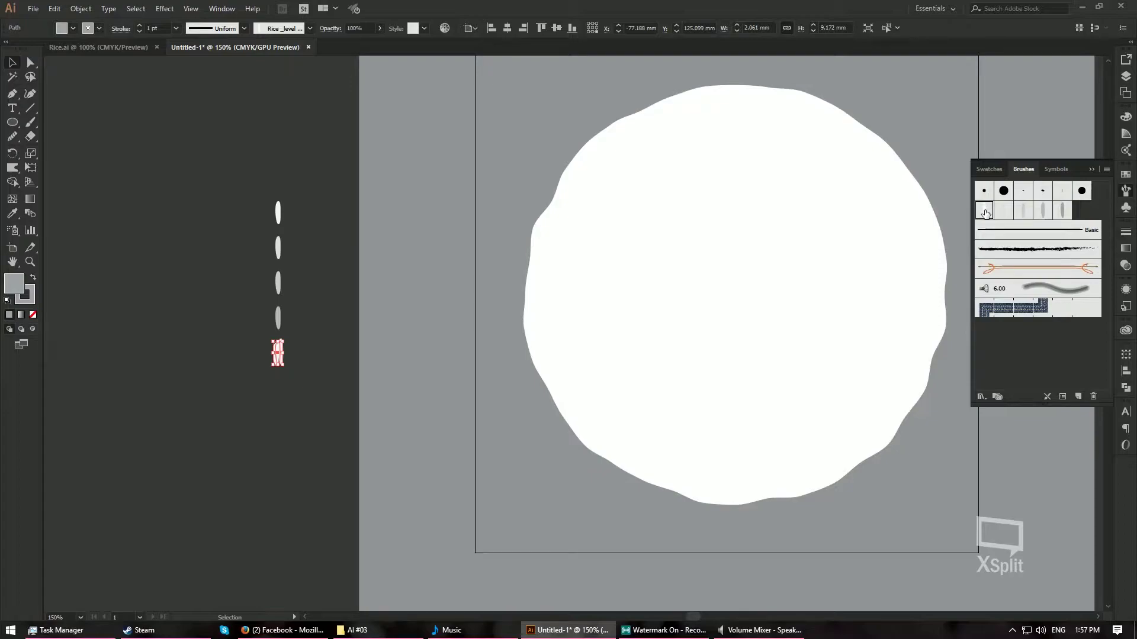
{"action": "key", "text": "ctrl+z"}
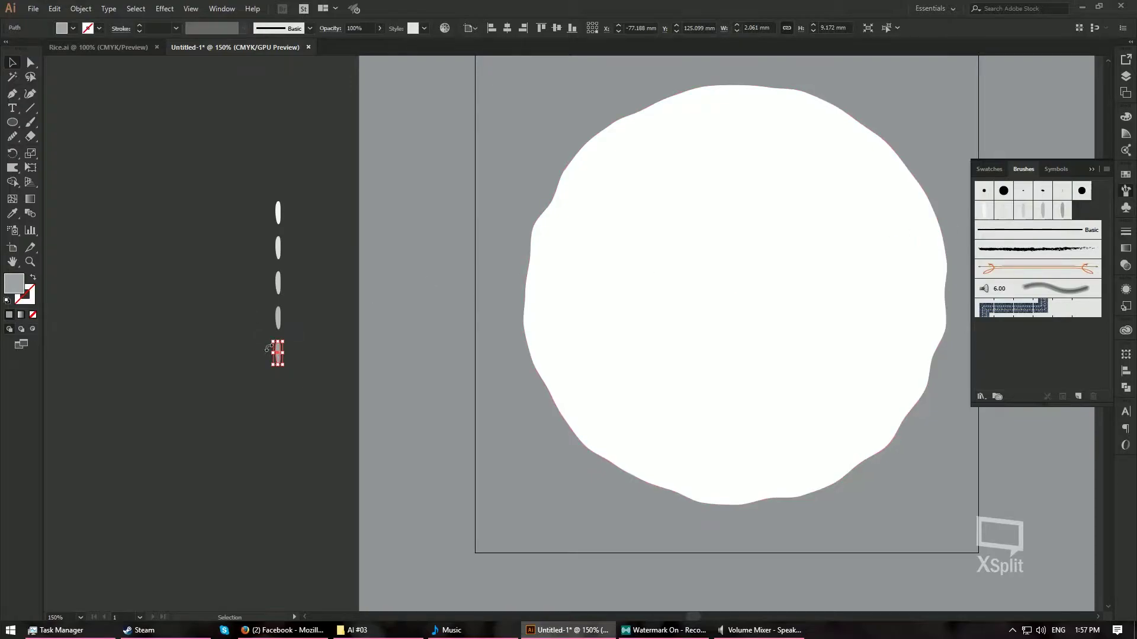
{"action": "mouse_move", "coordinate": [250, 183]}
{"action": "left_mouse_down"}
{"action": "mouse_move", "coordinate": [317, 310]}
{"action": "mouse_move", "coordinate": [322, 405]}
{"action": "left_mouse_up"}
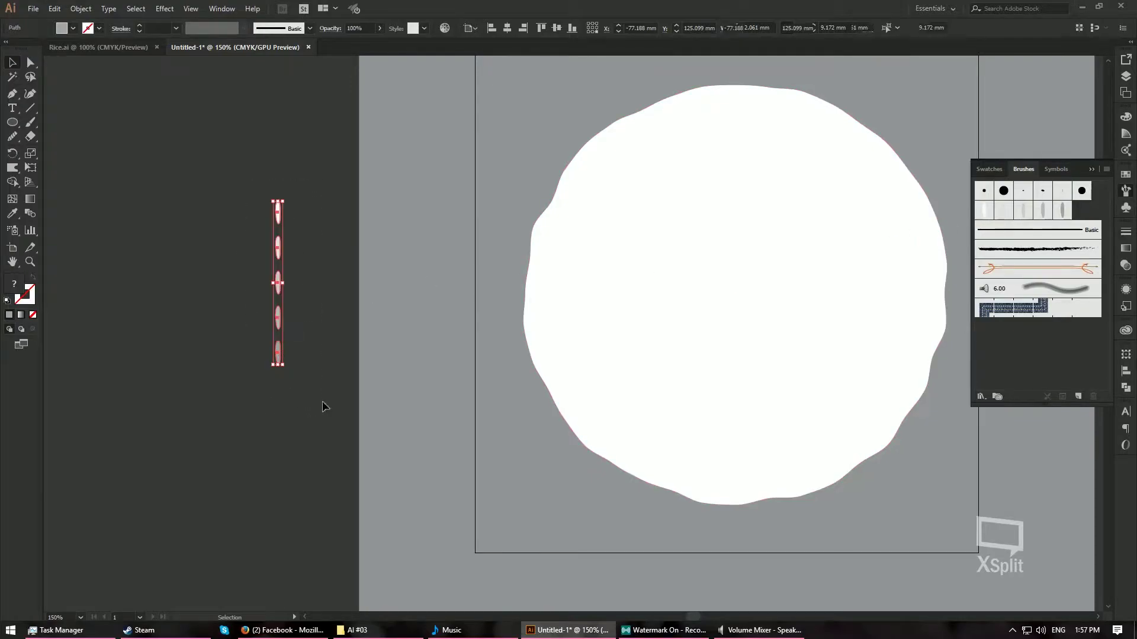
{"action": "left_click", "coordinate": [250, 190]}
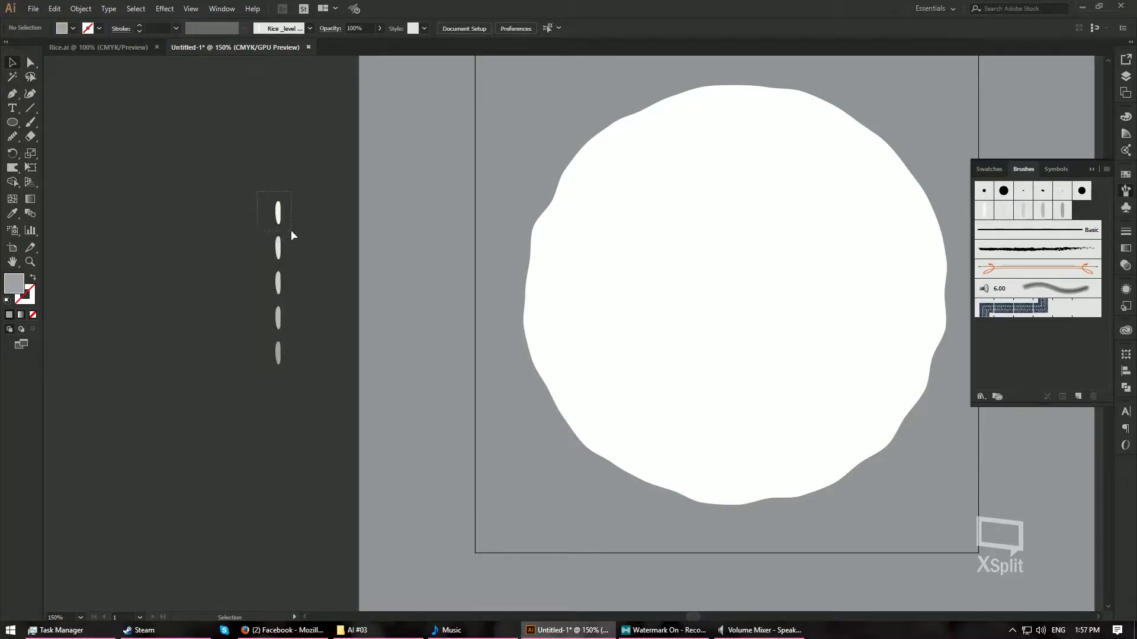
{"action": "left_click", "coordinate": [279, 218]}
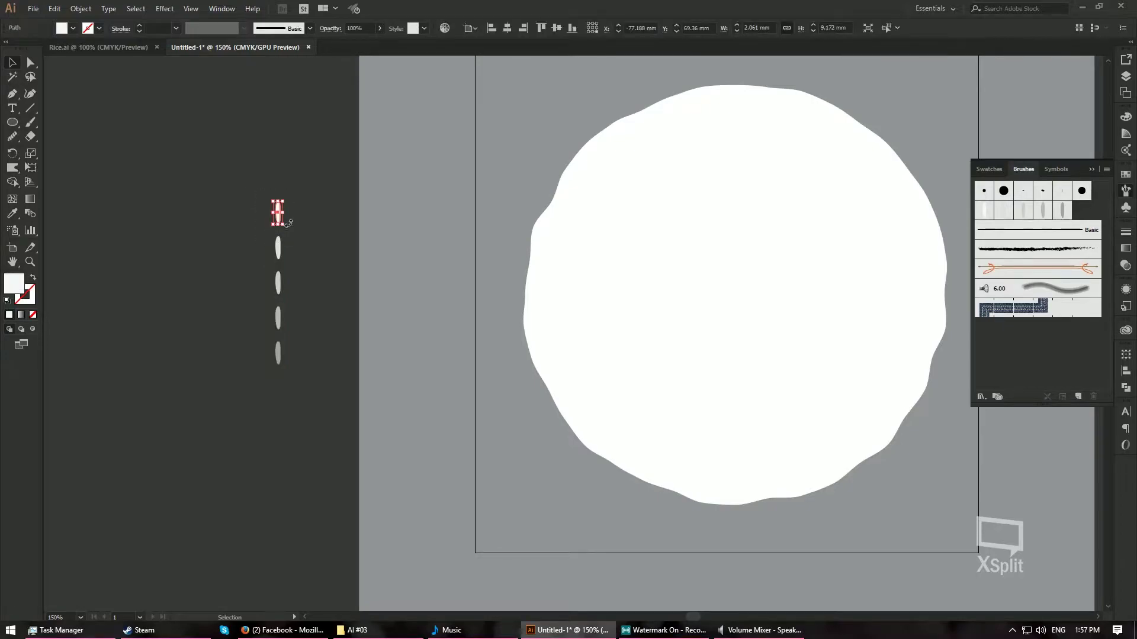
{"action": "left_click", "coordinate": [985, 211]}
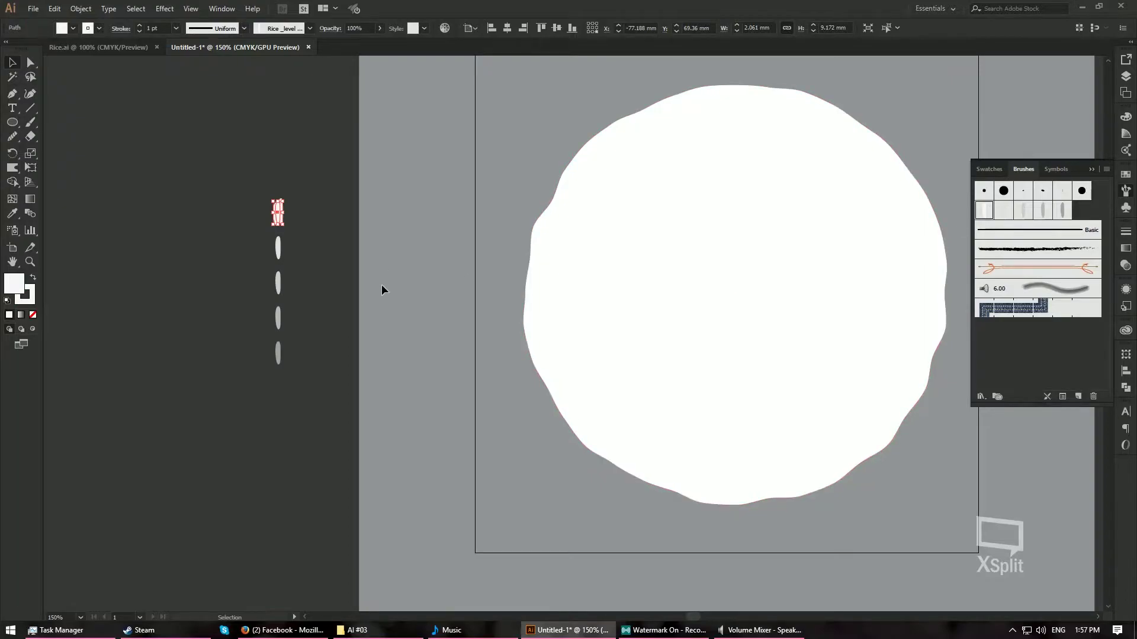
{"action": "left_click", "coordinate": [354, 282]}
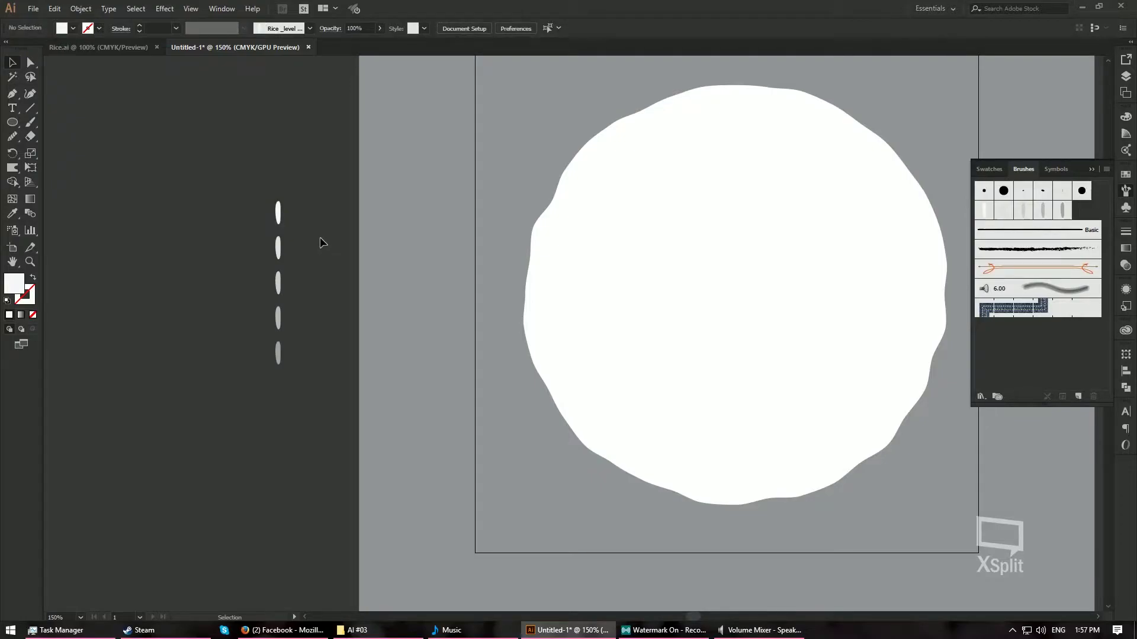
Edit the level 1 rice brush so its size, spacing, scatter and rotation are all Random.
{"action": "double_click", "coordinate": [986, 212]}
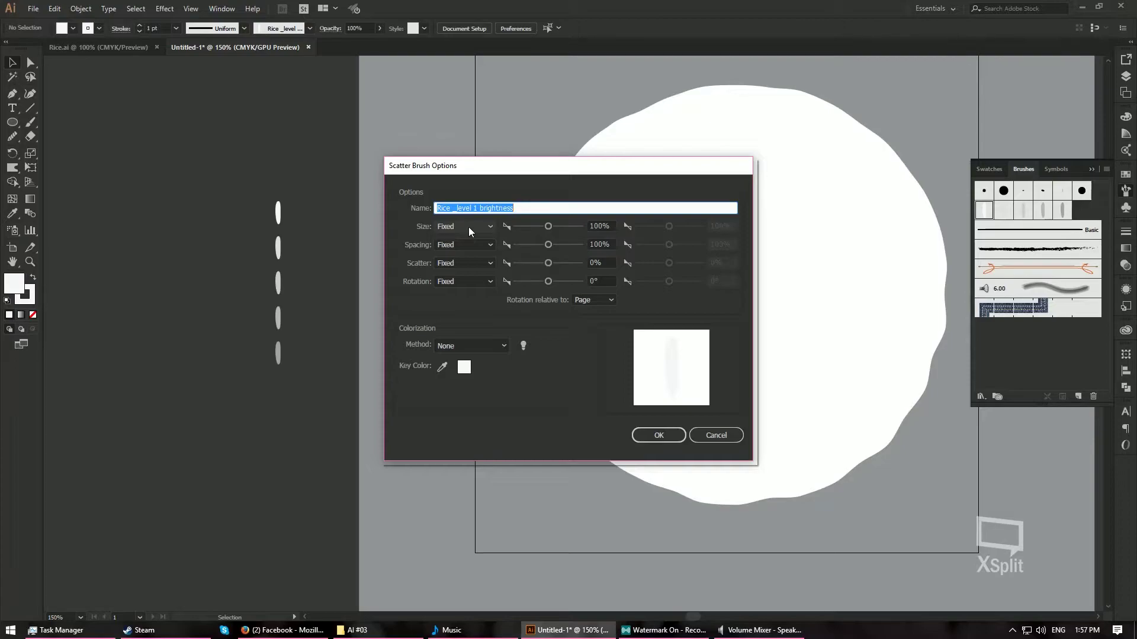
{"action": "left_click", "coordinate": [468, 227]}
{"action": "left_click", "coordinate": [470, 253]}
{"action": "left_click", "coordinate": [470, 251]}
{"action": "left_click", "coordinate": [464, 271]}
{"action": "left_click", "coordinate": [456, 281]}
{"action": "left_click", "coordinate": [479, 270]}
Set the level 1 rice brush's minimum size to 80% and its minimum spacing to 50%.
{"action": "left_click", "coordinate": [575, 226]}
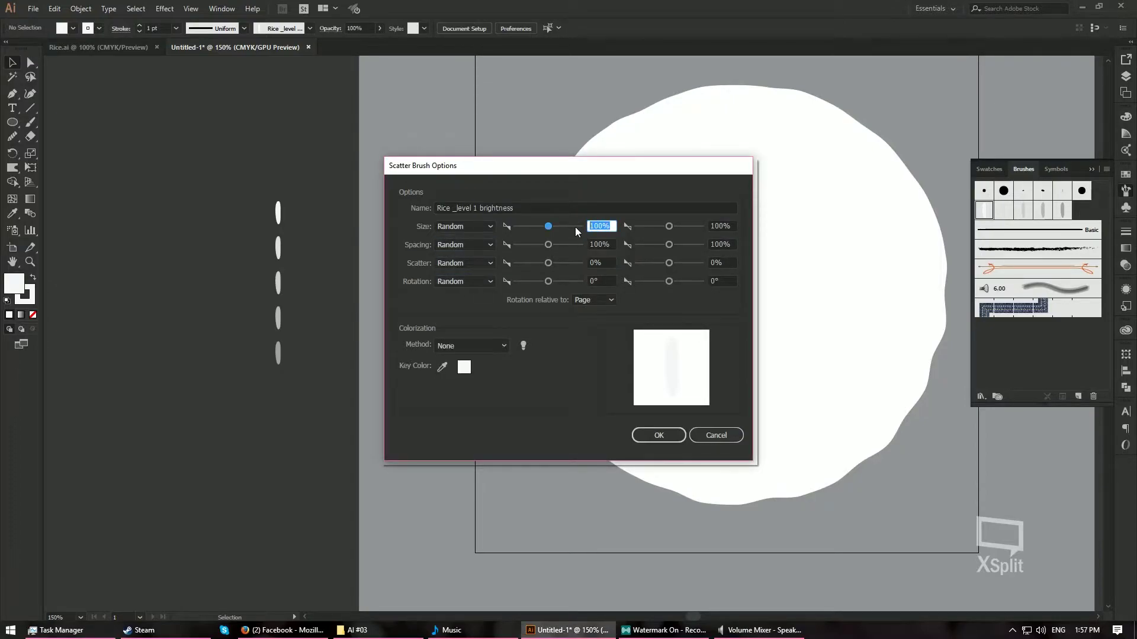
{"action": "key", "text": "Tab"}
{"action": "left_click", "coordinate": [581, 225]}
{"action": "type", "text": "80"}
{"action": "key", "text": "Tab"}
{"action": "key", "text": "Tab"}
{"action": "key", "text": "Tab"}
{"action": "type", "text": "50"}
{"action": "key", "text": "Tab"}
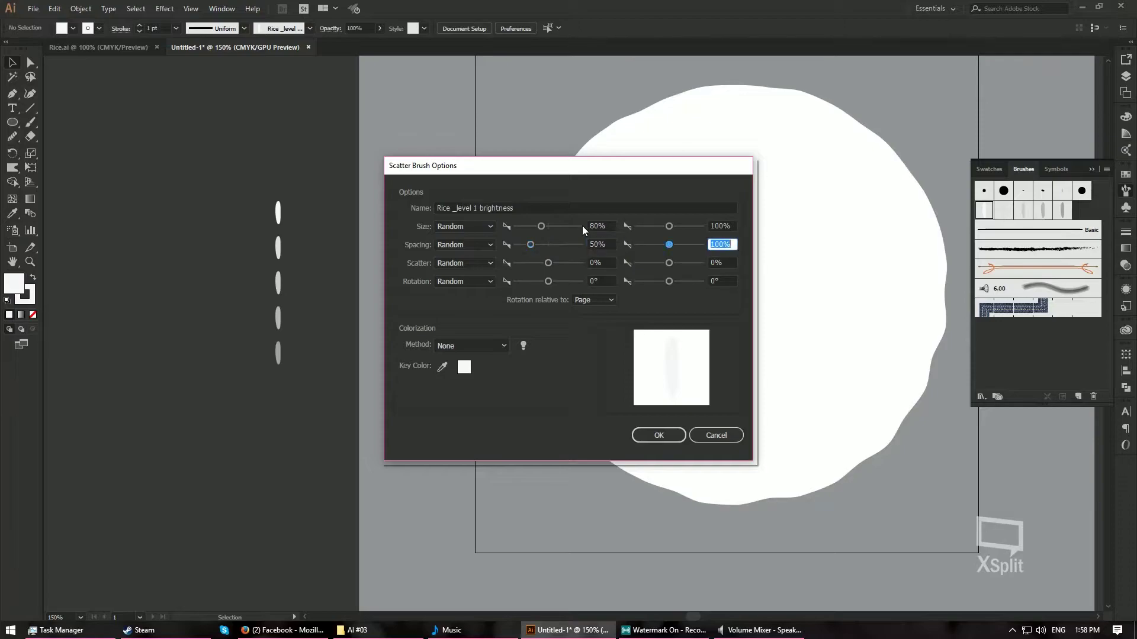
{"action": "key", "text": "Tab"}
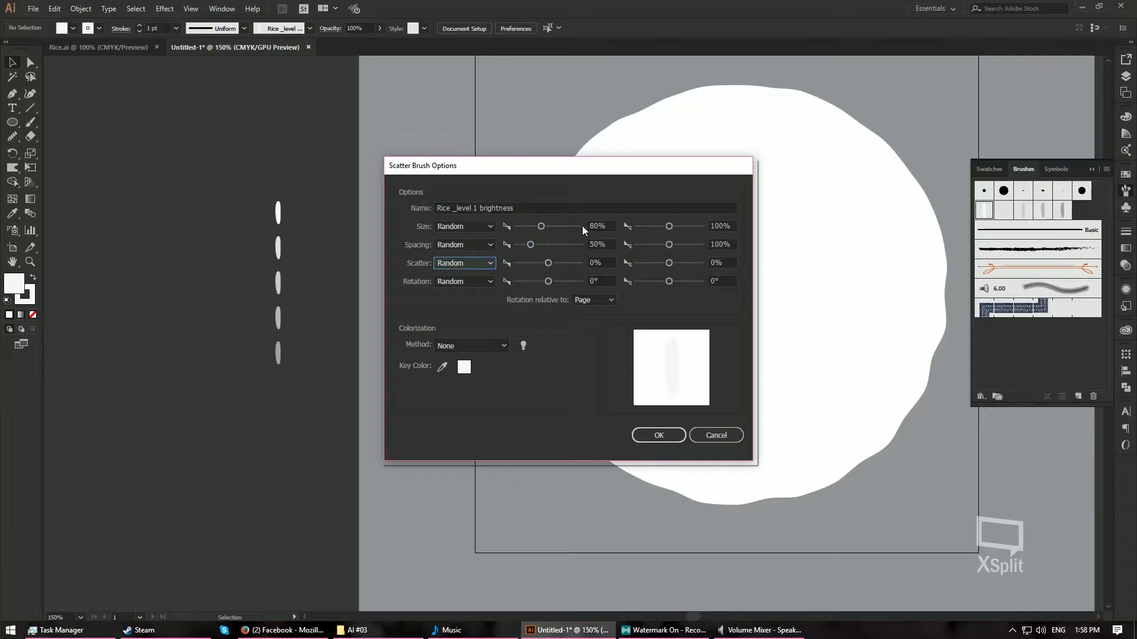
Set the level 1 rice brush's random scatter range from -150% to 120%.
{"action": "key", "text": "Tab"}
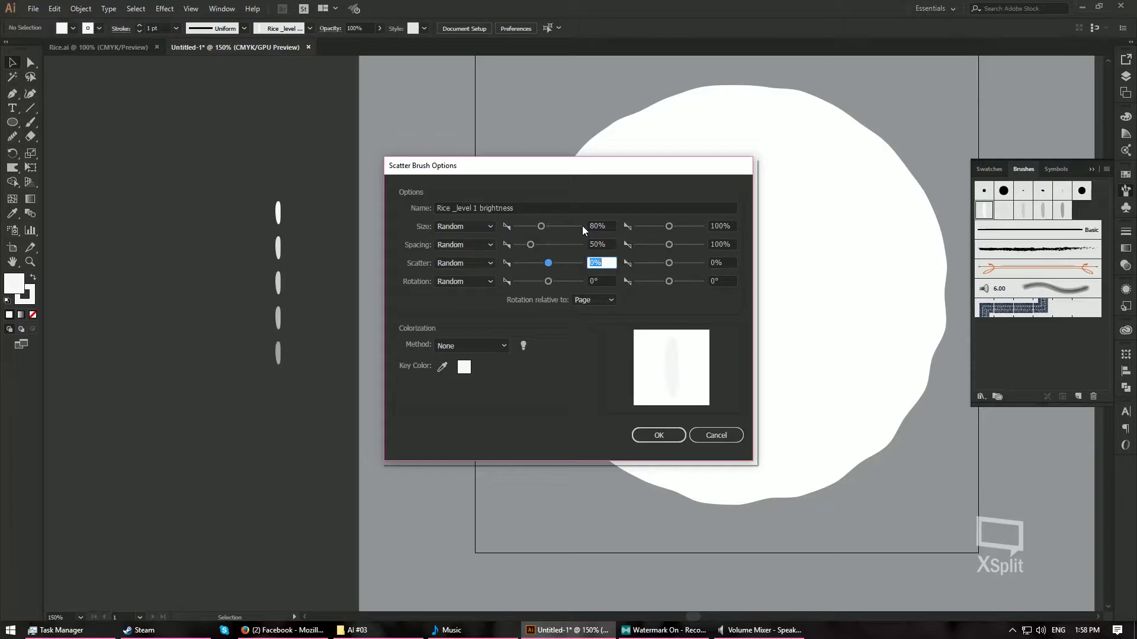
{"action": "type", "text": "-150"}
{"action": "key", "text": "Tab"}
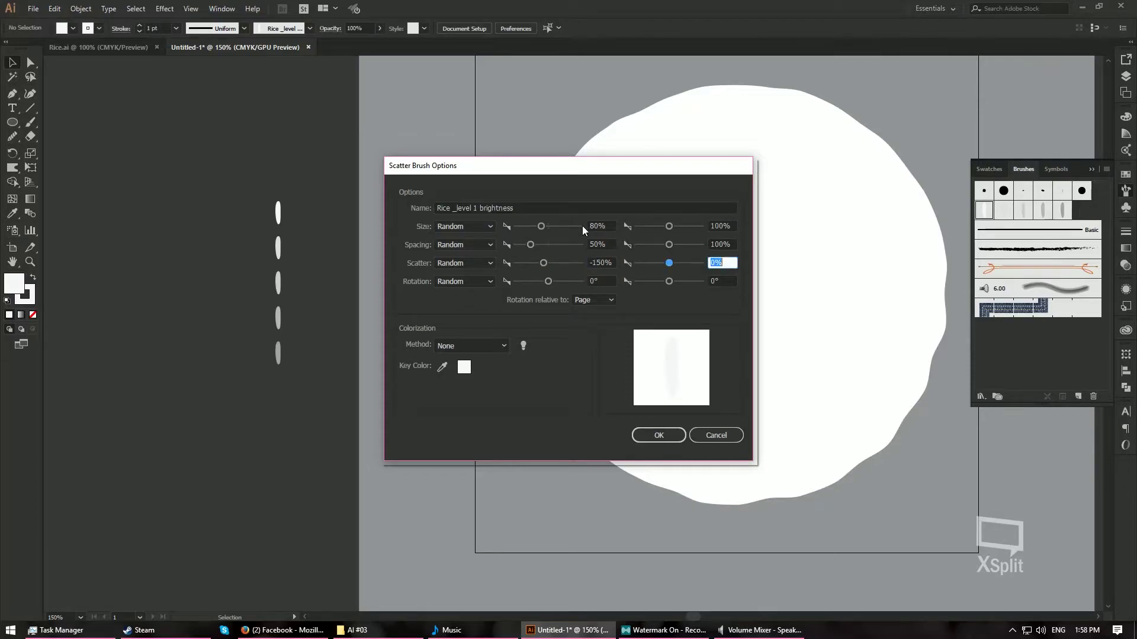
{"action": "type", "text": "120"}
{"action": "key", "text": "Tab"}
Set the level 1 rice brush's random rotation range from -180° to 180° and apply the brush options.
{"action": "key", "text": "Tab"}
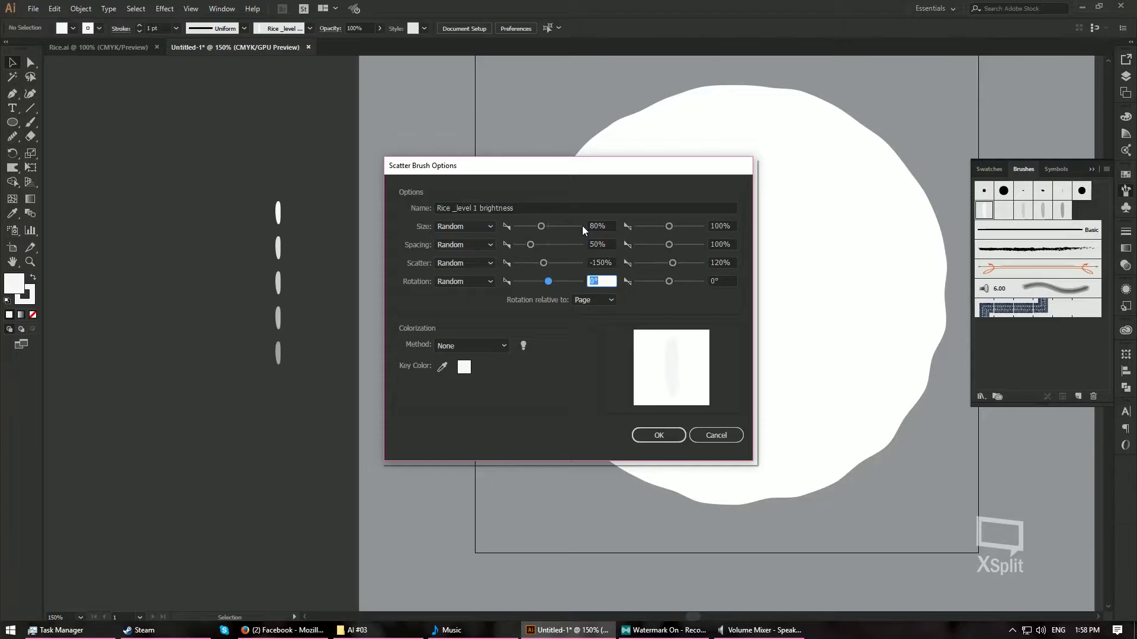
{"action": "type", "text": "-180"}
{"action": "key", "text": "Tab"}
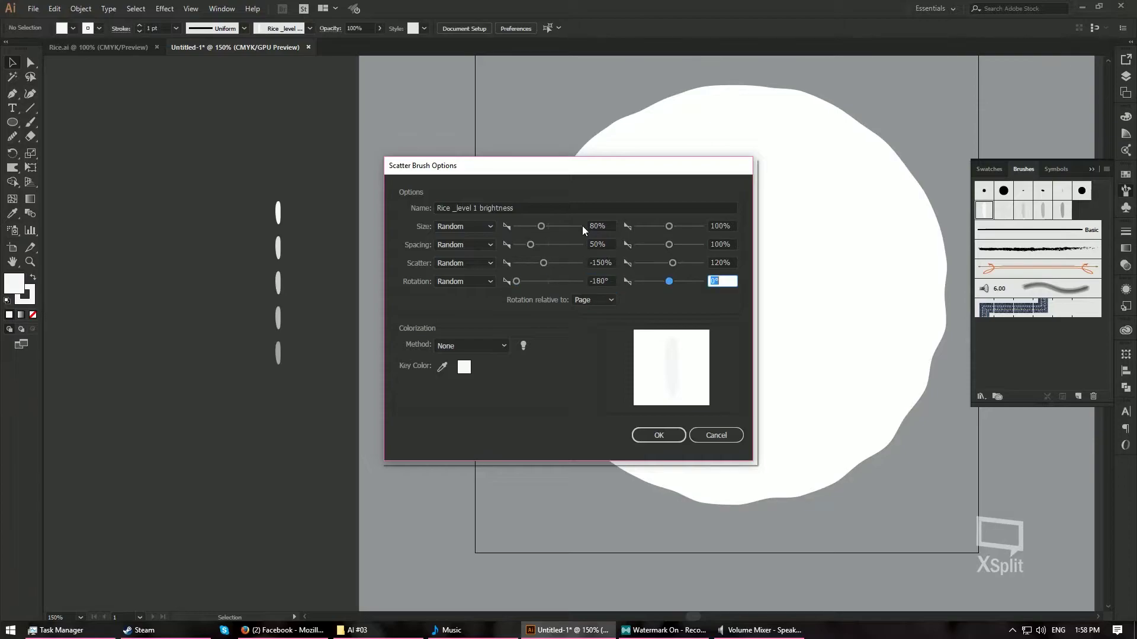
{"action": "type", "text": "180"}
{"action": "left_click", "coordinate": [645, 435]}
Edit the level 2 rice brush with Random size and spacing, setting minimum size to 80% and minimum spacing to 50%.
{"action": "double_click", "coordinate": [1004, 210]}
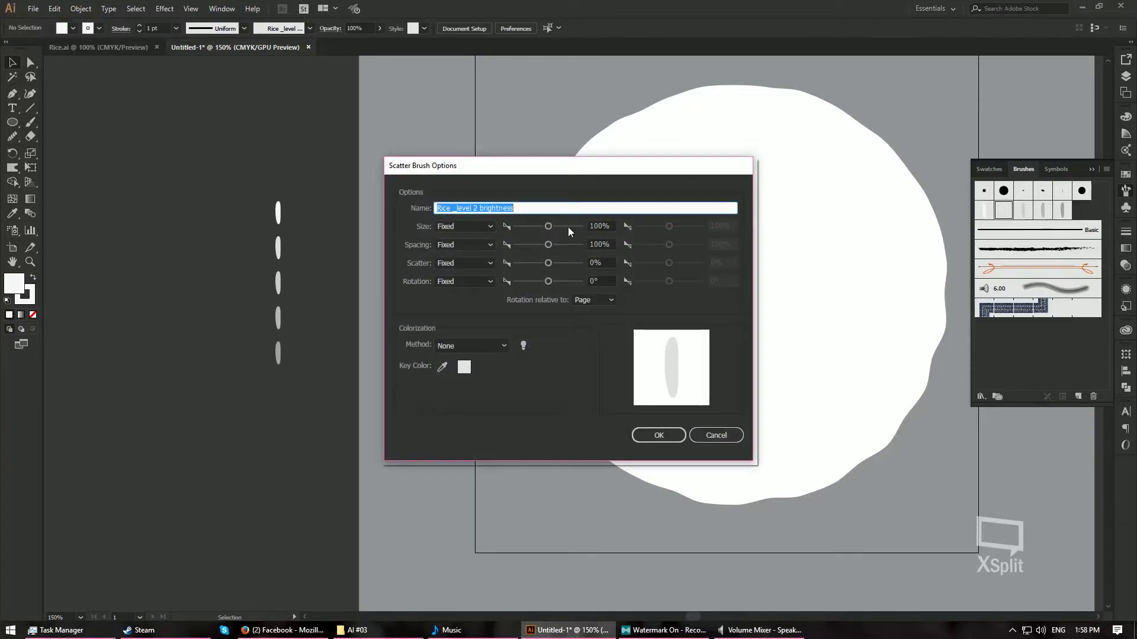
{"action": "left_click", "coordinate": [474, 228]}
{"action": "key", "text": "Down"}
{"action": "key", "text": "Return"}
{"action": "key", "text": "Tab"}
{"action": "type", "text": "80"}
{"action": "key", "text": "Tab"}
{"action": "key", "text": "Down"}
{"action": "key", "text": "Tab"}
{"action": "type", "text": "50"}
Give the level 2 rice brush Random scatter from -150% to 120% and Random rotation from -180° to 180°.
{"action": "key", "text": "Tab"}
{"action": "key", "text": "Tab"}
{"action": "key", "text": "Down"}
{"action": "key", "text": "Tab"}
{"action": "type", "text": "-150"}
{"action": "key", "text": "Tab"}
{"action": "type", "text": "120"}
{"action": "key", "text": "Tab"}
{"action": "key", "text": "Down"}
{"action": "key", "text": "Tab"}
{"action": "type", "text": "-180"}
{"action": "key", "text": "Tab"}
{"action": "type", "text": "180"}
{"action": "left_click", "coordinate": [657, 435]}
Edit the level 3 rice brush with Random size and spacing, setting minimum size to 80% and minimum spacing to 50%.
{"action": "double_click", "coordinate": [1023, 210]}
{"action": "left_click", "coordinate": [474, 227]}
{"action": "left_click", "coordinate": [474, 227]}
{"action": "left_click", "coordinate": [473, 226]}
{"action": "key", "text": "Down"}
{"action": "key", "text": "Return"}
{"action": "key", "text": "Tab"}
{"action": "type", "text": "80"}
{"action": "key", "text": "Tab"}
{"action": "key", "text": "Down"}
{"action": "key", "text": "Tab"}
{"action": "type", "text": "50"}
Give the level 3 rice brush Random scatter from -150% to 120% and Random rotation from -180° to 180°.
{"action": "key", "text": "Tab"}
{"action": "key", "text": "Tab"}
{"action": "key", "text": "Down"}
{"action": "key", "text": "Tab"}
{"action": "type", "text": "-150"}
{"action": "key", "text": "Tab"}
{"action": "type", "text": "120"}
{"action": "key", "text": "Tab"}
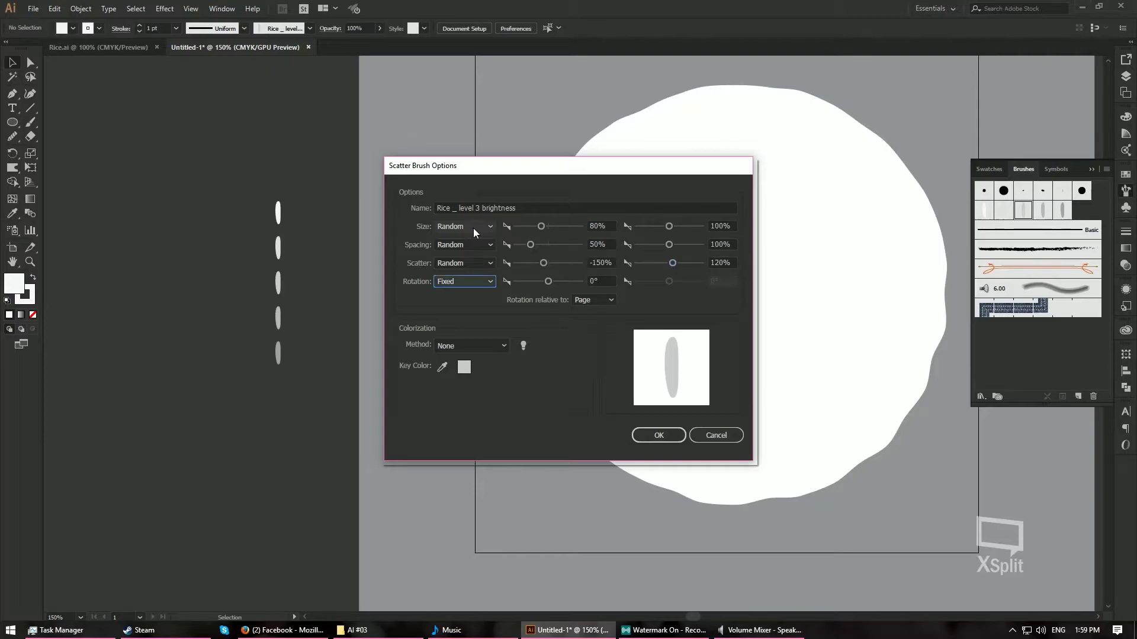
{"action": "key", "text": "Down"}
{"action": "key", "text": "Tab"}
{"action": "type", "text": "-180"}
{"action": "key", "text": "Tab"}
{"action": "type", "text": "180"}
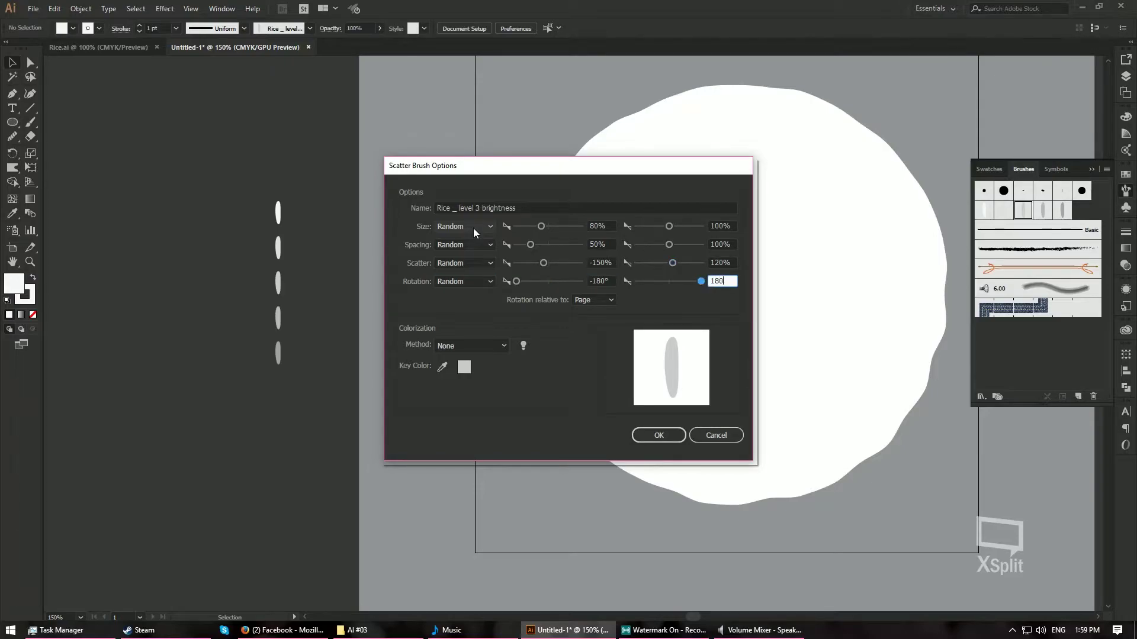
{"action": "key", "text": "Return"}
Edit the level 4 rice brush with Random size and spacing, setting minimum size to 80% and minimum spacing to 50%.
{"action": "double_click", "coordinate": [1036, 212]}
{"action": "left_click", "coordinate": [475, 227]}
{"action": "left_click", "coordinate": [468, 242]}
{"action": "key", "text": "Tab"}
{"action": "type", "text": "80"}
{"action": "key", "text": "Tab"}
{"action": "key", "text": "Tab"}
{"action": "key", "text": "Down"}
{"action": "key", "text": "Tab"}
{"action": "type", "text": "50"}
Give the level 4 rice brush Random scatter from -150% to 120% and Random rotation from -180° to 180°.
{"action": "key", "text": "Tab"}
{"action": "key", "text": "Tab"}
{"action": "key", "text": "Down"}
{"action": "key", "text": "Tab"}
{"action": "type", "text": "-150"}
{"action": "key", "text": "Tab"}
{"action": "type", "text": "120"}
{"action": "key", "text": "Tab"}
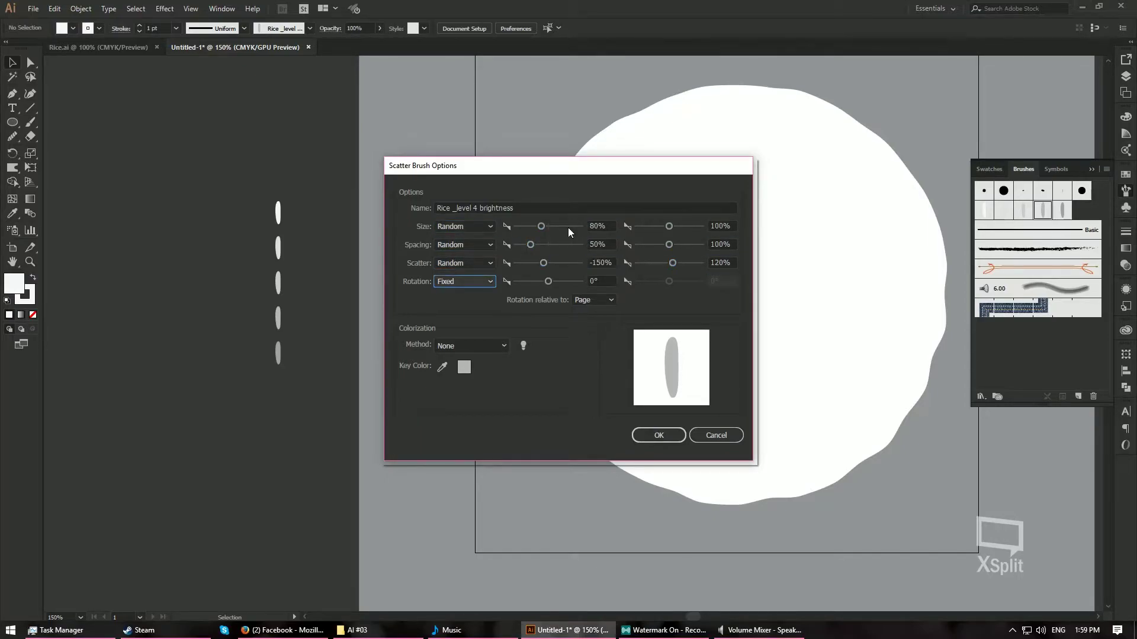
{"action": "key", "text": "Down"}
{"action": "key", "text": "Tab"}
{"action": "type", "text": "-180"}
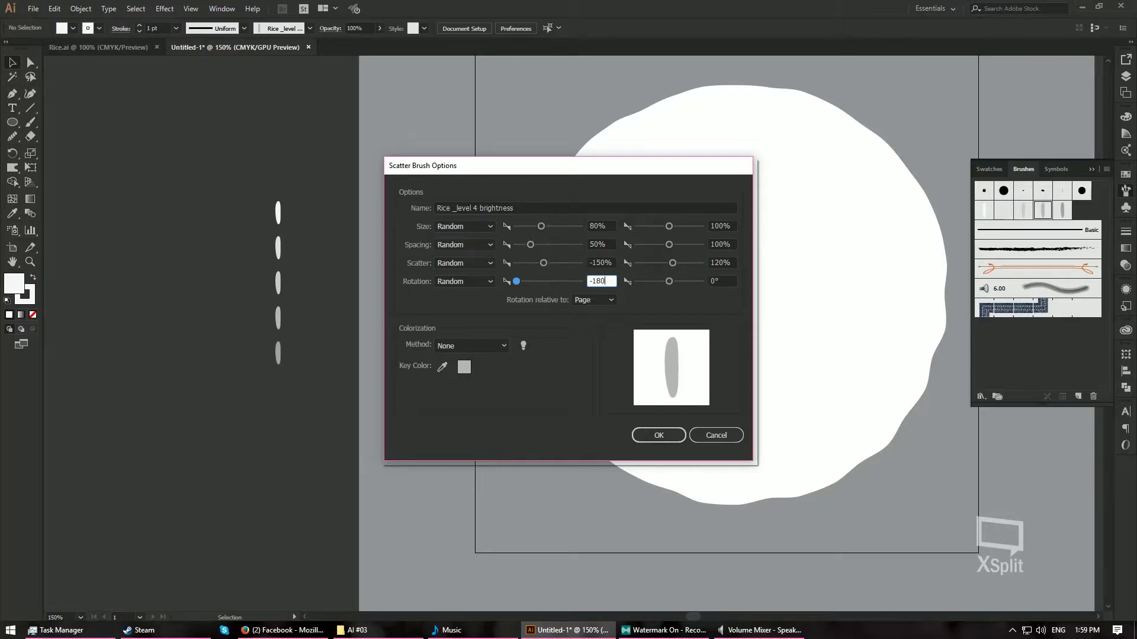
{"action": "key", "text": "Tab"}
{"action": "type", "text": "180"}
{"action": "key", "text": "Return"}
Edit the level 5 rice brush with Random size and spacing, setting minimum size to 80% and minimum spacing to 50%.
{"action": "double_click", "coordinate": [1062, 210]}
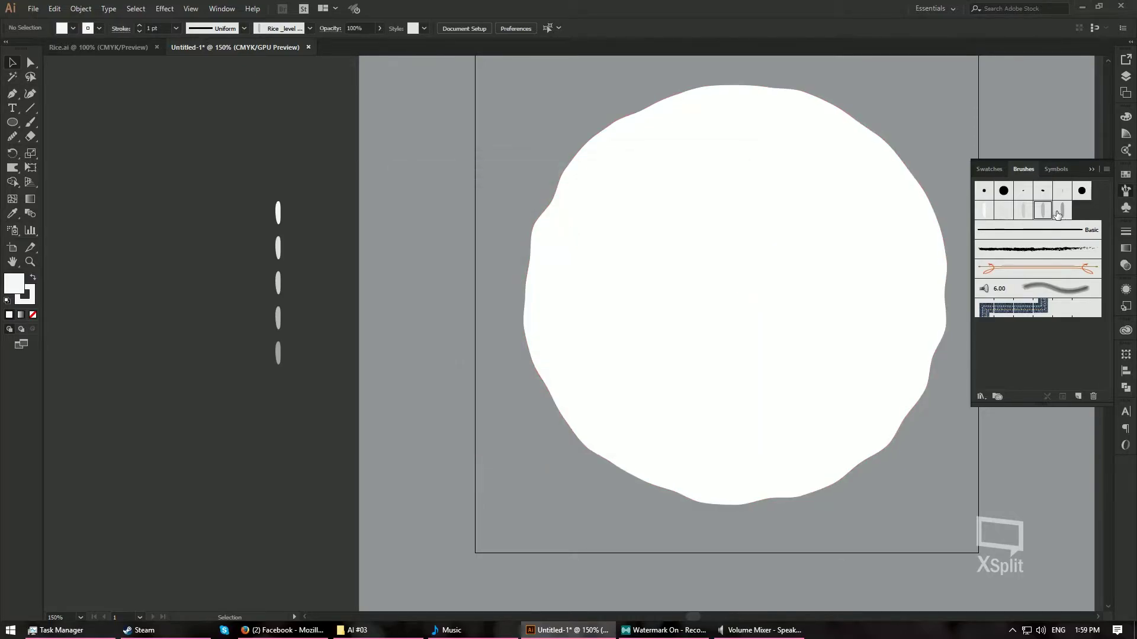
{"action": "left_click", "coordinate": [460, 226]}
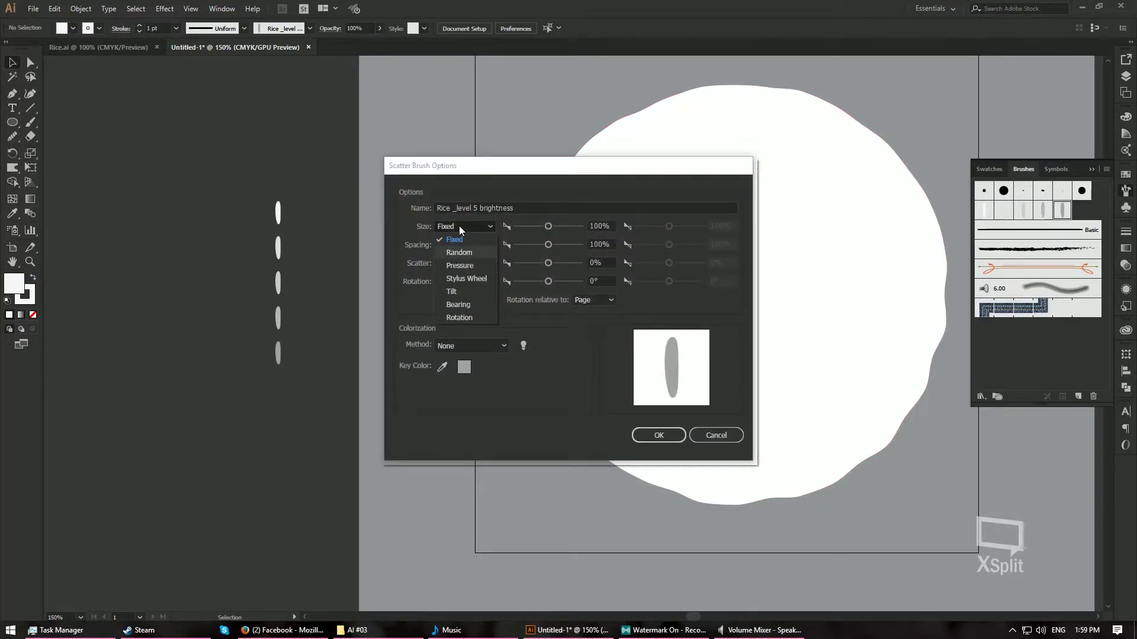
{"action": "left_click", "coordinate": [478, 252]}
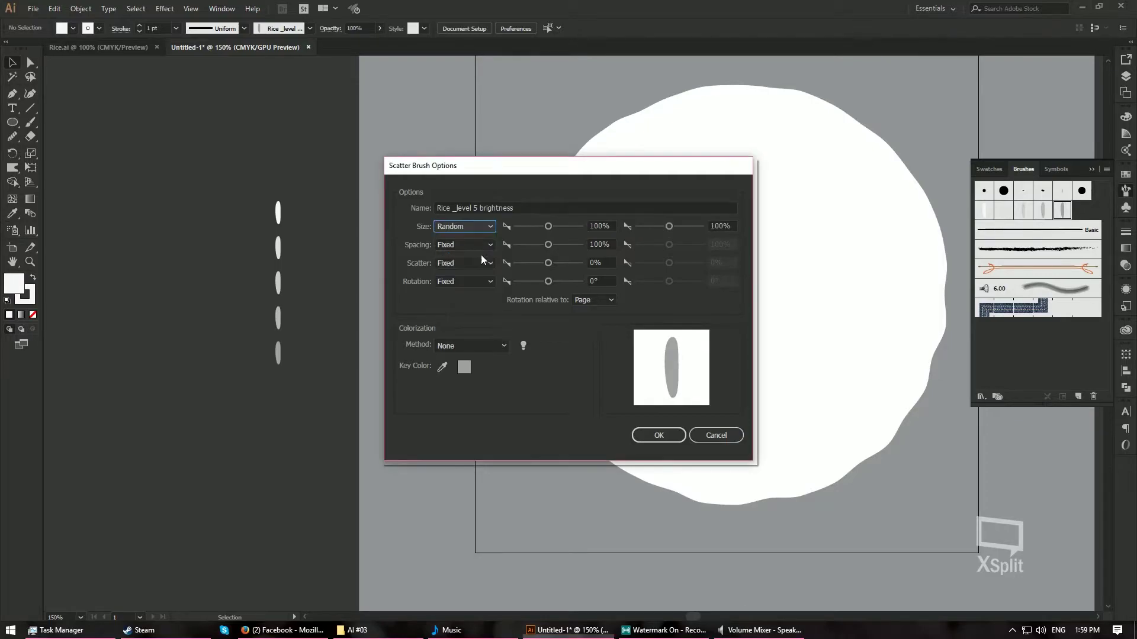
{"action": "left_click", "coordinate": [599, 226]}
{"action": "type", "text": "80"}
{"action": "key", "text": "Tab"}
{"action": "key", "text": "Tab"}
{"action": "key", "text": "Down"}
{"action": "key", "text": "Tab"}
{"action": "type", "text": "50"}
Give the level 5 rice brush Random scatter from -150% to 120% and Random rotation from -180° to 180°.
{"action": "key", "text": "Tab"}
{"action": "key", "text": "Tab"}
{"action": "key", "text": "Down"}
{"action": "key", "text": "Tab"}
{"action": "type", "text": "-150"}
{"action": "key", "text": "Tab"}
{"action": "type", "text": "120"}
{"action": "key", "text": "Tab"}
{"action": "key", "text": "Tab"}
{"action": "key", "text": "Down"}
{"action": "key", "text": "Tab"}
{"action": "type", "text": "-180"}
{"action": "key", "text": "Tab"}
{"action": "type", "text": "180"}
{"action": "left_click", "coordinate": [645, 434]}
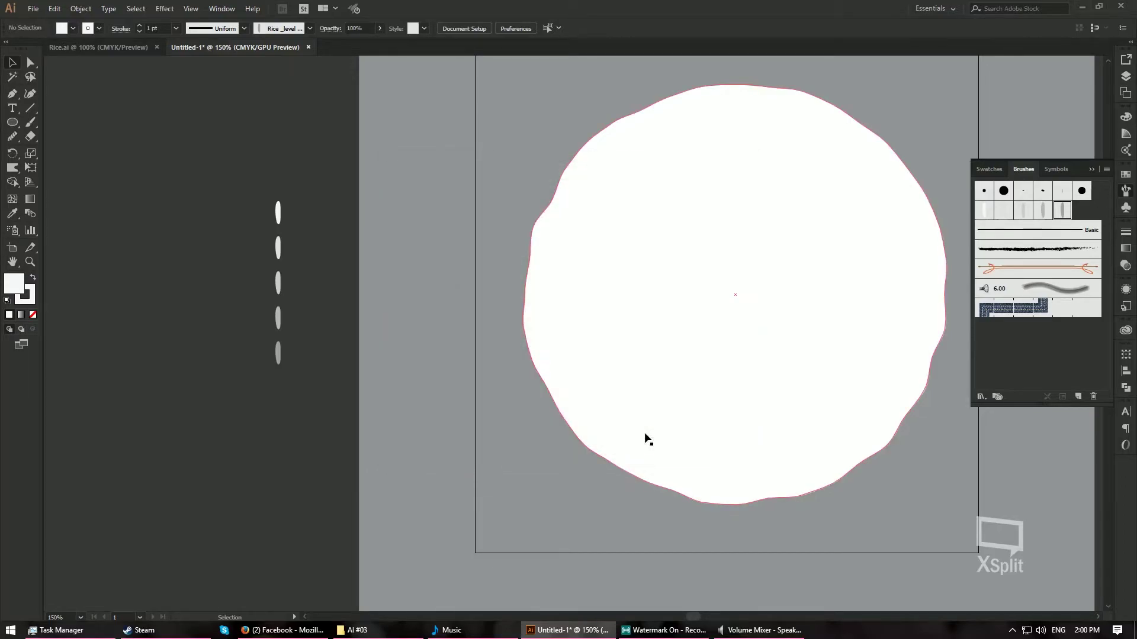
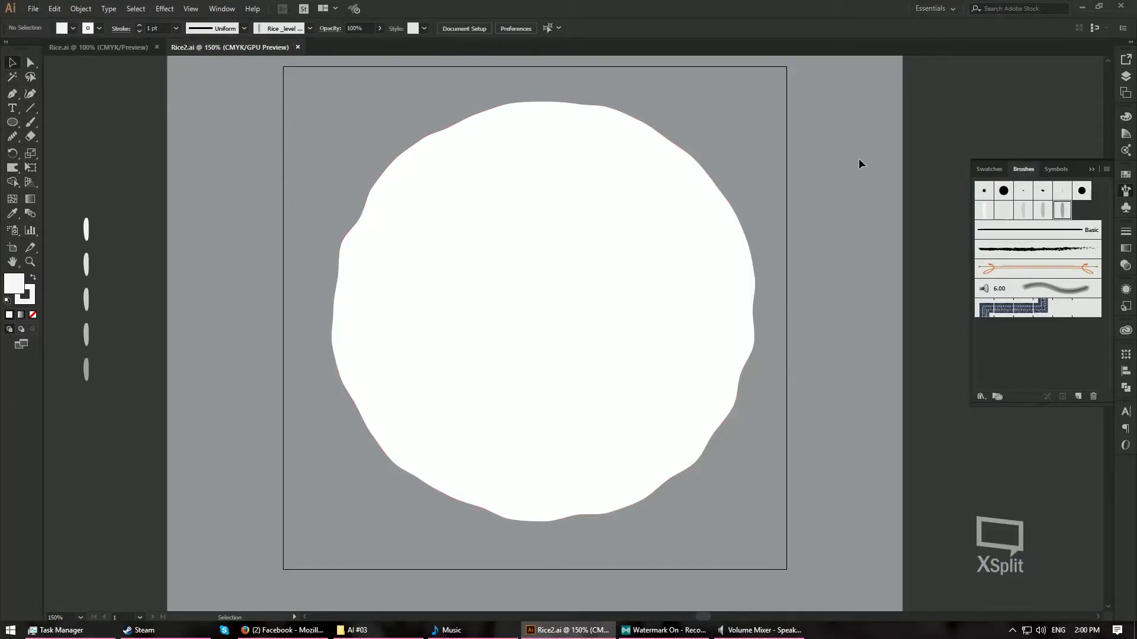
Lock the wavy white shape's layer under the name "base" and add a new layer named "rice" above it.
{"action": "left_click", "coordinate": [1126, 79]}
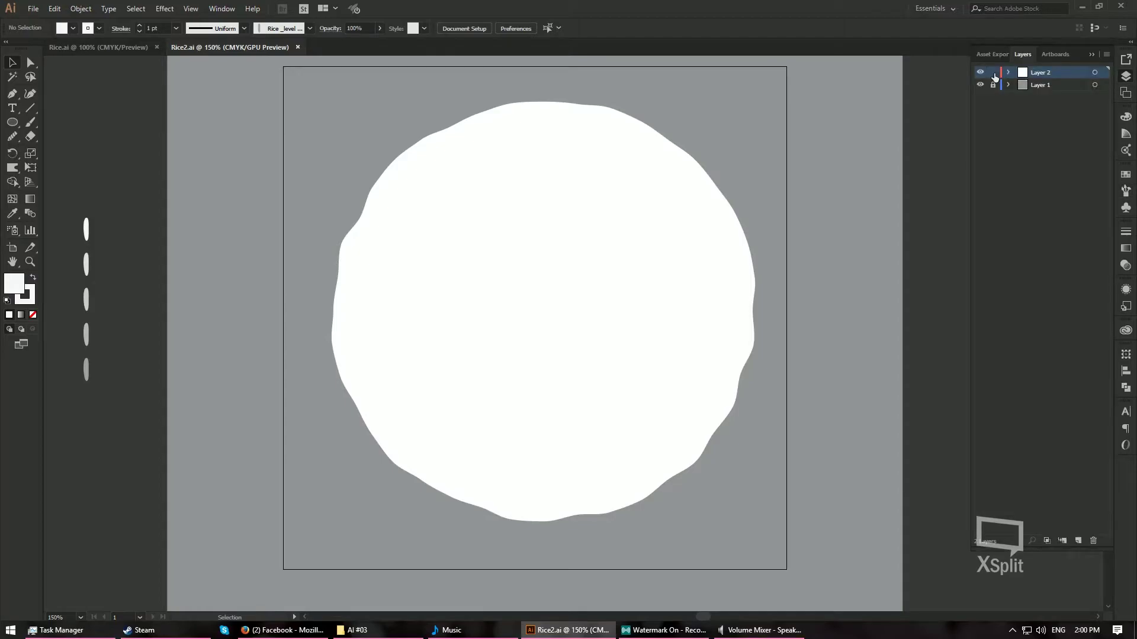
{"action": "left_click", "coordinate": [994, 73]}
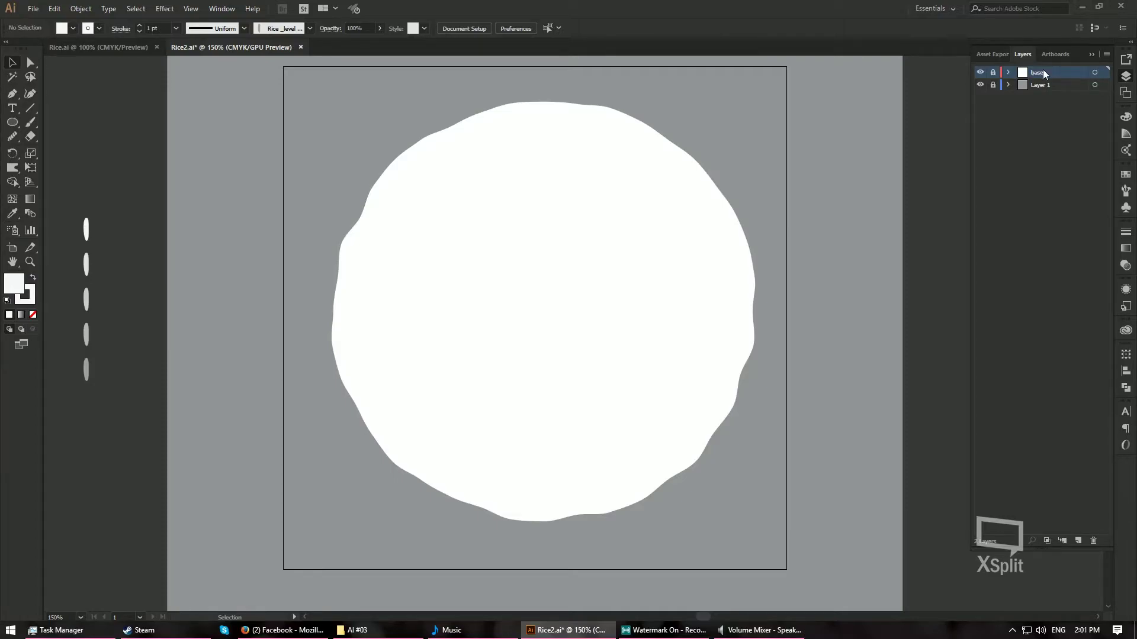
{"action": "left_click", "coordinate": [1078, 540]}
Paint grains with the darkest, level 5 rice brush around the base's edge and across its interior using the Paintbrush tool.
{"action": "left_click", "coordinate": [30, 122]}
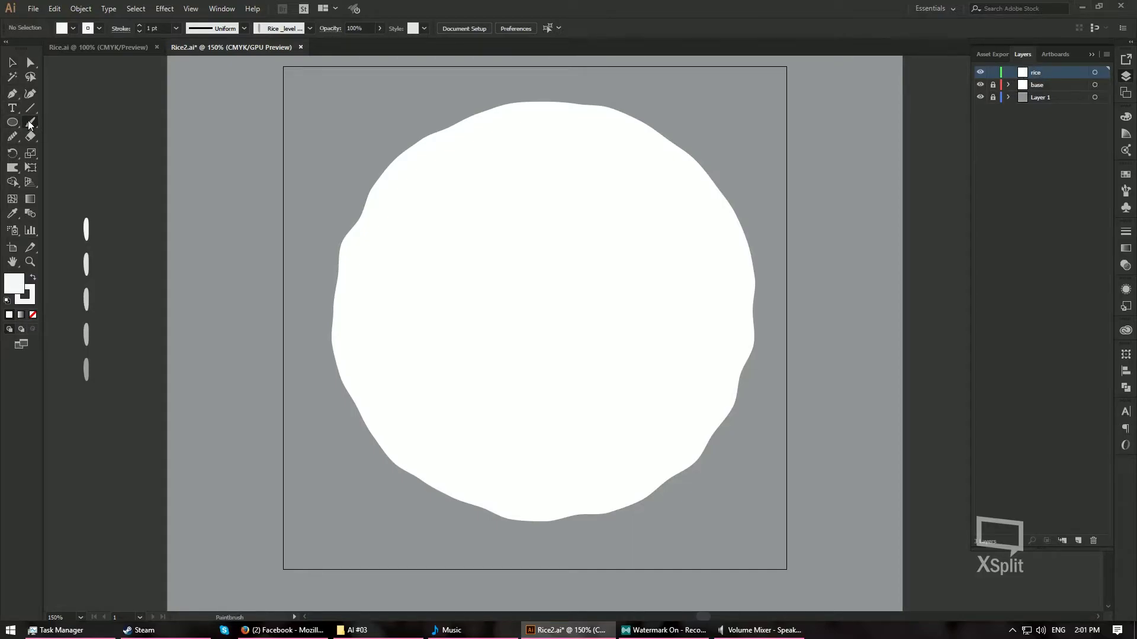
{"action": "left_click", "coordinate": [1126, 190]}
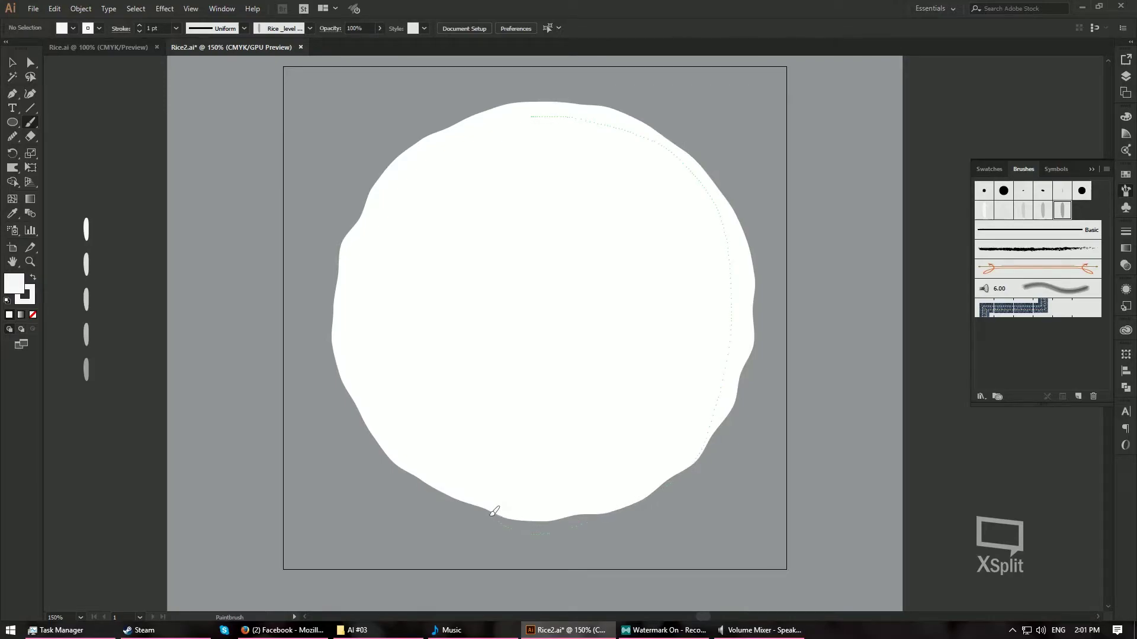
{"action": "left_click_drag", "start_coordinate": [470, 127], "coordinate": [530, 116]}
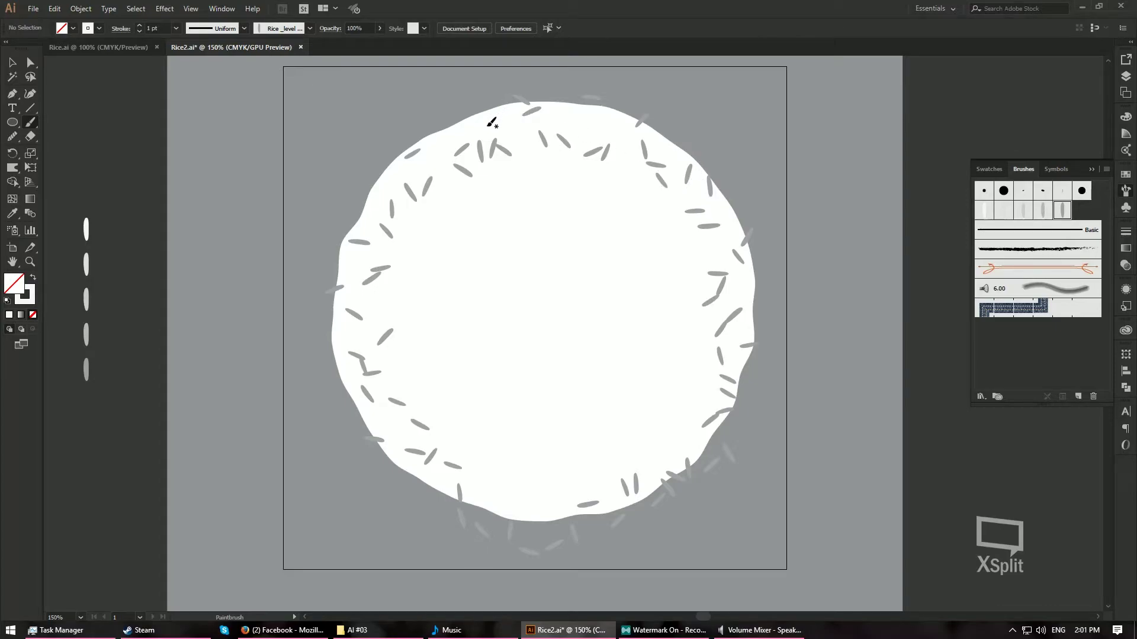
{"action": "left_click_drag", "start_coordinate": [723, 287], "coordinate": [701, 331]}
{"action": "mouse_move", "coordinate": [702, 259]}
{"action": "left_mouse_down"}
{"action": "mouse_move", "coordinate": [669, 405]}
{"action": "mouse_move", "coordinate": [574, 503]}
{"action": "left_mouse_up"}
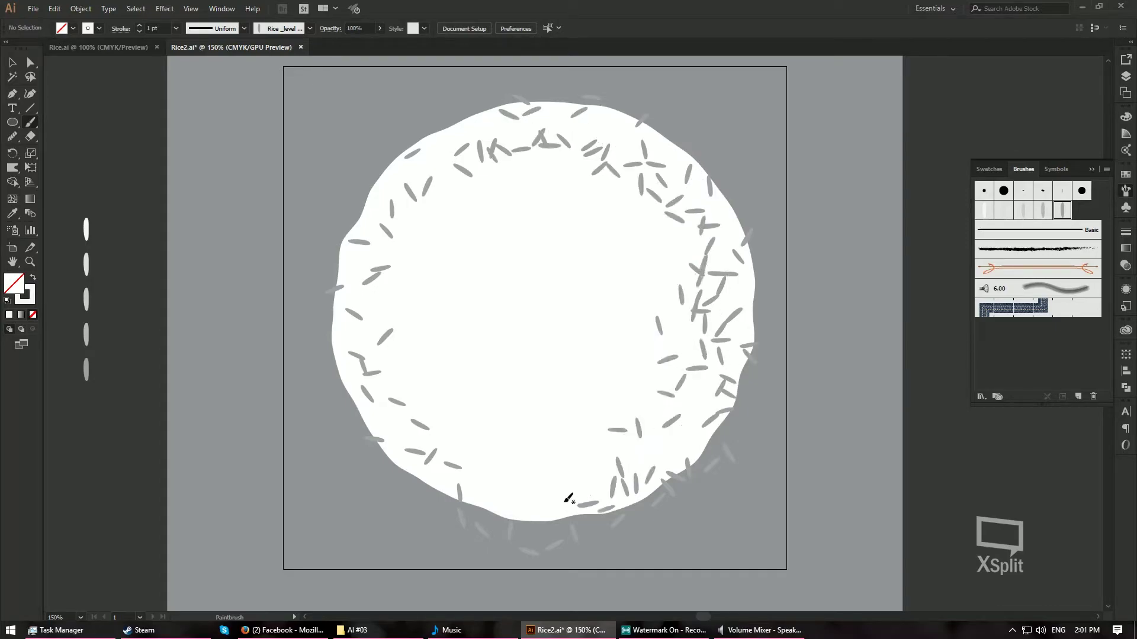
{"action": "mouse_move", "coordinate": [637, 444]}
{"action": "left_mouse_down"}
{"action": "mouse_move", "coordinate": [458, 445]}
{"action": "mouse_move", "coordinate": [636, 491]}
{"action": "mouse_move", "coordinate": [496, 462]}
{"action": "mouse_move", "coordinate": [405, 375]}
{"action": "mouse_move", "coordinate": [477, 415]}
{"action": "mouse_move", "coordinate": [382, 225]}
{"action": "mouse_move", "coordinate": [421, 331]}
{"action": "left_mouse_up"}
{"action": "mouse_move", "coordinate": [374, 383]}
{"action": "left_mouse_down"}
{"action": "mouse_move", "coordinate": [390, 235]}
{"action": "mouse_move", "coordinate": [434, 145]}
{"action": "mouse_move", "coordinate": [615, 239]}
{"action": "mouse_move", "coordinate": [581, 170]}
{"action": "mouse_move", "coordinate": [579, 311]}
{"action": "mouse_move", "coordinate": [544, 195]}
{"action": "mouse_move", "coordinate": [434, 390]}
{"action": "mouse_move", "coordinate": [466, 205]}
{"action": "mouse_move", "coordinate": [448, 429]}
{"action": "mouse_move", "coordinate": [419, 228]}
{"action": "mouse_move", "coordinate": [644, 238]}
{"action": "mouse_move", "coordinate": [511, 445]}
{"action": "mouse_move", "coordinate": [593, 246]}
{"action": "mouse_move", "coordinate": [615, 318]}
{"action": "mouse_move", "coordinate": [486, 432]}
{"action": "mouse_move", "coordinate": [613, 210]}
{"action": "mouse_move", "coordinate": [470, 406]}
{"action": "mouse_move", "coordinate": [525, 238]}
{"action": "mouse_move", "coordinate": [452, 293]}
{"action": "mouse_move", "coordinate": [521, 326]}
{"action": "mouse_move", "coordinate": [501, 198]}
{"action": "mouse_move", "coordinate": [429, 410]}
{"action": "mouse_move", "coordinate": [449, 215]}
{"action": "left_mouse_up"}
{"action": "mouse_move", "coordinate": [417, 368]}
{"action": "left_mouse_down"}
{"action": "mouse_move", "coordinate": [426, 245]}
{"action": "mouse_move", "coordinate": [462, 254]}
{"action": "mouse_move", "coordinate": [524, 322]}
{"action": "mouse_move", "coordinate": [500, 244]}
{"action": "mouse_move", "coordinate": [640, 387]}
{"action": "mouse_move", "coordinate": [575, 206]}
{"action": "mouse_move", "coordinate": [586, 314]}
{"action": "mouse_move", "coordinate": [529, 210]}
{"action": "mouse_move", "coordinate": [667, 218]}
{"action": "mouse_move", "coordinate": [610, 443]}
{"action": "mouse_move", "coordinate": [592, 343]}
{"action": "mouse_move", "coordinate": [605, 268]}
{"action": "mouse_move", "coordinate": [504, 359]}
{"action": "mouse_move", "coordinate": [419, 329]}
{"action": "left_mouse_up"}
{"action": "left_click_drag", "start_coordinate": [452, 219], "coordinate": [691, 310]}
Paint a layer of level 4 rice brush strokes over the dark grains across the whole base.
{"action": "left_click", "coordinate": [1042, 211]}
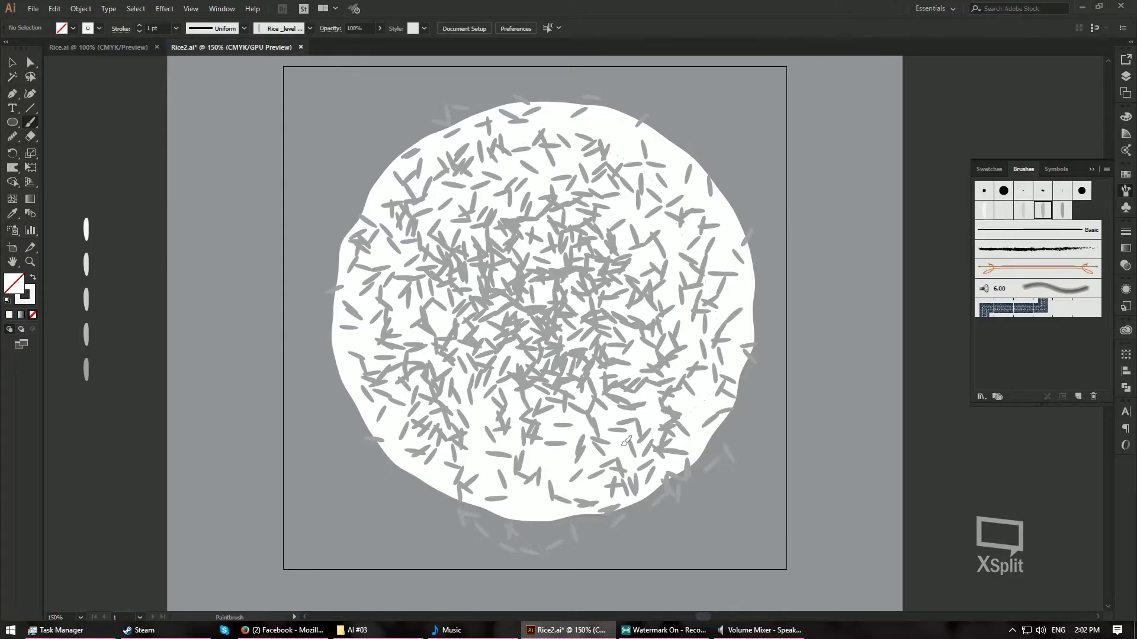
{"action": "mouse_move", "coordinate": [560, 414]}
{"action": "left_mouse_down"}
{"action": "mouse_move", "coordinate": [469, 264]}
{"action": "mouse_move", "coordinate": [620, 271]}
{"action": "left_mouse_up"}
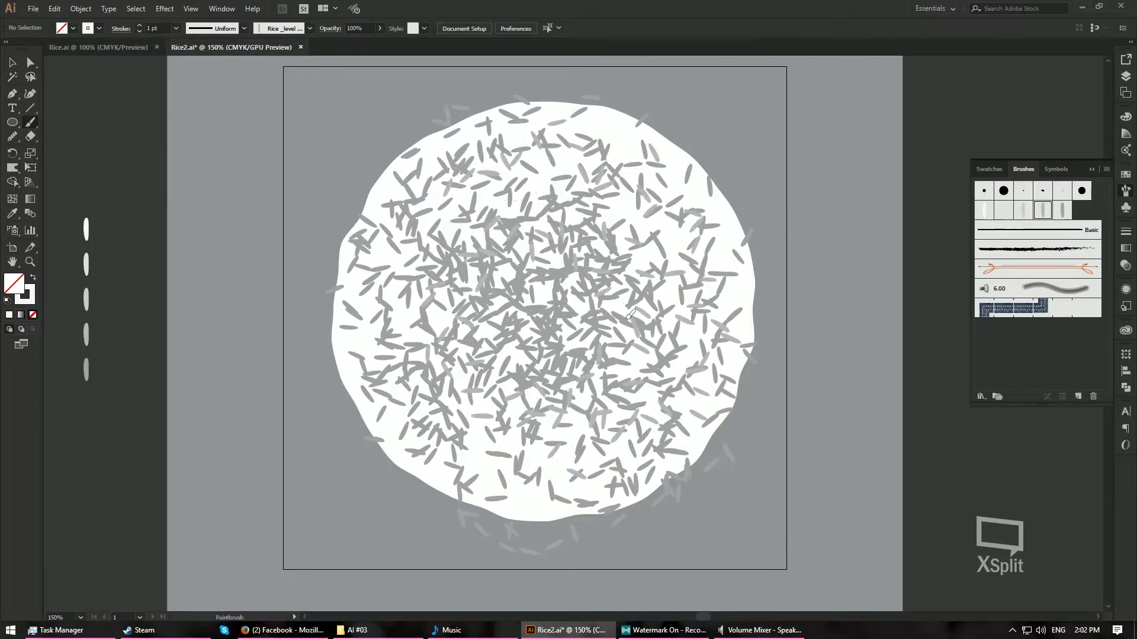
{"action": "mouse_move", "coordinate": [418, 224]}
{"action": "left_mouse_down"}
{"action": "mouse_move", "coordinate": [563, 207]}
{"action": "mouse_move", "coordinate": [385, 396]}
{"action": "mouse_move", "coordinate": [491, 374]}
{"action": "left_mouse_up"}
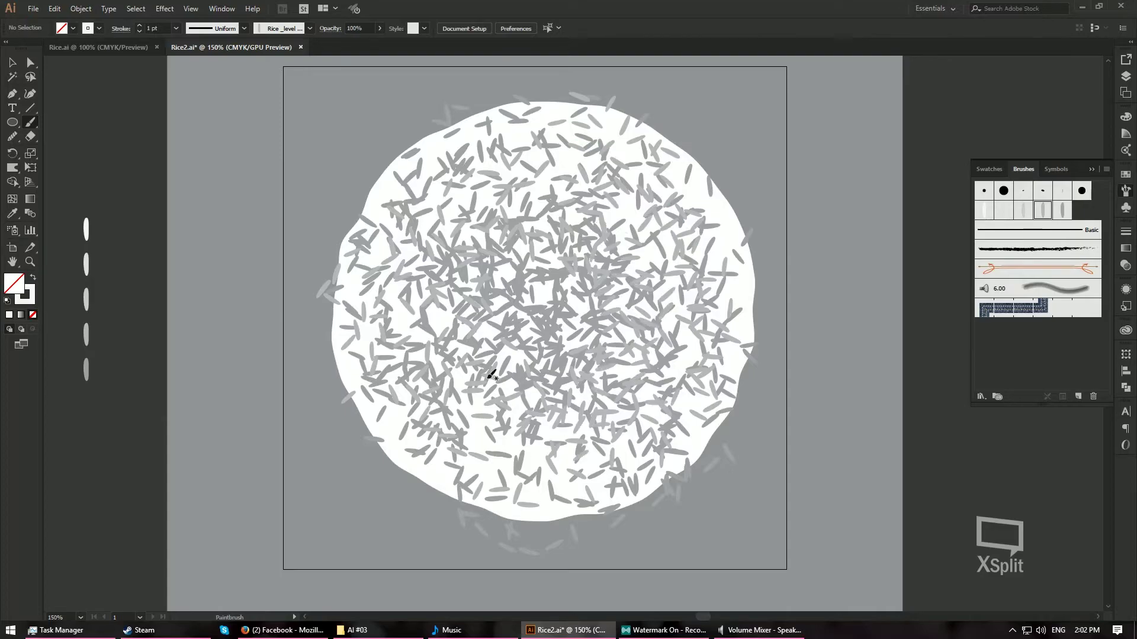
{"action": "mouse_move", "coordinate": [371, 266]}
{"action": "left_mouse_down"}
{"action": "mouse_move", "coordinate": [355, 355]}
{"action": "mouse_move", "coordinate": [533, 503]}
{"action": "left_mouse_up"}
{"action": "mouse_move", "coordinate": [700, 177]}
{"action": "left_mouse_down"}
{"action": "mouse_move", "coordinate": [574, 118]}
{"action": "mouse_move", "coordinate": [407, 275]}
{"action": "mouse_move", "coordinate": [517, 271]}
{"action": "mouse_move", "coordinate": [508, 451]}
{"action": "mouse_move", "coordinate": [600, 403]}
{"action": "mouse_move", "coordinate": [653, 264]}
{"action": "mouse_move", "coordinate": [643, 216]}
{"action": "mouse_move", "coordinate": [666, 410]}
{"action": "mouse_move", "coordinate": [639, 187]}
{"action": "mouse_move", "coordinate": [703, 383]}
{"action": "left_mouse_up"}
Paint mid-grey grains over the whole plate with the level 3 rice brush.
{"action": "left_click", "coordinate": [1023, 211]}
{"action": "mouse_move", "coordinate": [499, 220]}
{"action": "left_mouse_down"}
{"action": "mouse_move", "coordinate": [592, 367]}
{"action": "mouse_move", "coordinate": [566, 130]}
{"action": "left_mouse_up"}
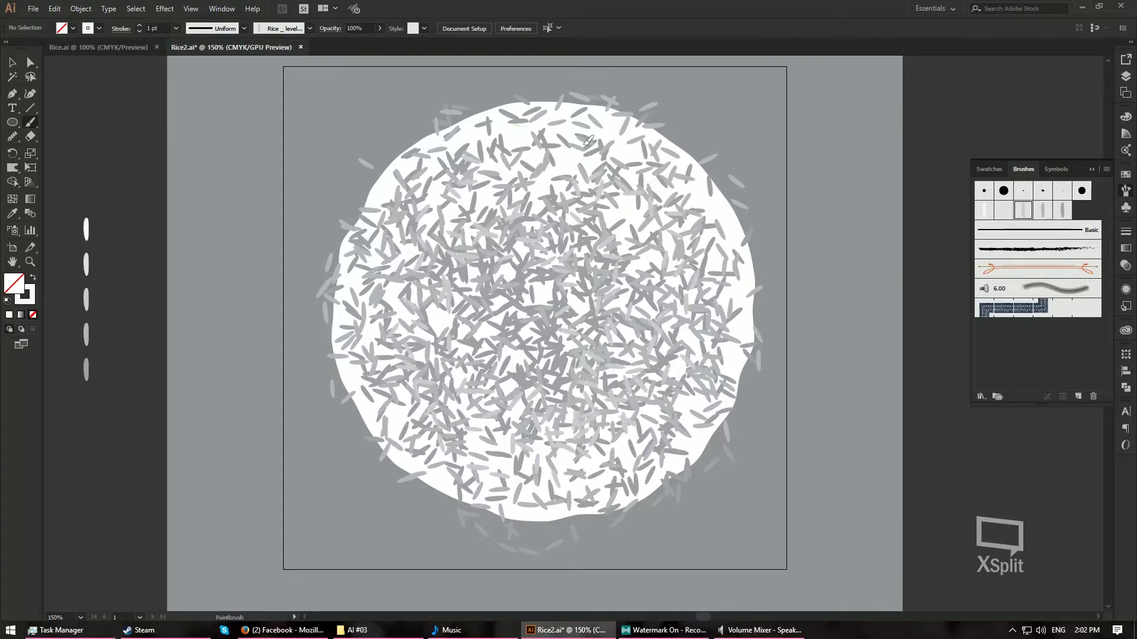
{"action": "mouse_move", "coordinate": [651, 422]}
{"action": "left_mouse_down"}
{"action": "mouse_move", "coordinate": [616, 236]}
{"action": "mouse_move", "coordinate": [538, 255]}
{"action": "mouse_move", "coordinate": [424, 292]}
{"action": "left_mouse_up"}
{"action": "left_click_drag", "start_coordinate": [392, 335], "coordinate": [389, 347]}
{"action": "mouse_move", "coordinate": [691, 332]}
{"action": "left_mouse_down"}
{"action": "mouse_move", "coordinate": [719, 236]}
{"action": "mouse_move", "coordinate": [521, 128]}
{"action": "mouse_move", "coordinate": [381, 215]}
{"action": "mouse_move", "coordinate": [323, 331]}
{"action": "mouse_move", "coordinate": [373, 393]}
{"action": "mouse_move", "coordinate": [592, 521]}
{"action": "mouse_move", "coordinate": [722, 390]}
{"action": "mouse_move", "coordinate": [723, 231]}
{"action": "left_mouse_up"}
Paint light grey grains over the rice with the level 2 rice brush.
{"action": "left_click", "coordinate": [1007, 215]}
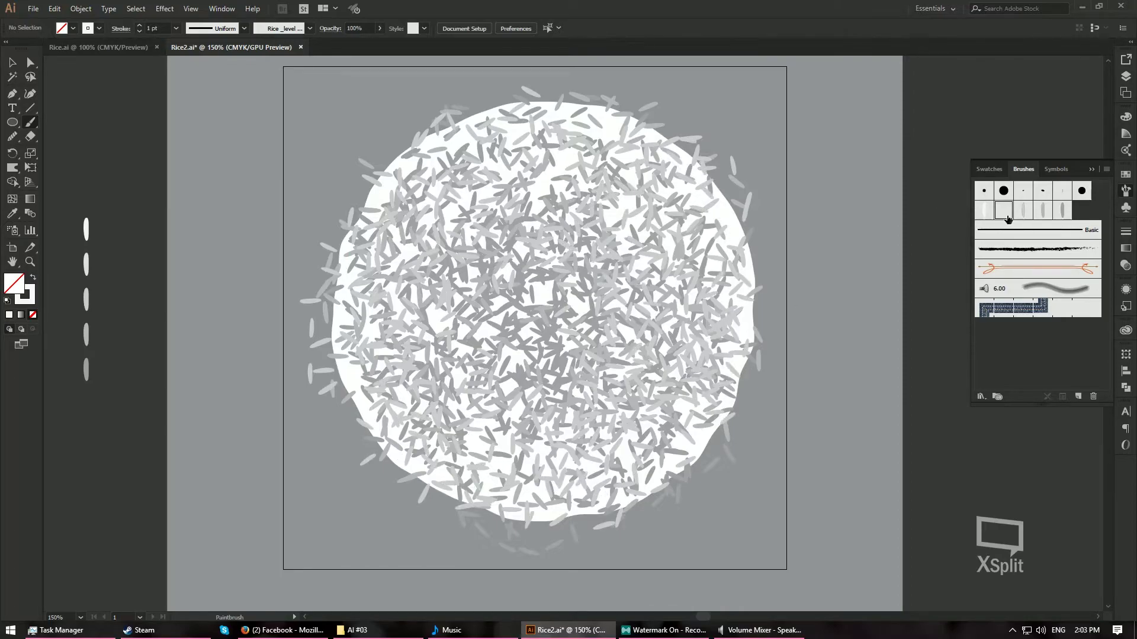
{"action": "mouse_move", "coordinate": [438, 314]}
{"action": "left_mouse_down"}
{"action": "mouse_move", "coordinate": [391, 347]}
{"action": "mouse_move", "coordinate": [592, 414]}
{"action": "mouse_move", "coordinate": [563, 219]}
{"action": "mouse_move", "coordinate": [513, 174]}
{"action": "mouse_move", "coordinate": [519, 221]}
{"action": "mouse_move", "coordinate": [546, 203]}
{"action": "mouse_move", "coordinate": [459, 217]}
{"action": "mouse_move", "coordinate": [399, 356]}
{"action": "mouse_move", "coordinate": [533, 107]}
{"action": "mouse_move", "coordinate": [703, 219]}
{"action": "left_mouse_up"}
{"action": "mouse_move", "coordinate": [703, 424]}
{"action": "left_mouse_down"}
{"action": "mouse_move", "coordinate": [714, 356]}
{"action": "mouse_move", "coordinate": [433, 366]}
{"action": "mouse_move", "coordinate": [449, 404]}
{"action": "mouse_move", "coordinate": [361, 304]}
{"action": "mouse_move", "coordinate": [423, 448]}
{"action": "mouse_move", "coordinate": [362, 345]}
{"action": "mouse_move", "coordinate": [518, 481]}
{"action": "mouse_move", "coordinate": [547, 377]}
{"action": "mouse_move", "coordinate": [477, 182]}
{"action": "mouse_move", "coordinate": [378, 240]}
{"action": "mouse_move", "coordinate": [457, 125]}
{"action": "mouse_move", "coordinate": [577, 123]}
{"action": "mouse_move", "coordinate": [715, 206]}
{"action": "mouse_move", "coordinate": [744, 348]}
{"action": "mouse_move", "coordinate": [632, 219]}
{"action": "mouse_move", "coordinate": [420, 334]}
{"action": "mouse_move", "coordinate": [543, 178]}
{"action": "left_mouse_up"}
Paint the lightest grains over the rice with the level 1 rice brush.
{"action": "left_click", "coordinate": [984, 210]}
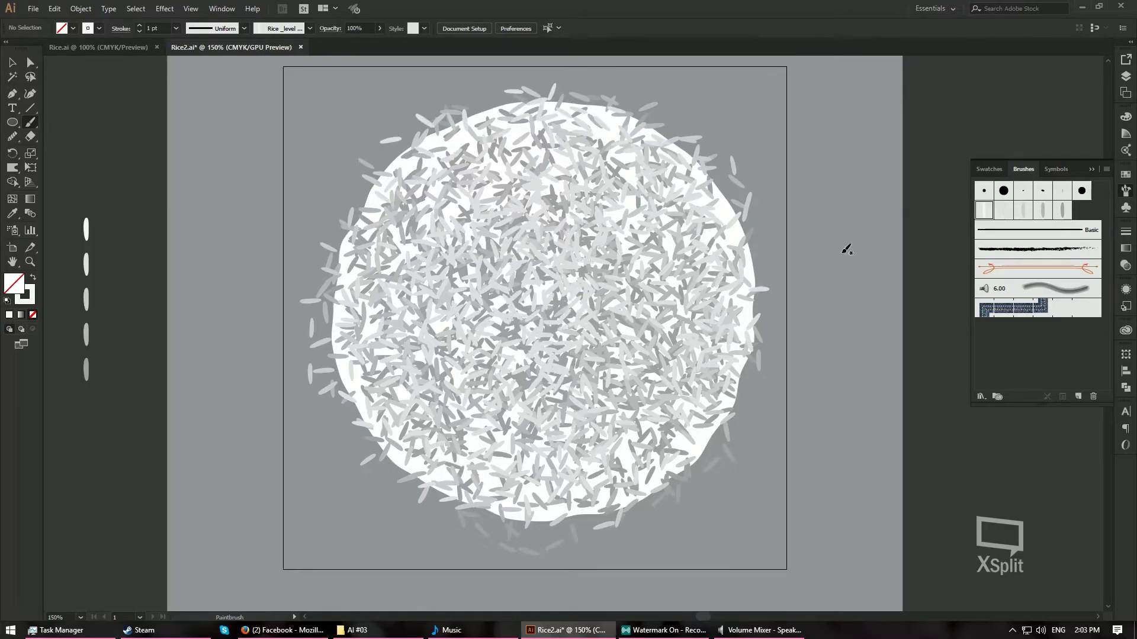
{"action": "mouse_move", "coordinate": [506, 340]}
{"action": "left_mouse_down"}
{"action": "mouse_move", "coordinate": [450, 397]}
{"action": "mouse_move", "coordinate": [616, 266]}
{"action": "mouse_move", "coordinate": [520, 229]}
{"action": "mouse_move", "coordinate": [624, 207]}
{"action": "mouse_move", "coordinate": [619, 379]}
{"action": "mouse_move", "coordinate": [512, 323]}
{"action": "mouse_move", "coordinate": [686, 182]}
{"action": "left_mouse_up"}
{"action": "left_click_drag", "start_coordinate": [643, 418], "coordinate": [661, 286]}
Start a second pass of darker grains over the rice with the level 5 brush and the level 4 brush.
{"action": "left_click", "coordinate": [1062, 210]}
{"action": "mouse_move", "coordinate": [591, 129]}
{"action": "left_mouse_down"}
{"action": "mouse_move", "coordinate": [500, 445]}
{"action": "mouse_move", "coordinate": [578, 145]}
{"action": "mouse_move", "coordinate": [563, 328]}
{"action": "mouse_move", "coordinate": [425, 213]}
{"action": "mouse_move", "coordinate": [470, 131]}
{"action": "mouse_move", "coordinate": [336, 339]}
{"action": "mouse_move", "coordinate": [340, 315]}
{"action": "mouse_move", "coordinate": [409, 453]}
{"action": "mouse_move", "coordinate": [558, 495]}
{"action": "mouse_move", "coordinate": [703, 437]}
{"action": "mouse_move", "coordinate": [755, 296]}
{"action": "mouse_move", "coordinate": [730, 218]}
{"action": "mouse_move", "coordinate": [734, 177]}
{"action": "left_mouse_up"}
{"action": "left_click", "coordinate": [1042, 210]}
{"action": "mouse_move", "coordinate": [536, 172]}
{"action": "left_mouse_down"}
{"action": "mouse_move", "coordinate": [665, 355]}
{"action": "mouse_move", "coordinate": [552, 457]}
{"action": "mouse_move", "coordinate": [474, 396]}
{"action": "mouse_move", "coordinate": [444, 296]}
{"action": "mouse_move", "coordinate": [558, 152]}
{"action": "mouse_move", "coordinate": [645, 205]}
{"action": "mouse_move", "coordinate": [691, 170]}
{"action": "left_mouse_up"}
{"action": "mouse_move", "coordinate": [745, 366]}
{"action": "left_mouse_down"}
{"action": "mouse_move", "coordinate": [621, 462]}
{"action": "mouse_move", "coordinate": [541, 109]}
{"action": "mouse_move", "coordinate": [473, 160]}
{"action": "mouse_move", "coordinate": [592, 241]}
{"action": "mouse_move", "coordinate": [637, 198]}
{"action": "mouse_move", "coordinate": [556, 190]}
{"action": "mouse_move", "coordinate": [537, 361]}
{"action": "mouse_move", "coordinate": [586, 408]}
{"action": "left_mouse_up"}
Continue the second pass over the rice with the level 3 brush and the level 2 brush.
{"action": "left_click", "coordinate": [1022, 210]}
{"action": "mouse_move", "coordinate": [629, 219]}
{"action": "left_mouse_down"}
{"action": "mouse_move", "coordinate": [707, 288]}
{"action": "mouse_move", "coordinate": [592, 434]}
{"action": "mouse_move", "coordinate": [411, 320]}
{"action": "mouse_move", "coordinate": [505, 175]}
{"action": "mouse_move", "coordinate": [607, 167]}
{"action": "mouse_move", "coordinate": [559, 96]}
{"action": "mouse_move", "coordinate": [718, 197]}
{"action": "mouse_move", "coordinate": [741, 370]}
{"action": "mouse_move", "coordinate": [665, 453]}
{"action": "left_mouse_up"}
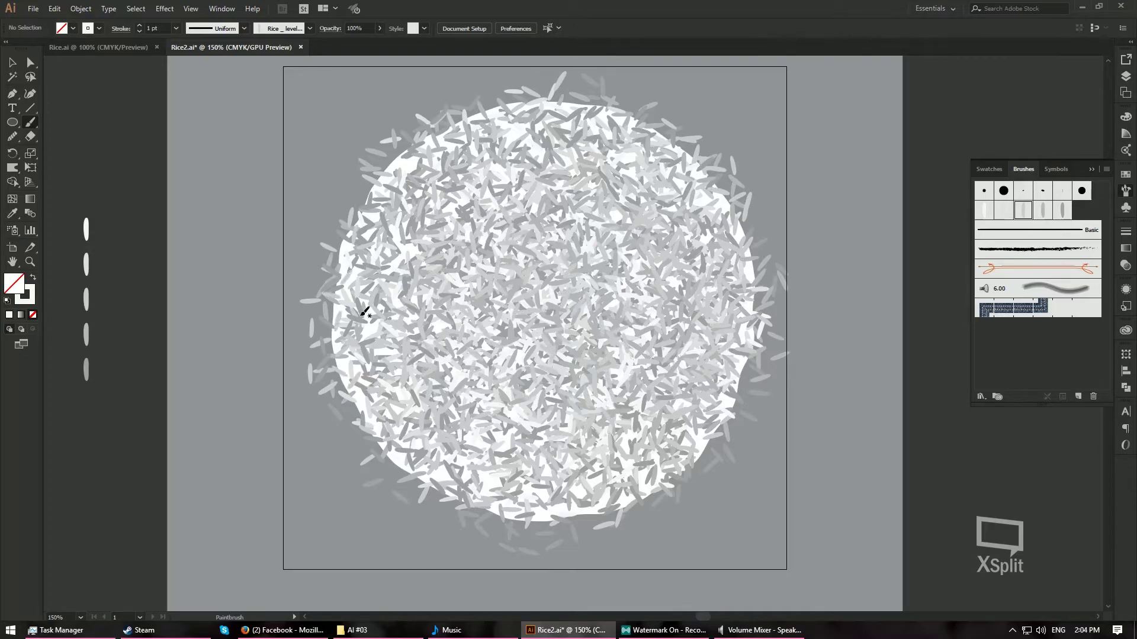
{"action": "left_click", "coordinate": [1004, 212]}
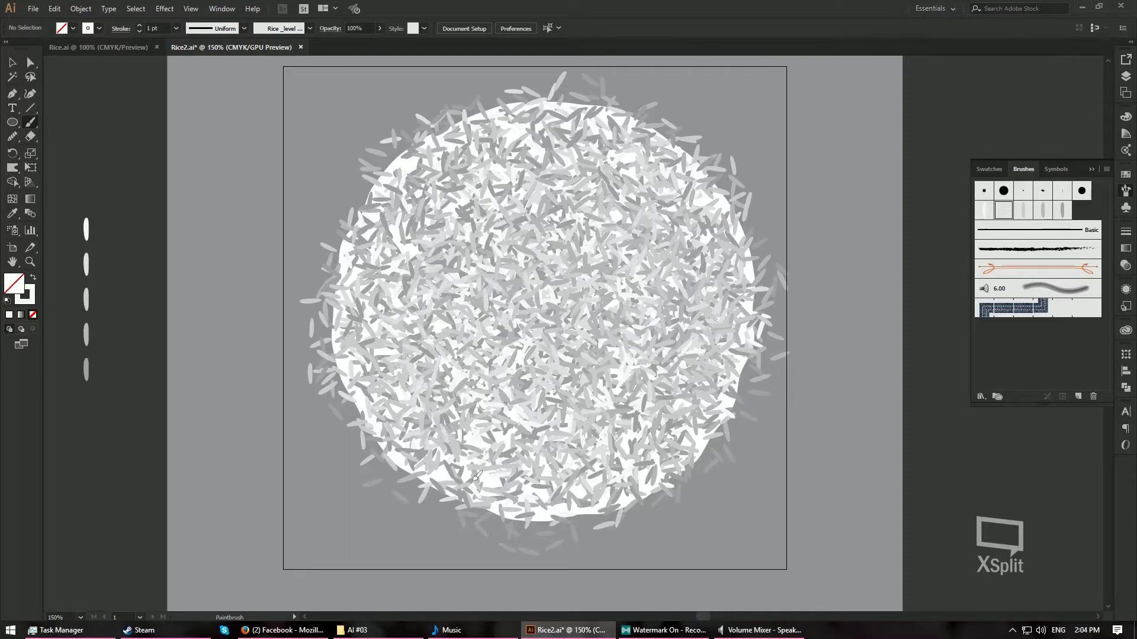
{"action": "mouse_move", "coordinate": [656, 495]}
{"action": "left_mouse_down"}
{"action": "mouse_move", "coordinate": [729, 409]}
{"action": "mouse_move", "coordinate": [743, 282]}
{"action": "mouse_move", "coordinate": [616, 464]}
{"action": "mouse_move", "coordinate": [633, 485]}
{"action": "mouse_move", "coordinate": [538, 482]}
{"action": "mouse_move", "coordinate": [347, 401]}
{"action": "left_mouse_up"}
Cover the rice with level 1 highlight grains and paint level 5 dark grains over them.
{"action": "left_click", "coordinate": [984, 210]}
{"action": "mouse_move", "coordinate": [624, 291]}
{"action": "left_mouse_down"}
{"action": "mouse_move", "coordinate": [685, 246]}
{"action": "mouse_move", "coordinate": [665, 231]}
{"action": "mouse_move", "coordinate": [720, 173]}
{"action": "mouse_move", "coordinate": [474, 157]}
{"action": "mouse_move", "coordinate": [361, 203]}
{"action": "mouse_move", "coordinate": [454, 373]}
{"action": "mouse_move", "coordinate": [432, 406]}
{"action": "mouse_move", "coordinate": [592, 450]}
{"action": "mouse_move", "coordinate": [598, 379]}
{"action": "mouse_move", "coordinate": [574, 400]}
{"action": "mouse_move", "coordinate": [569, 244]}
{"action": "mouse_move", "coordinate": [584, 254]}
{"action": "mouse_move", "coordinate": [599, 305]}
{"action": "mouse_move", "coordinate": [485, 289]}
{"action": "mouse_move", "coordinate": [509, 186]}
{"action": "mouse_move", "coordinate": [628, 207]}
{"action": "mouse_move", "coordinate": [677, 338]}
{"action": "mouse_move", "coordinate": [574, 402]}
{"action": "mouse_move", "coordinate": [564, 157]}
{"action": "mouse_move", "coordinate": [578, 162]}
{"action": "mouse_move", "coordinate": [385, 272]}
{"action": "mouse_move", "coordinate": [464, 443]}
{"action": "mouse_move", "coordinate": [569, 477]}
{"action": "mouse_move", "coordinate": [515, 167]}
{"action": "mouse_move", "coordinate": [449, 246]}
{"action": "left_mouse_up"}
{"action": "left_click", "coordinate": [1063, 210]}
{"action": "mouse_move", "coordinate": [551, 179]}
{"action": "left_mouse_down"}
{"action": "mouse_move", "coordinate": [688, 337]}
{"action": "mouse_move", "coordinate": [638, 385]}
{"action": "mouse_move", "coordinate": [591, 405]}
{"action": "mouse_move", "coordinate": [502, 374]}
{"action": "mouse_move", "coordinate": [457, 397]}
{"action": "mouse_move", "coordinate": [497, 481]}
{"action": "mouse_move", "coordinate": [559, 486]}
{"action": "left_mouse_up"}
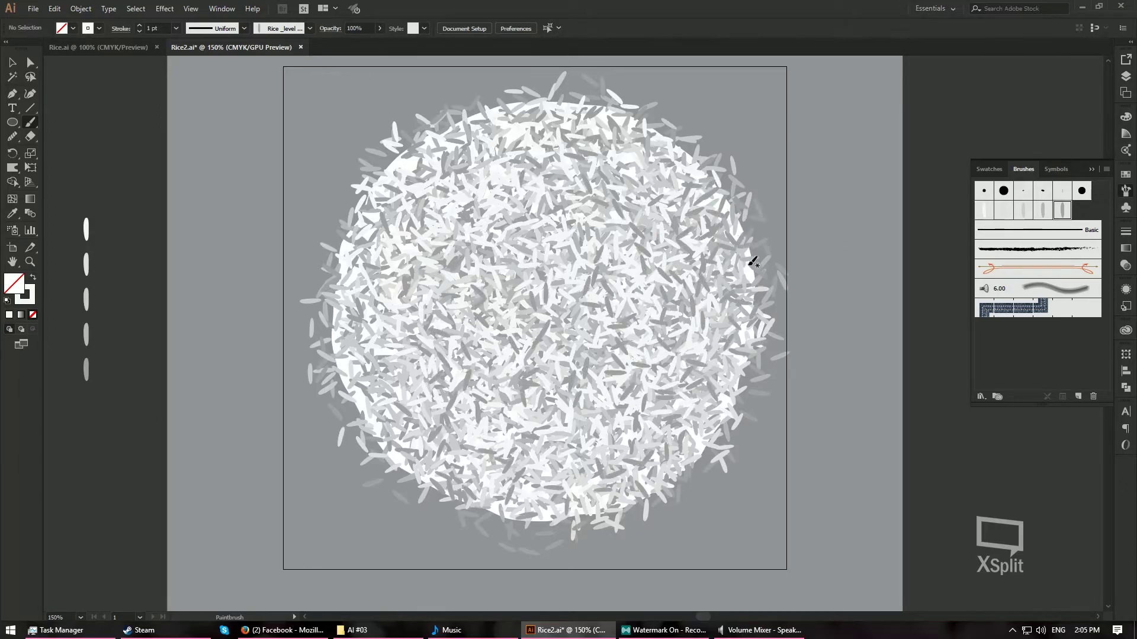
{"action": "mouse_move", "coordinate": [370, 198]}
{"action": "left_mouse_down"}
{"action": "mouse_move", "coordinate": [408, 145]}
{"action": "mouse_move", "coordinate": [338, 327]}
{"action": "mouse_move", "coordinate": [459, 450]}
{"action": "mouse_move", "coordinate": [503, 464]}
{"action": "mouse_move", "coordinate": [453, 358]}
{"action": "mouse_move", "coordinate": [603, 278]}
{"action": "mouse_move", "coordinate": [646, 178]}
{"action": "mouse_move", "coordinate": [563, 345]}
{"action": "mouse_move", "coordinate": [502, 250]}
{"action": "mouse_move", "coordinate": [426, 331]}
{"action": "mouse_move", "coordinate": [509, 177]}
{"action": "mouse_move", "coordinate": [526, 236]}
{"action": "mouse_move", "coordinate": [586, 171]}
{"action": "mouse_move", "coordinate": [408, 248]}
{"action": "mouse_move", "coordinate": [464, 406]}
{"action": "mouse_move", "coordinate": [642, 271]}
{"action": "mouse_move", "coordinate": [547, 198]}
{"action": "mouse_move", "coordinate": [503, 237]}
{"action": "left_mouse_up"}
Paint a further pass of level 3 grains and level 2 grains over the dark ones.
{"action": "left_click", "coordinate": [1023, 210]}
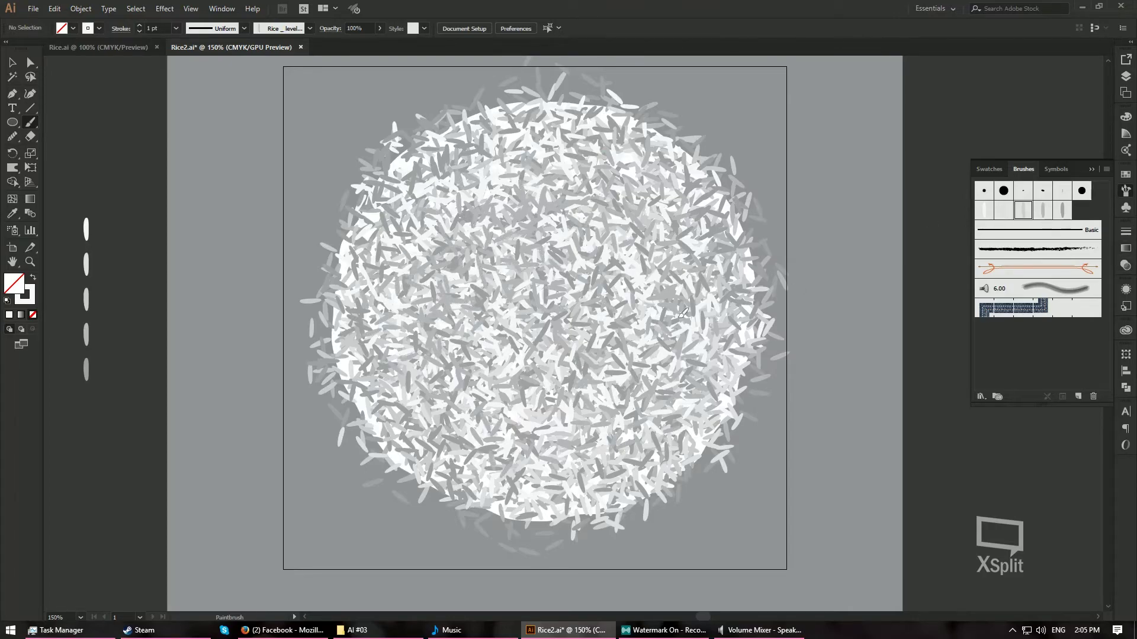
{"action": "mouse_move", "coordinate": [569, 272]}
{"action": "left_mouse_down"}
{"action": "mouse_move", "coordinate": [415, 355]}
{"action": "mouse_move", "coordinate": [424, 225]}
{"action": "mouse_move", "coordinate": [645, 460]}
{"action": "mouse_move", "coordinate": [426, 426]}
{"action": "mouse_move", "coordinate": [647, 261]}
{"action": "mouse_move", "coordinate": [669, 142]}
{"action": "mouse_move", "coordinate": [508, 348]}
{"action": "left_mouse_up"}
{"action": "left_click", "coordinate": [1005, 210]}
{"action": "mouse_move", "coordinate": [520, 297]}
{"action": "left_mouse_down"}
{"action": "mouse_move", "coordinate": [371, 307]}
{"action": "mouse_move", "coordinate": [426, 422]}
{"action": "mouse_move", "coordinate": [682, 438]}
{"action": "mouse_move", "coordinate": [712, 336]}
{"action": "left_mouse_up"}
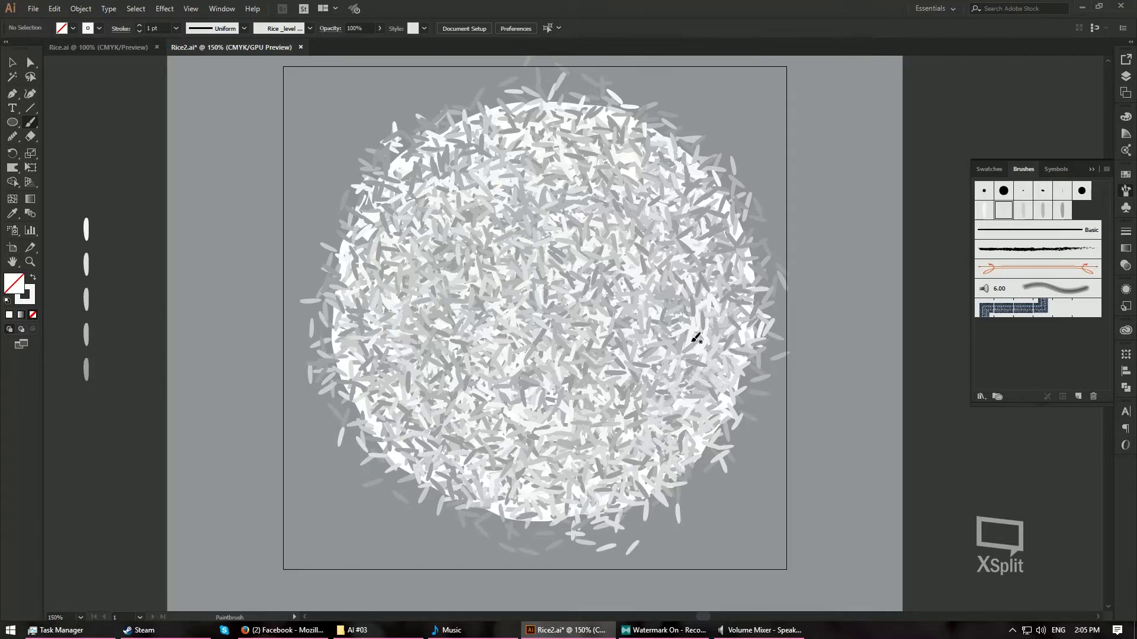
{"action": "mouse_move", "coordinate": [684, 323]}
{"action": "left_mouse_down"}
{"action": "mouse_move", "coordinate": [563, 284]}
{"action": "mouse_move", "coordinate": [486, 293]}
{"action": "mouse_move", "coordinate": [501, 289]}
{"action": "mouse_move", "coordinate": [605, 393]}
{"action": "left_mouse_up"}
Finish the rice surface with strokes of the lightest, level 1 brush from the centre out towards the edges.
{"action": "left_click", "coordinate": [983, 210]}
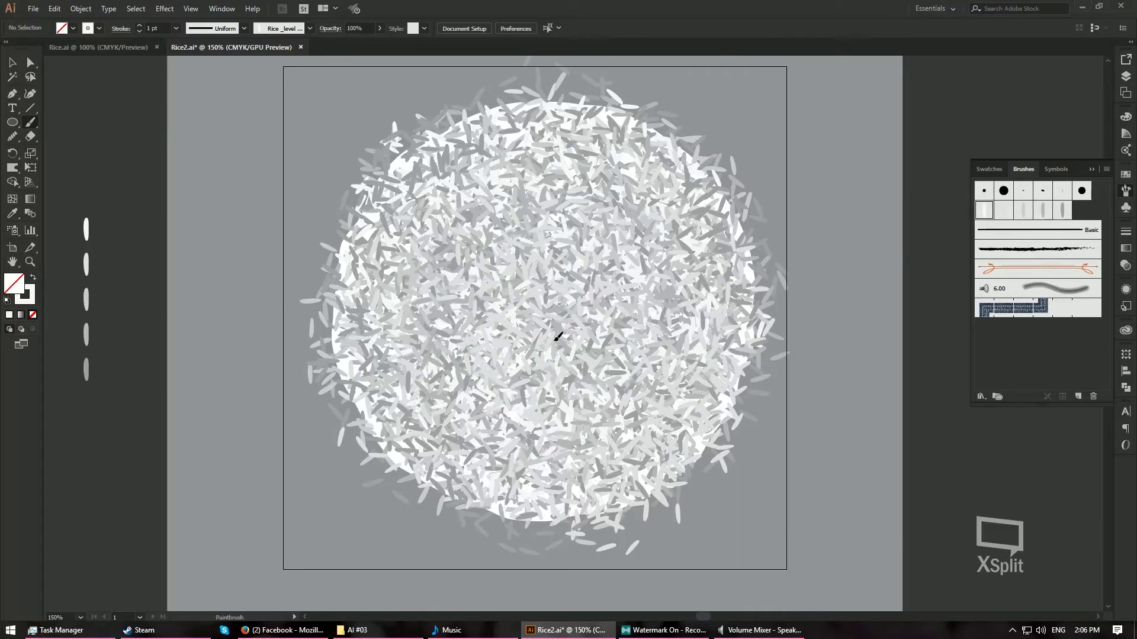
{"action": "left_click_drag", "start_coordinate": [559, 337], "coordinate": [586, 343]}
{"action": "left_click_drag", "start_coordinate": [568, 386], "coordinate": [438, 303]}
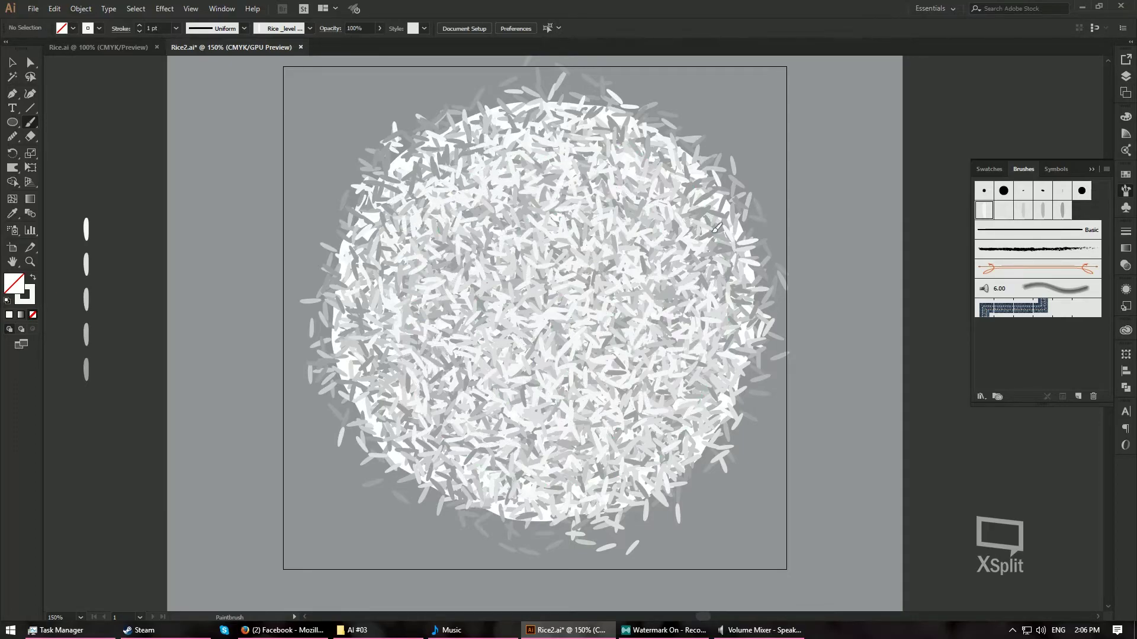
{"action": "mouse_move", "coordinate": [724, 299]}
{"action": "left_mouse_down"}
{"action": "mouse_move", "coordinate": [601, 442]}
{"action": "mouse_move", "coordinate": [411, 400]}
{"action": "left_mouse_up"}
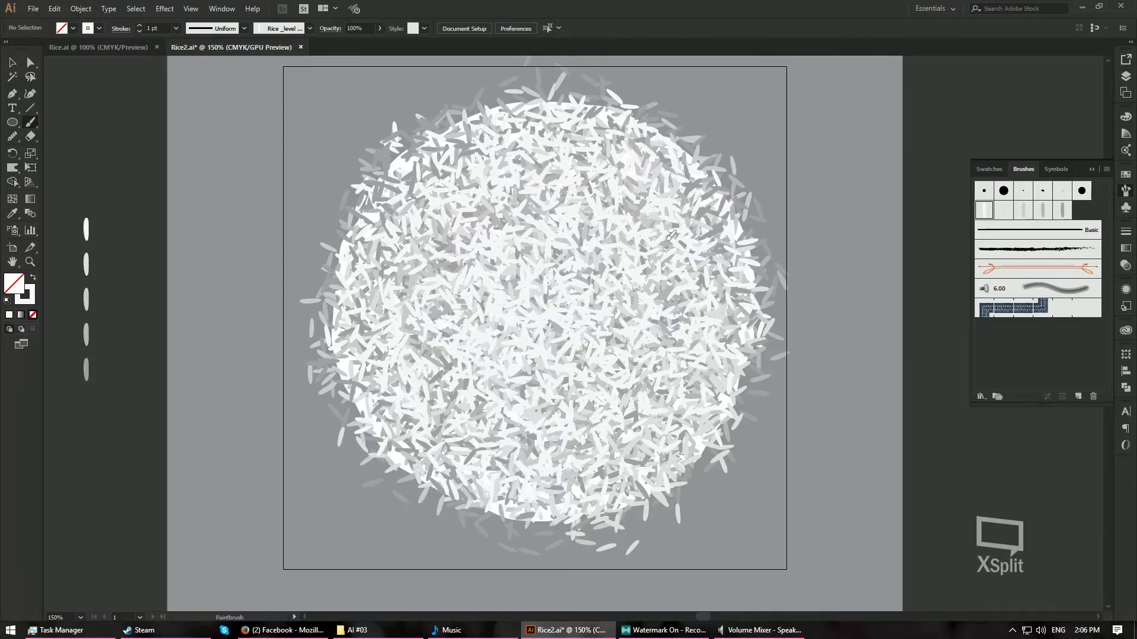
Add more grains over the rice with the level 2 and level 3 brushes, finishing with level 1 highlights.
{"action": "left_click", "coordinate": [1003, 210]}
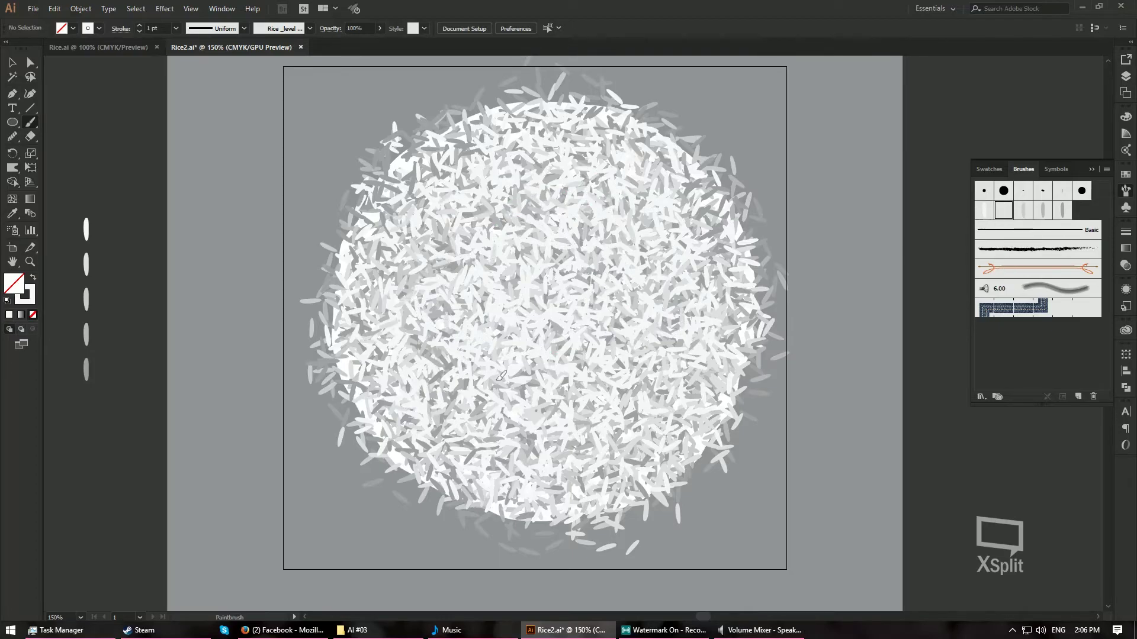
{"action": "left_click", "coordinate": [1023, 209]}
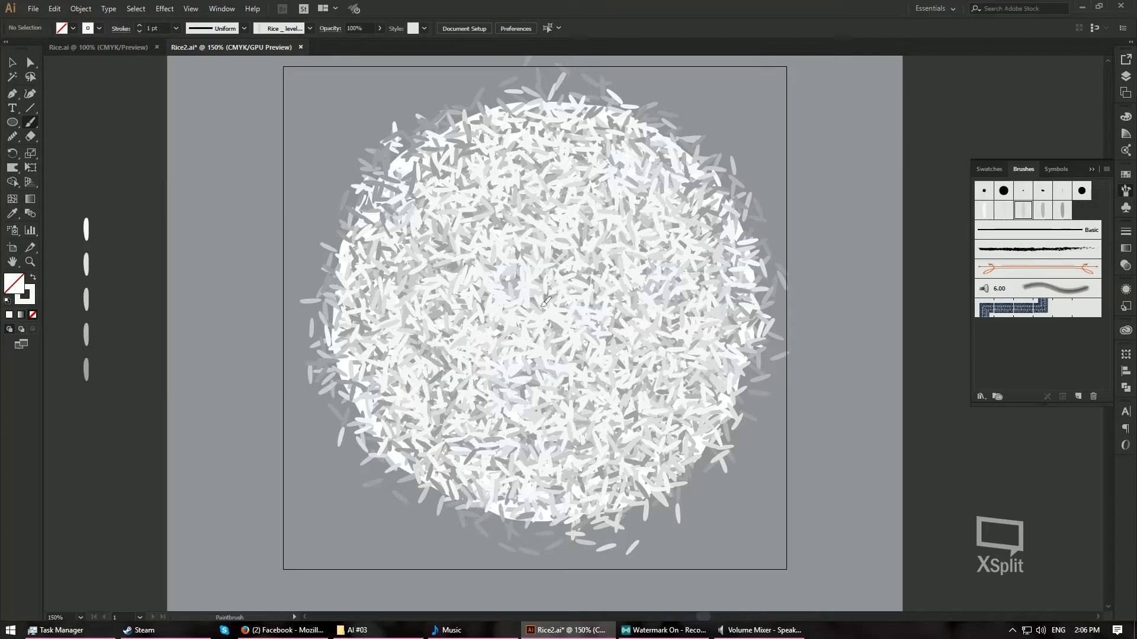
{"action": "left_click", "coordinate": [984, 210]}
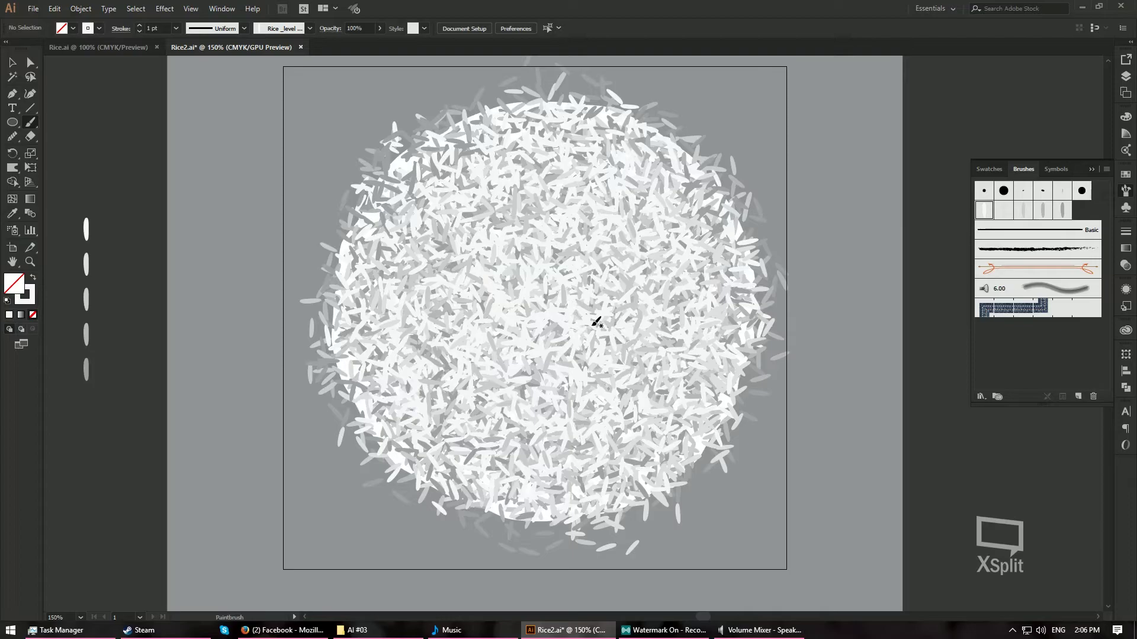
Lock the base layer and make the rice layer the active one.
{"action": "left_click", "coordinate": [1126, 76]}
{"action": "left_click", "coordinate": [1127, 76]}
{"action": "left_click", "coordinate": [993, 85]}
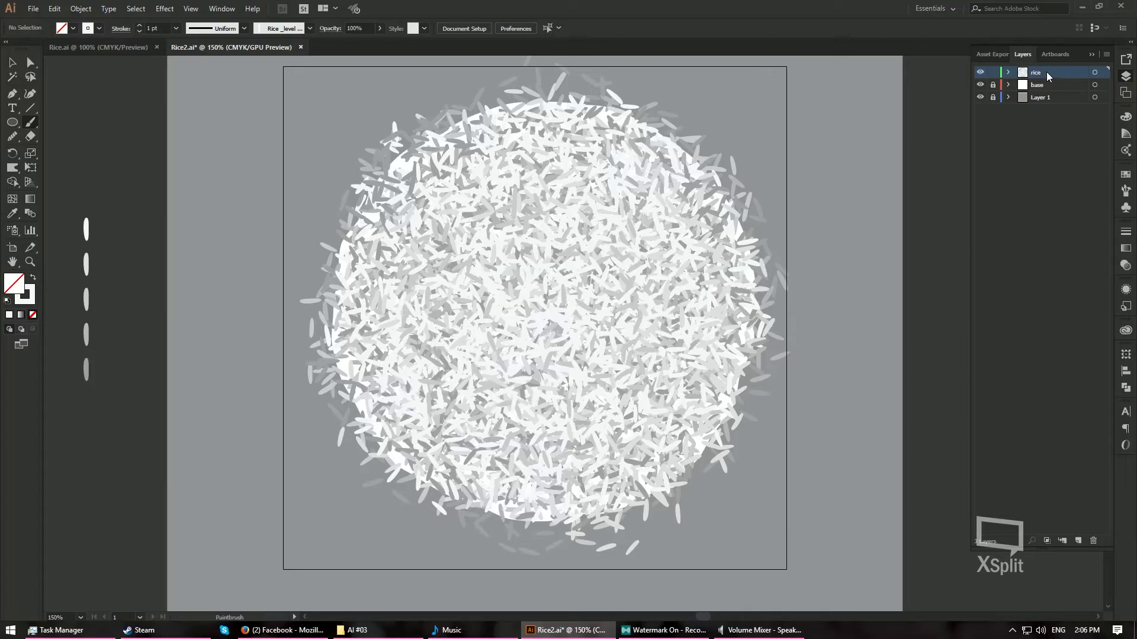
Save the document and expand the appearance of all the rice strokes.
{"action": "key", "text": "ctrl+a"}
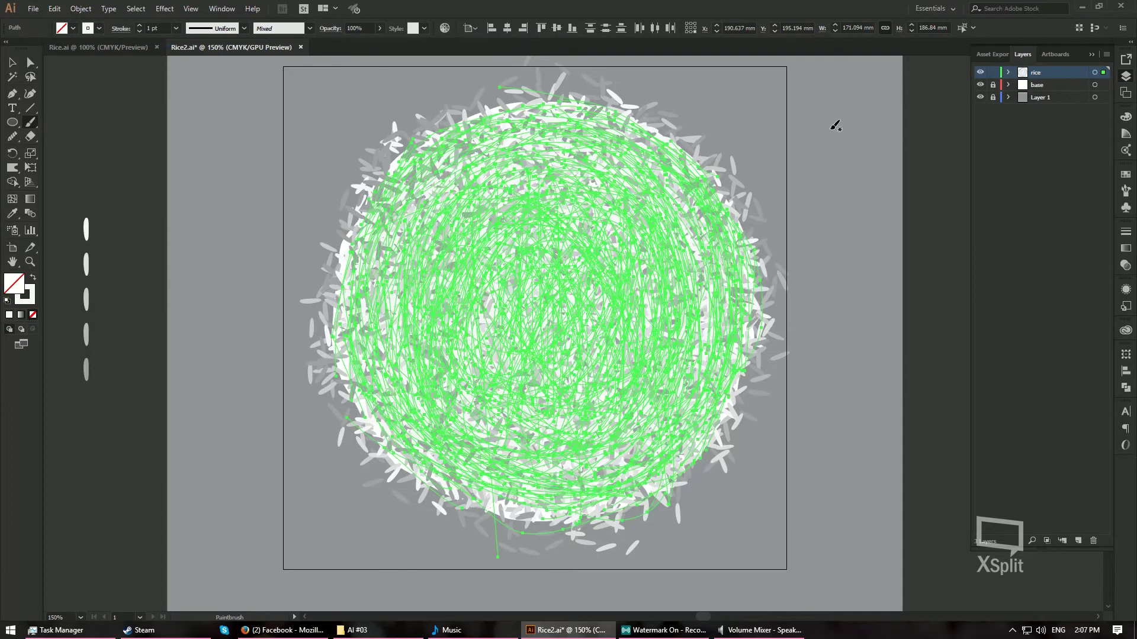
{"action": "key", "text": "ctrl+s"}
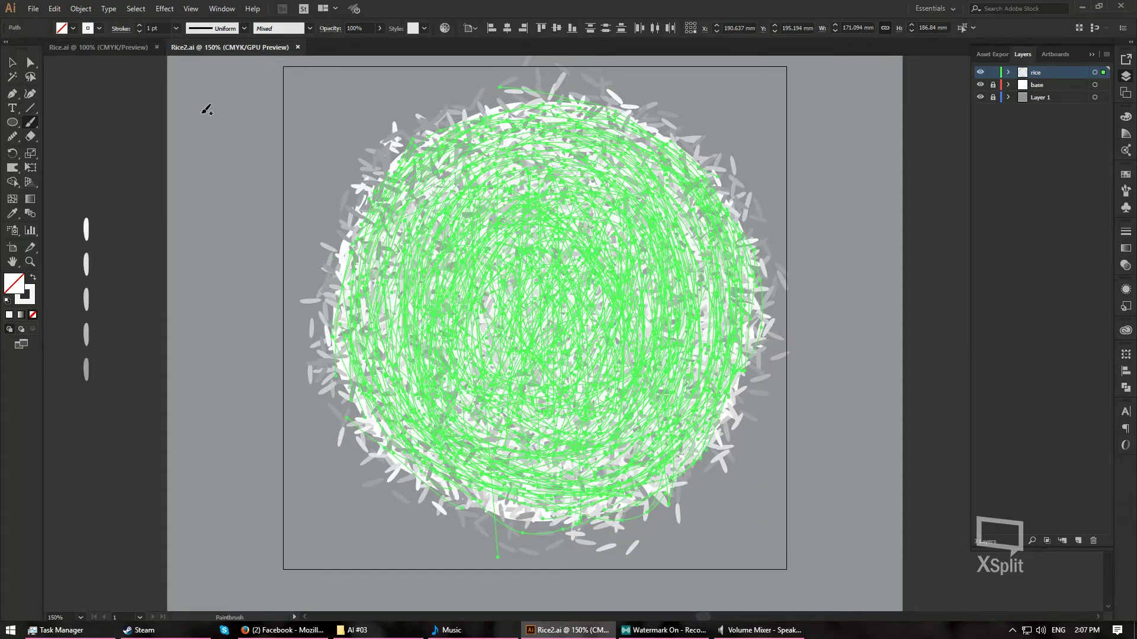
{"action": "left_click", "coordinate": [81, 8]}
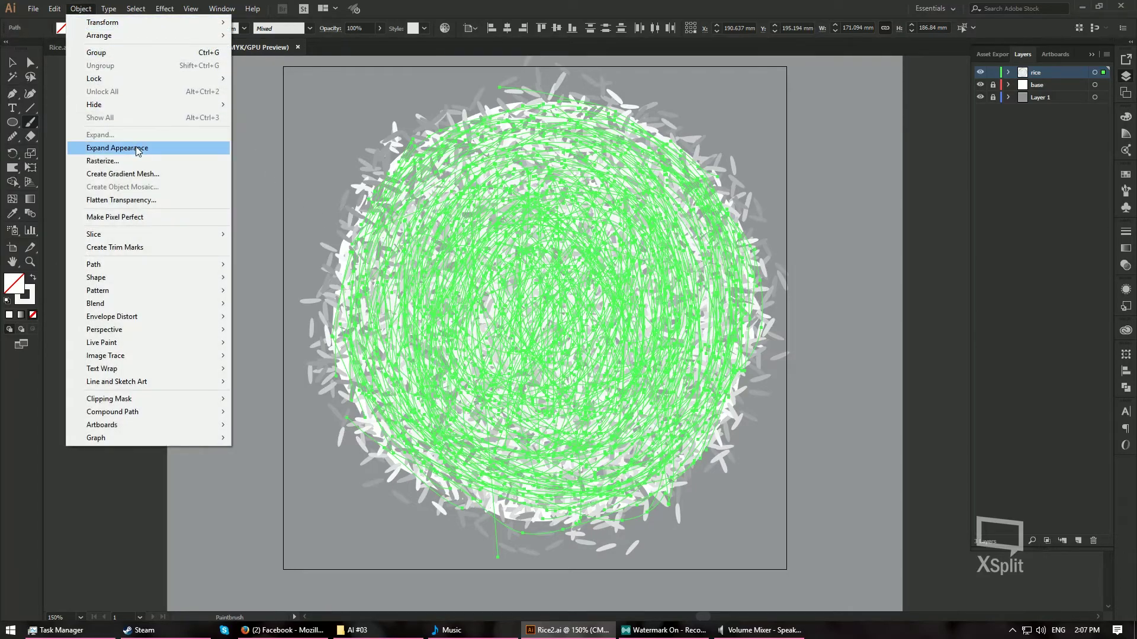
{"action": "left_click", "coordinate": [136, 150]}
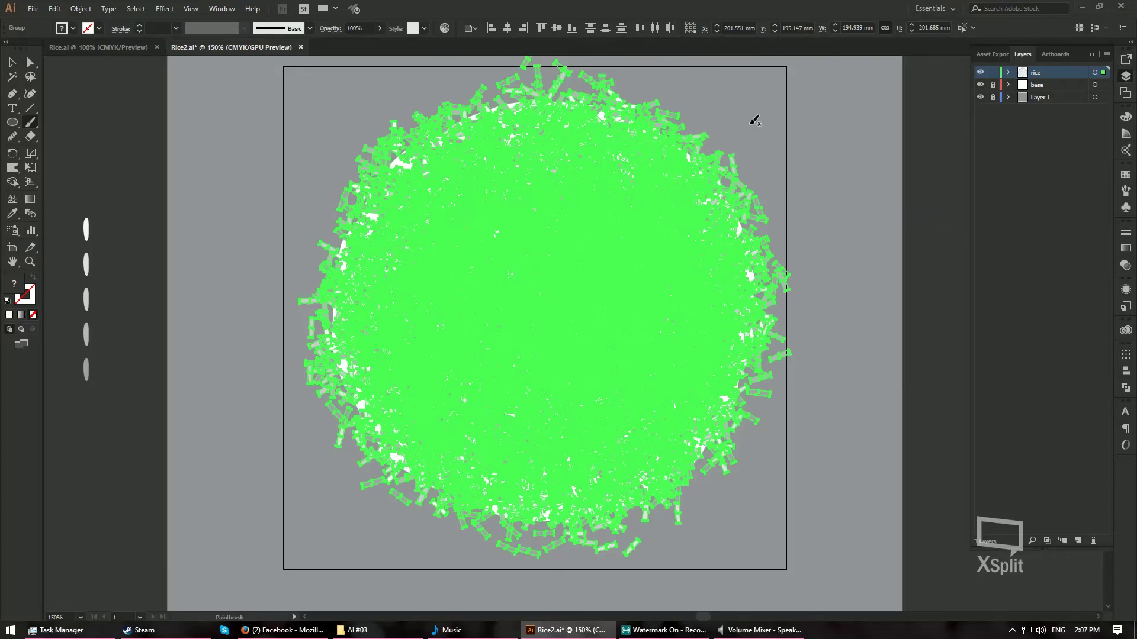
Combine the expanded overlapping grains with a Pathfinder operation and check their outlines up close.
{"action": "left_click", "coordinate": [231, 10]}
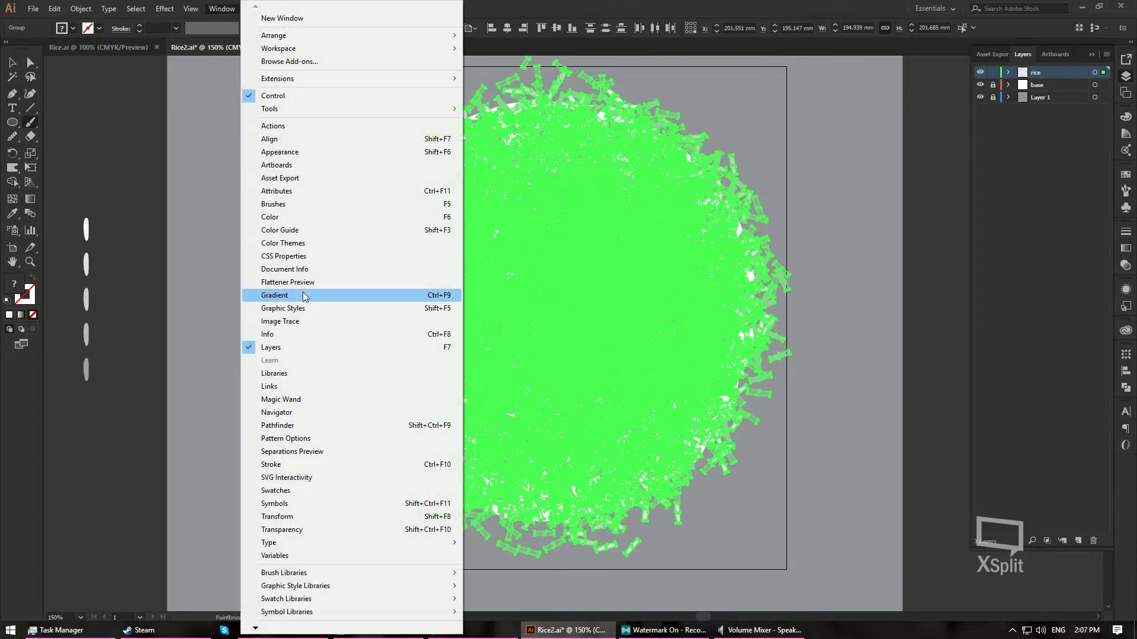
{"action": "left_click", "coordinate": [297, 426]}
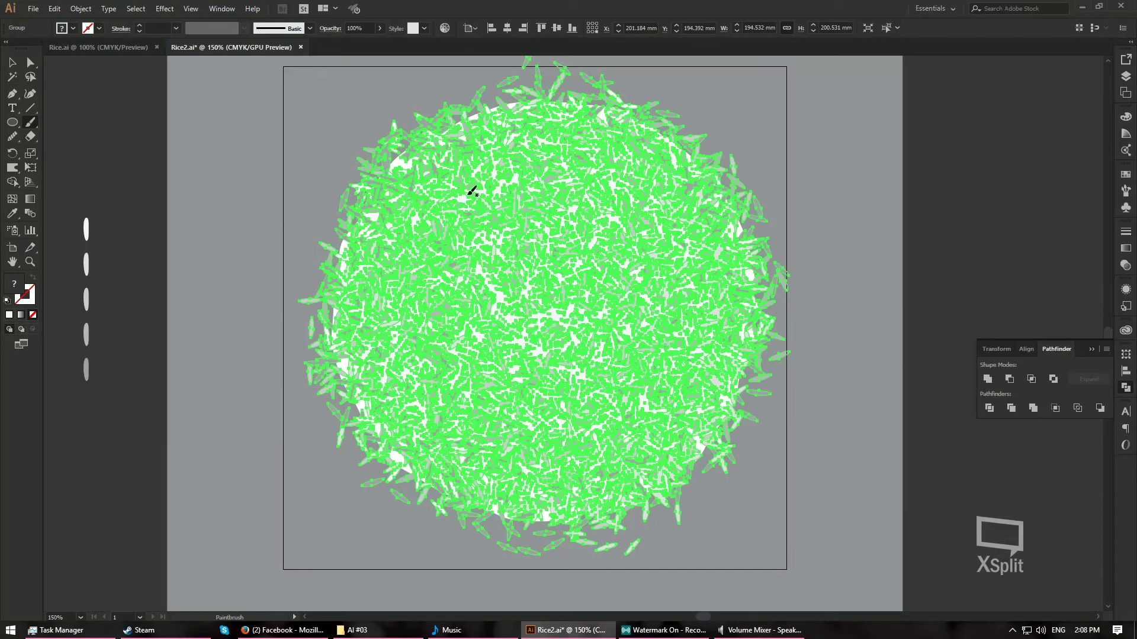
{"action": "left_click", "coordinate": [13, 63]}
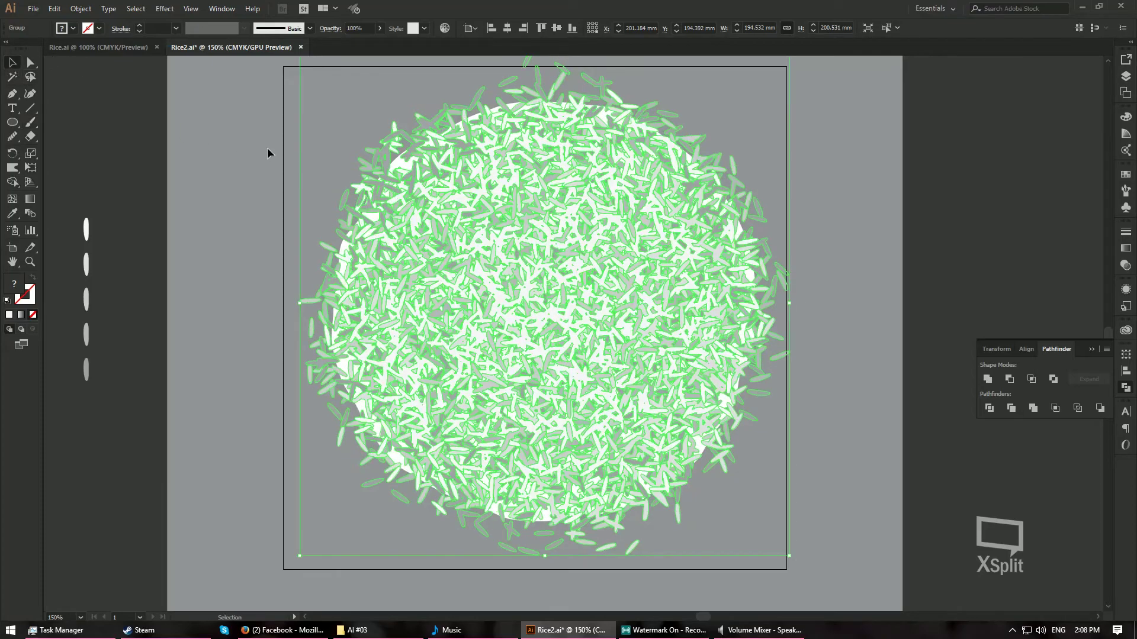
{"action": "left_click", "coordinate": [865, 240]}
{"action": "left_click", "coordinate": [697, 295]}
{"action": "scroll", "coordinate": [692, 289], "scroll_direction": "up", "scroll_amount": 3}
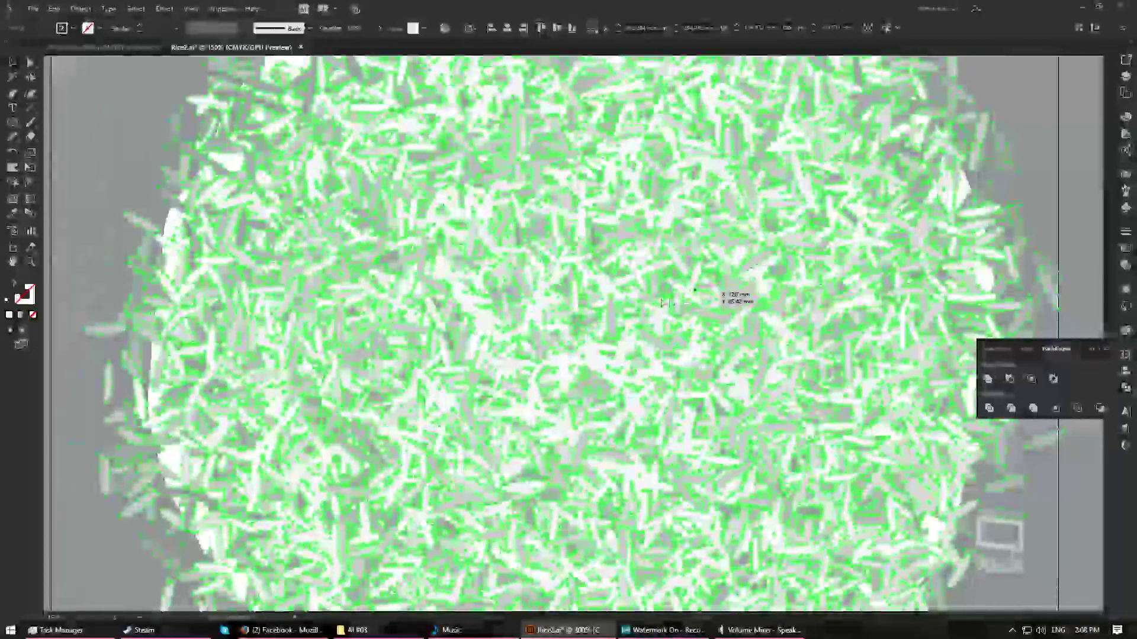
{"action": "scroll", "coordinate": [664, 304], "scroll_direction": "up", "scroll_amount": 3}
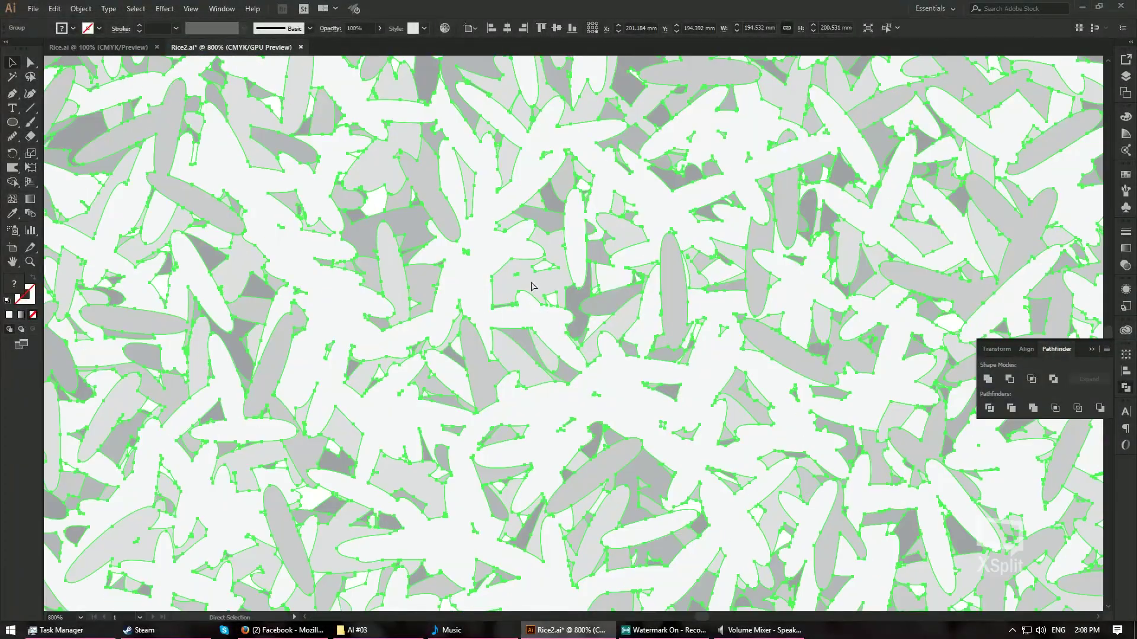
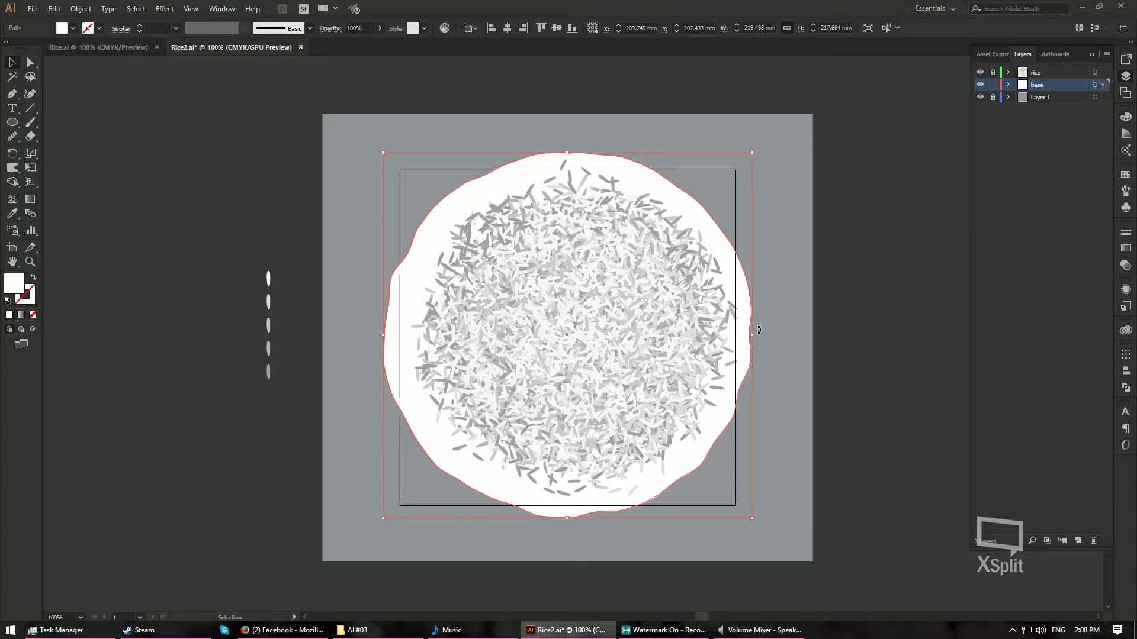
Lock the base layer and unlock the rice layer to select the rice group.
{"action": "left_click", "coordinate": [993, 84]}
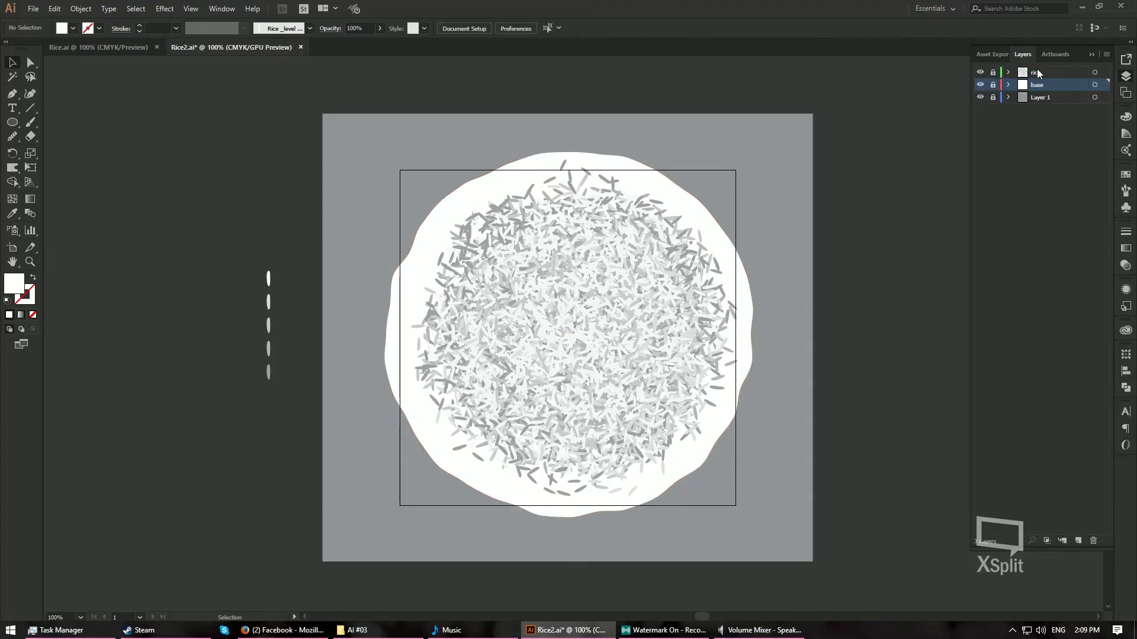
{"action": "left_click", "coordinate": [993, 72]}
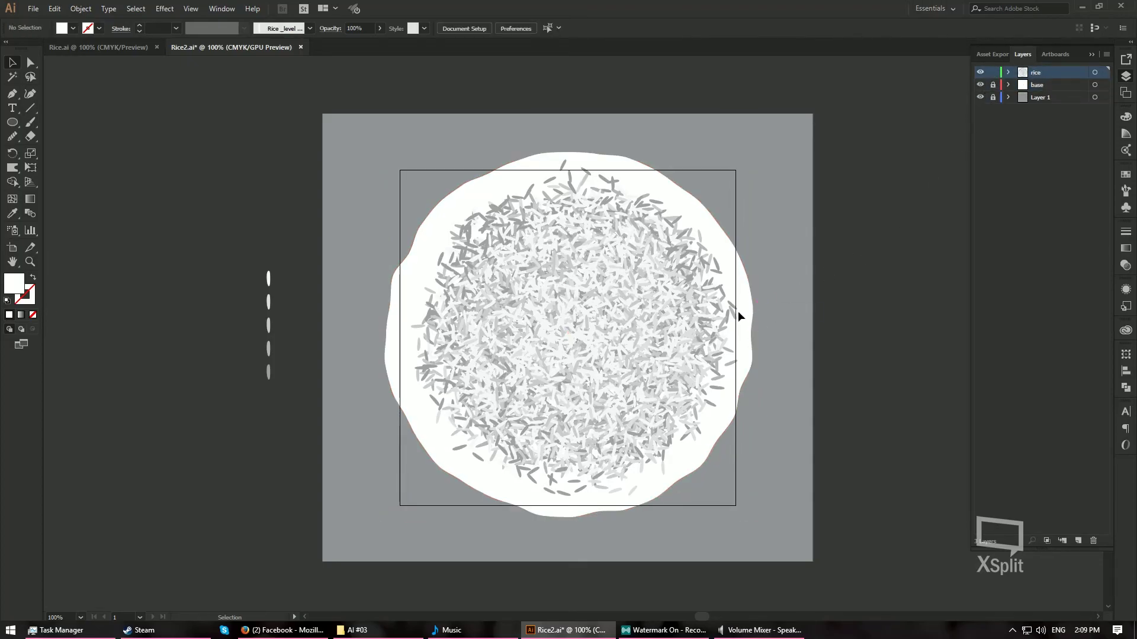
{"action": "key", "text": "ctrl+equal"}
{"action": "left_click", "coordinate": [645, 338]}
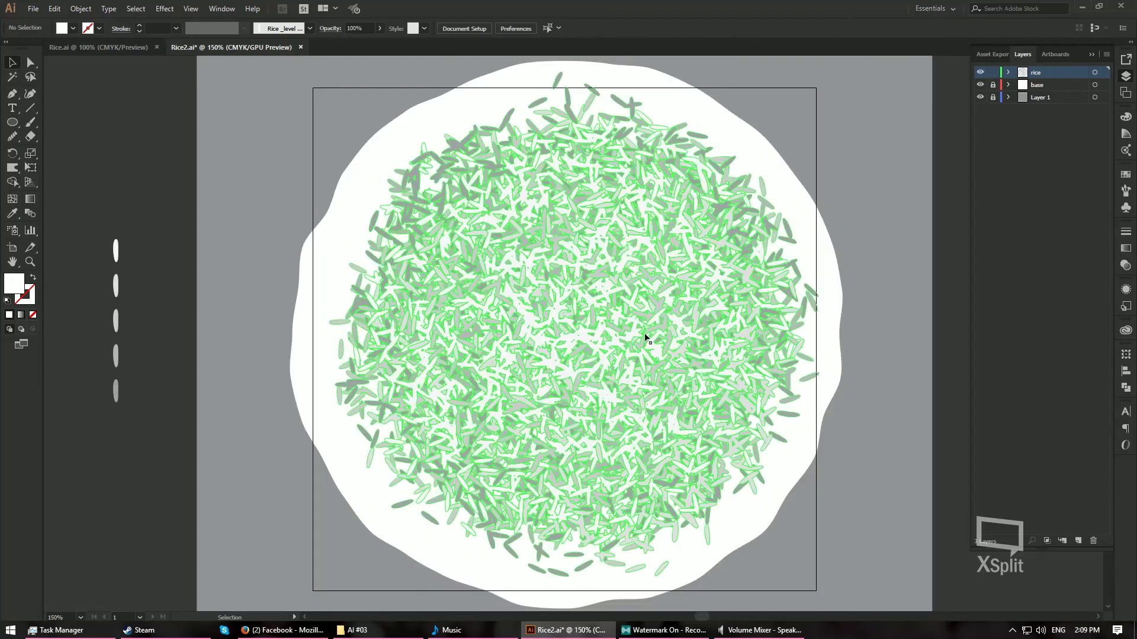
Add a new fill to the rice group's appearance and colour it blue, C 100, M 50, Y 10, K 0.
{"action": "left_click", "coordinate": [1125, 290]}
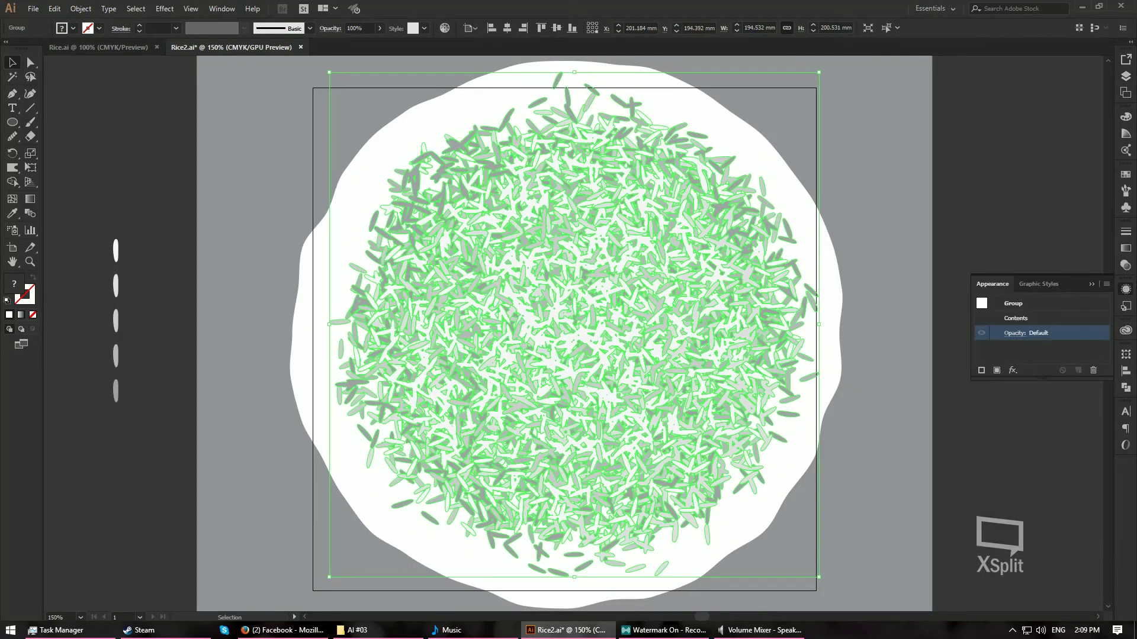
{"action": "left_click", "coordinate": [996, 371]}
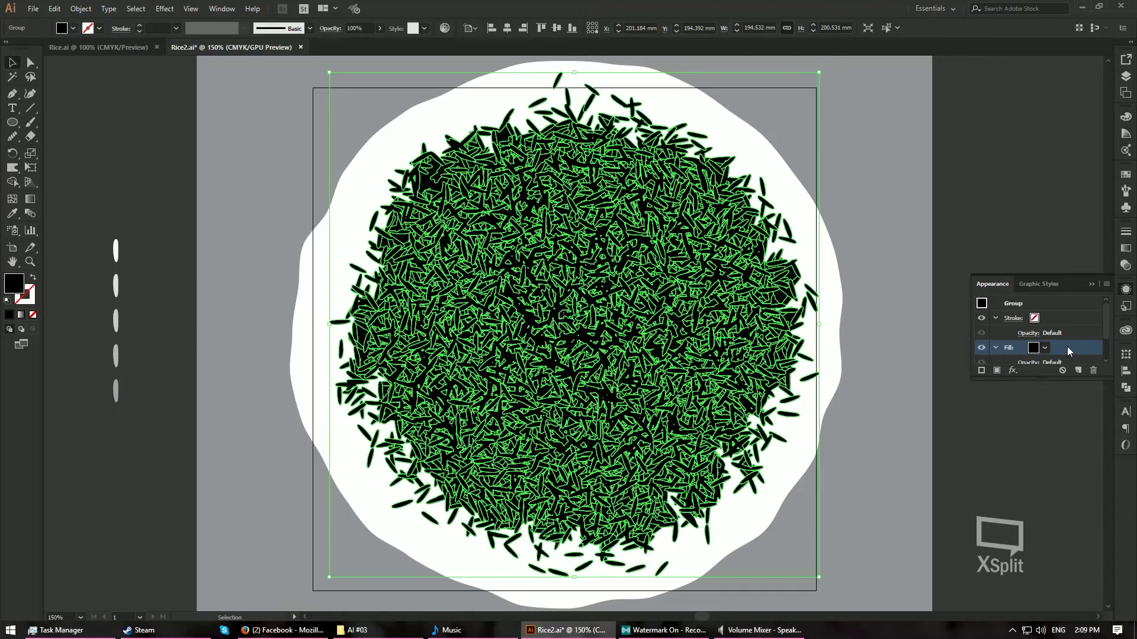
{"action": "left_click", "coordinate": [1045, 348]}
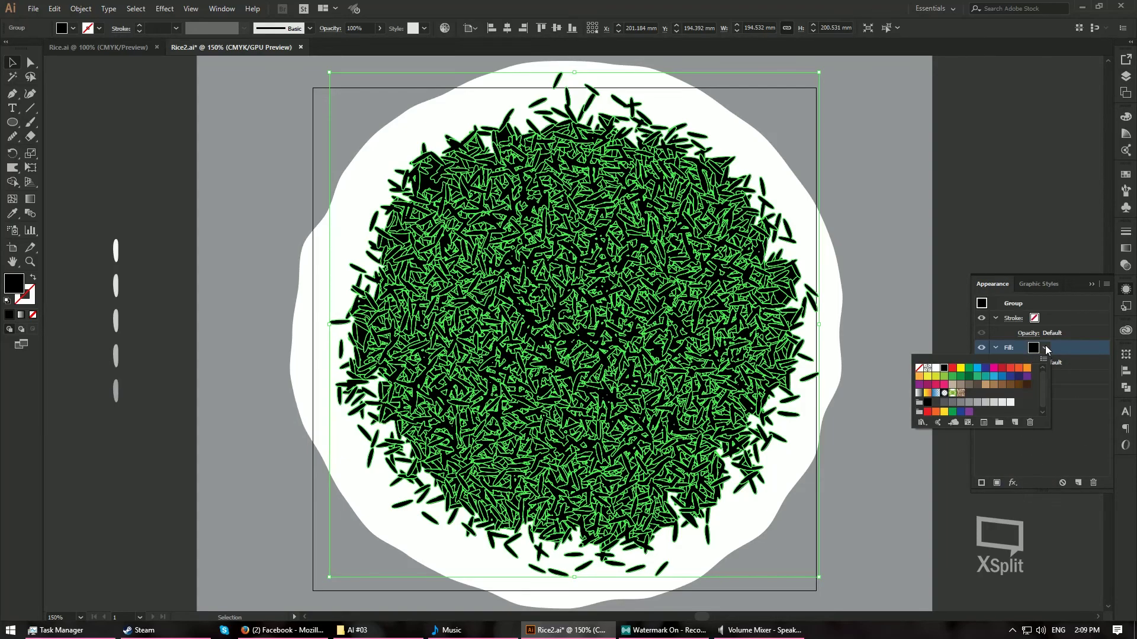
{"action": "left_click", "coordinate": [1003, 377]}
{"action": "left_click", "coordinate": [1127, 122]}
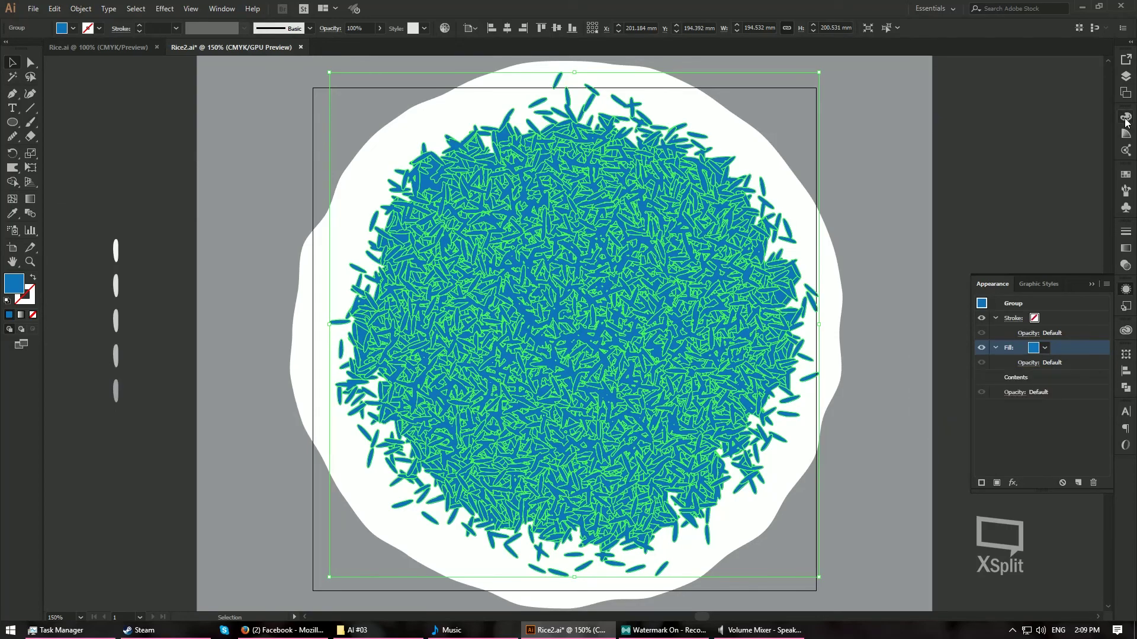
{"action": "left_click", "coordinate": [1127, 120]}
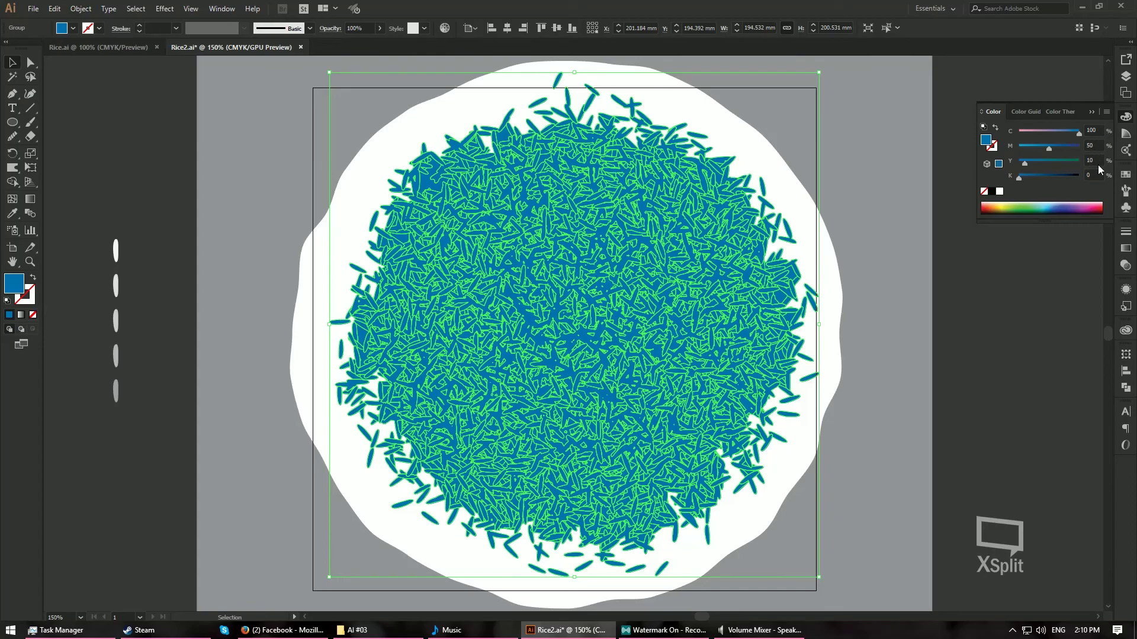
Set the rice group's blue fill to the Multiply blending mode at 35% opacity.
{"action": "left_click", "coordinate": [1126, 289]}
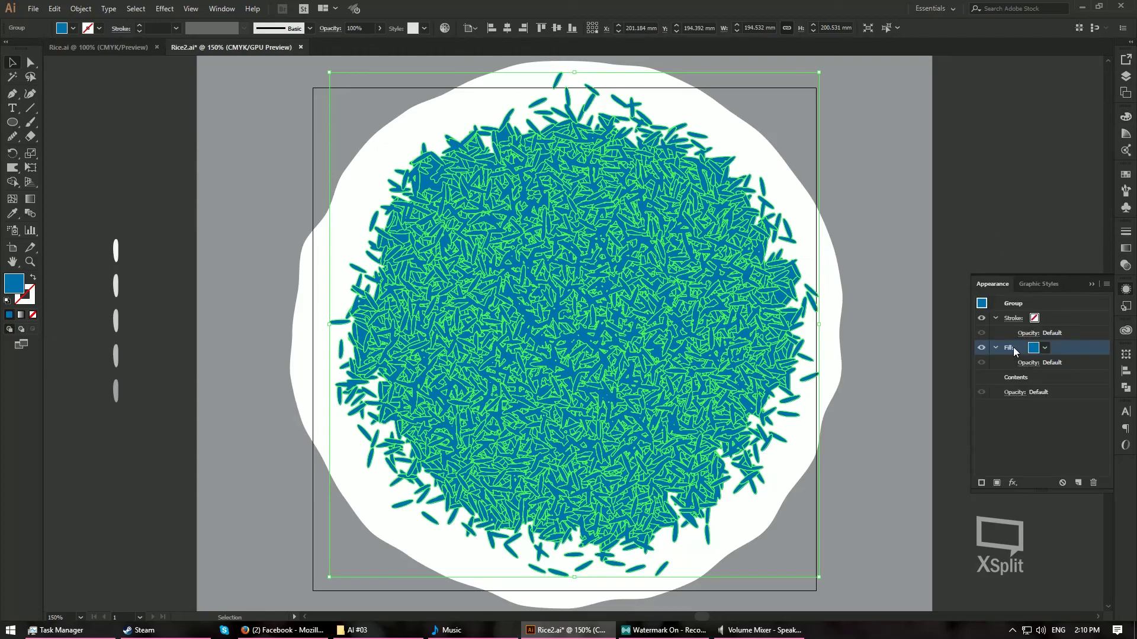
{"action": "left_click", "coordinate": [995, 348]}
{"action": "left_click", "coordinate": [996, 347]}
{"action": "left_click", "coordinate": [1029, 362]}
{"action": "left_click", "coordinate": [944, 384]}
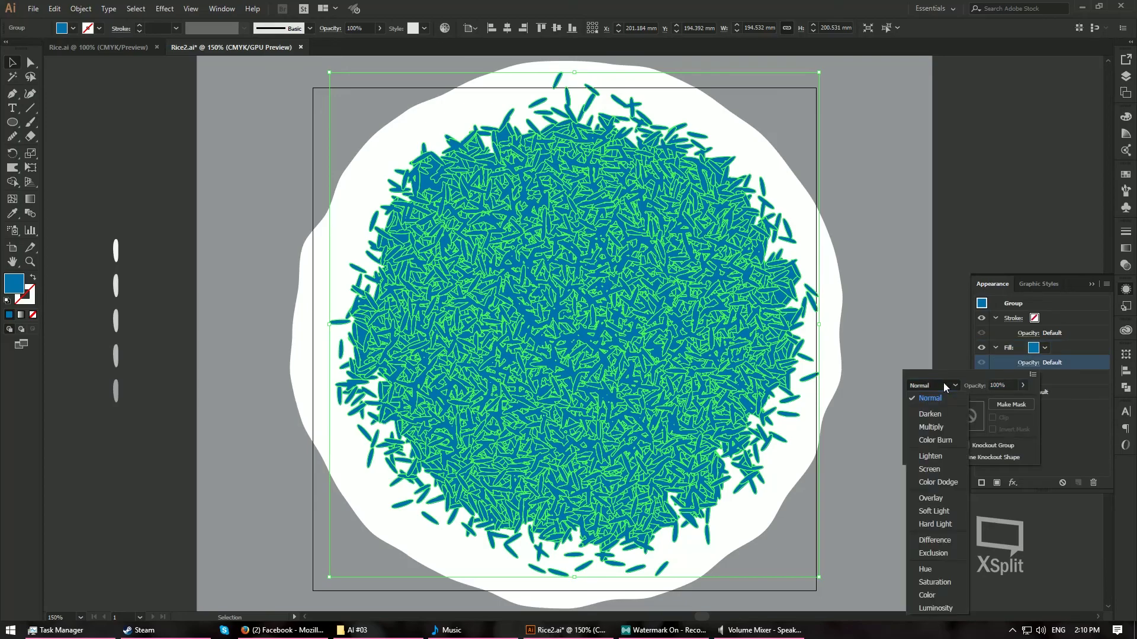
{"action": "left_click", "coordinate": [937, 428]}
{"action": "left_click", "coordinate": [1025, 385]}
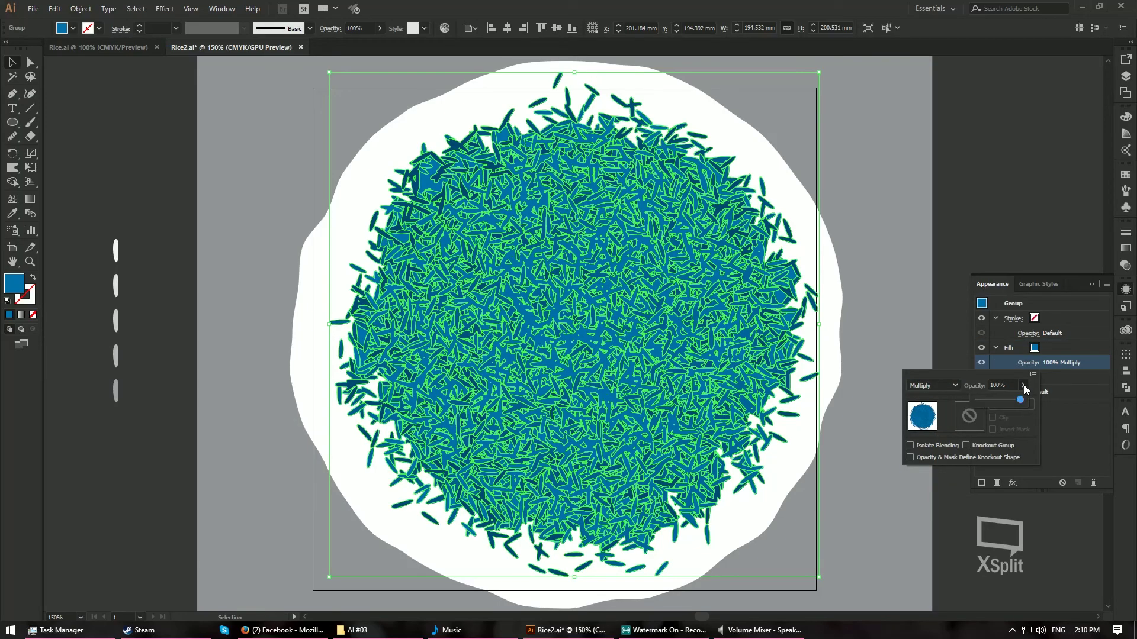
{"action": "left_click", "coordinate": [947, 374]}
{"action": "type", "text": "35"}
{"action": "key", "text": "Return"}
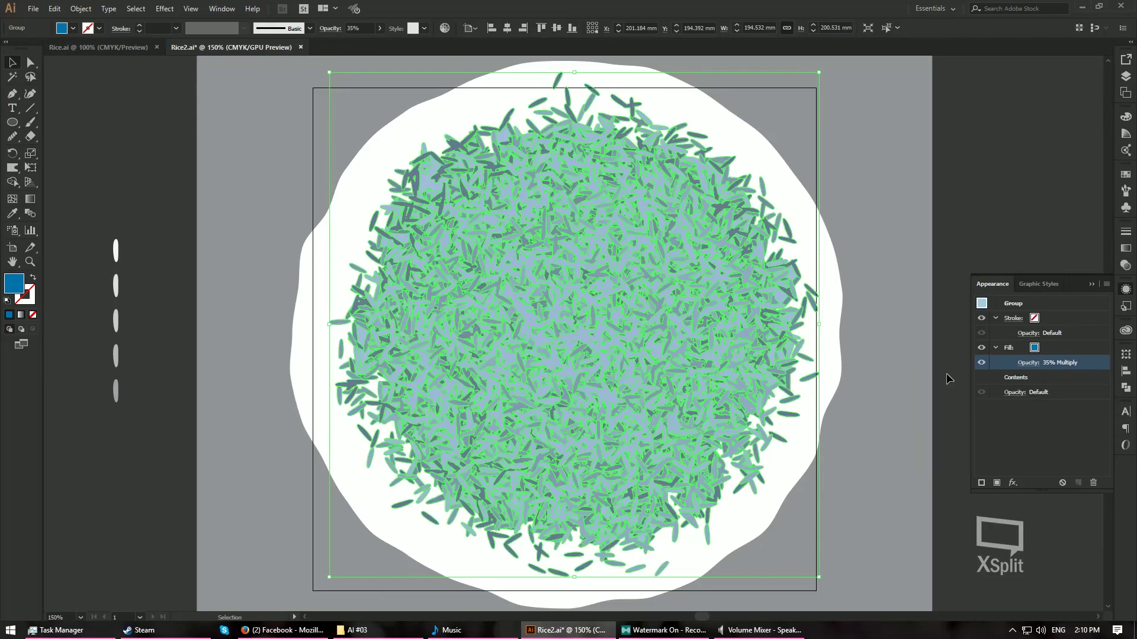
{"action": "left_click", "coordinate": [876, 303]}
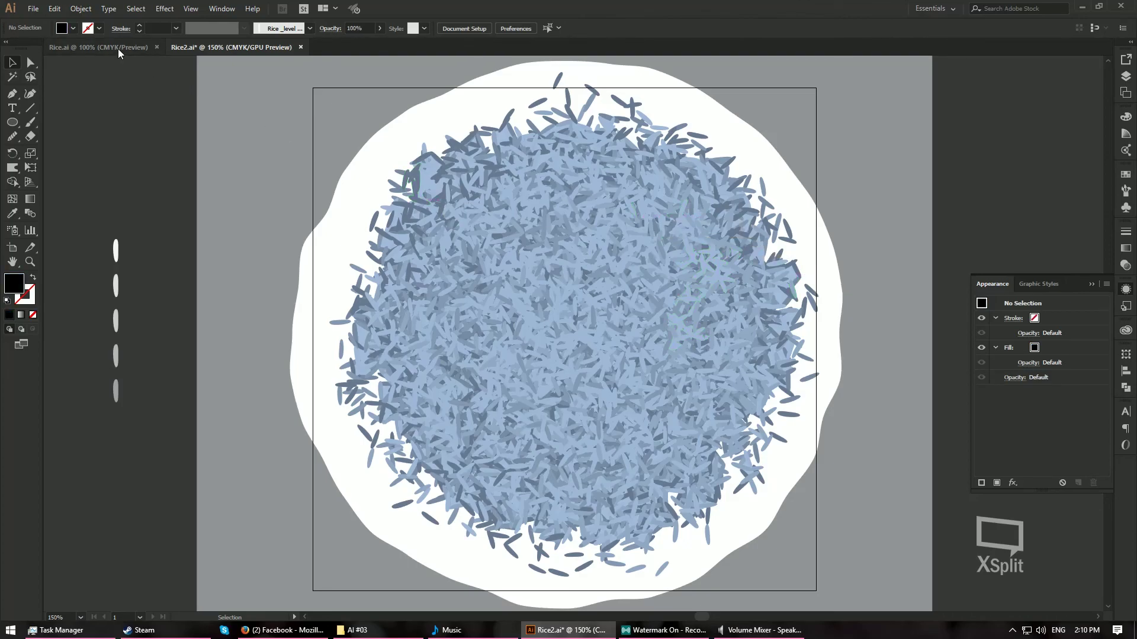
Paste the four-leaf green garnish copied from Rice.ai and place it on the upper part of the rice, right of centre.
{"action": "key", "text": "ctrl+v"}
{"action": "left_click_drag", "start_coordinate": [559, 365], "coordinate": [645, 232]}
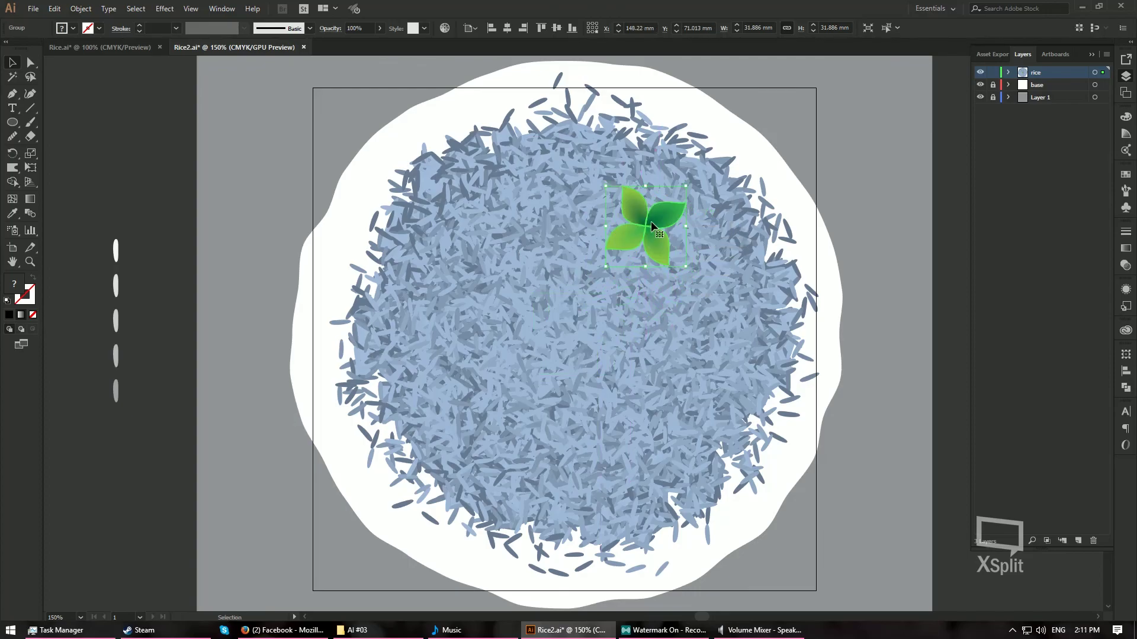
{"action": "left_click", "coordinate": [907, 226]}
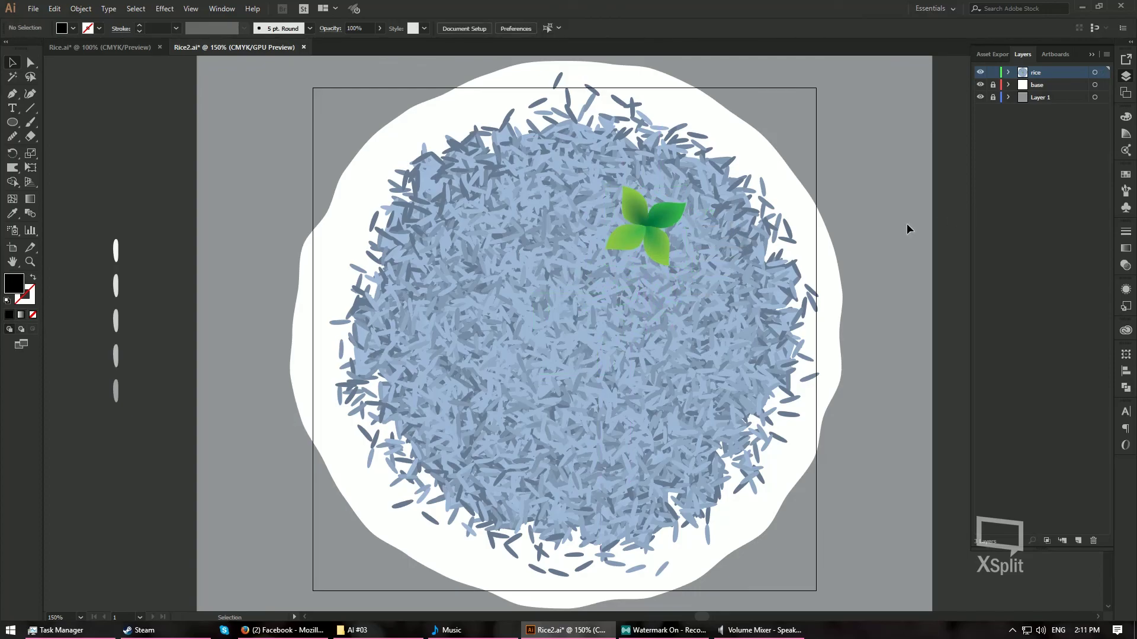